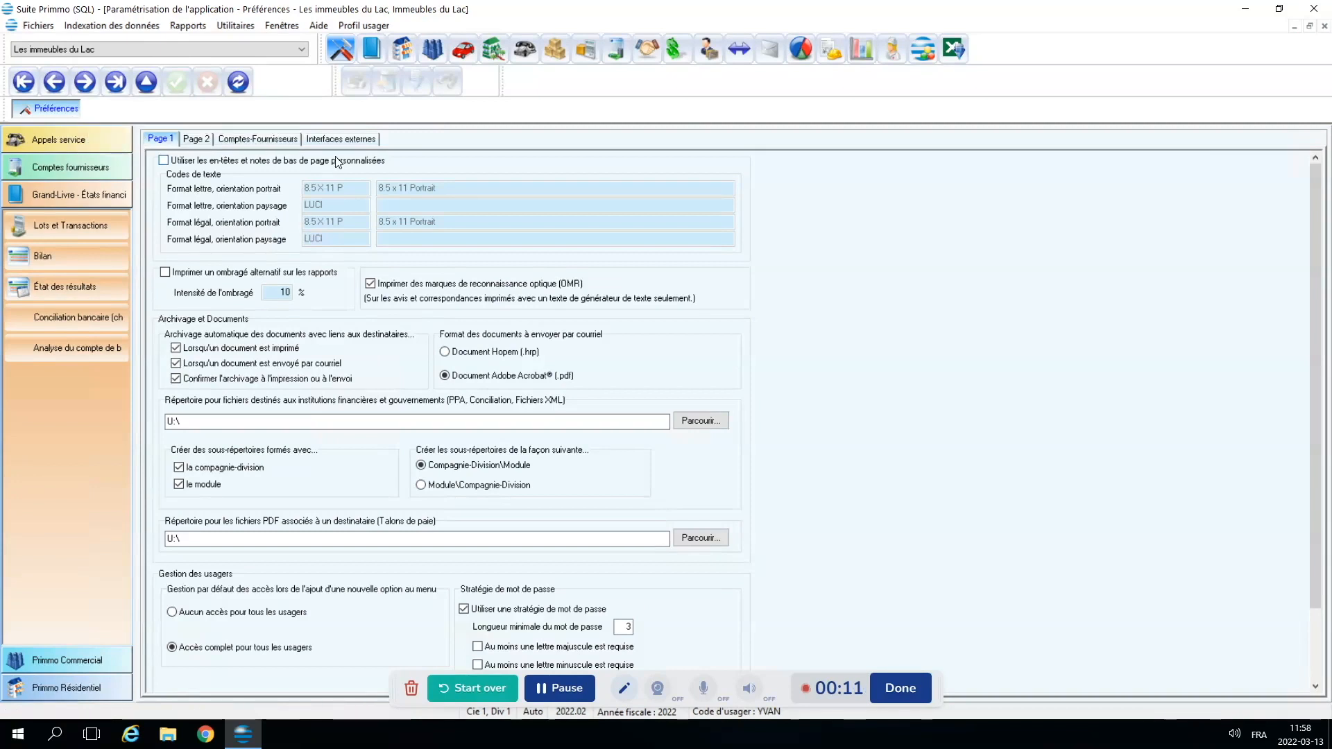
Review the electronic signature preferences under the external interfaces, including the API key and the eZmax folder types for leases and notices
{"action": "left_click", "coordinate": [356, 143]}
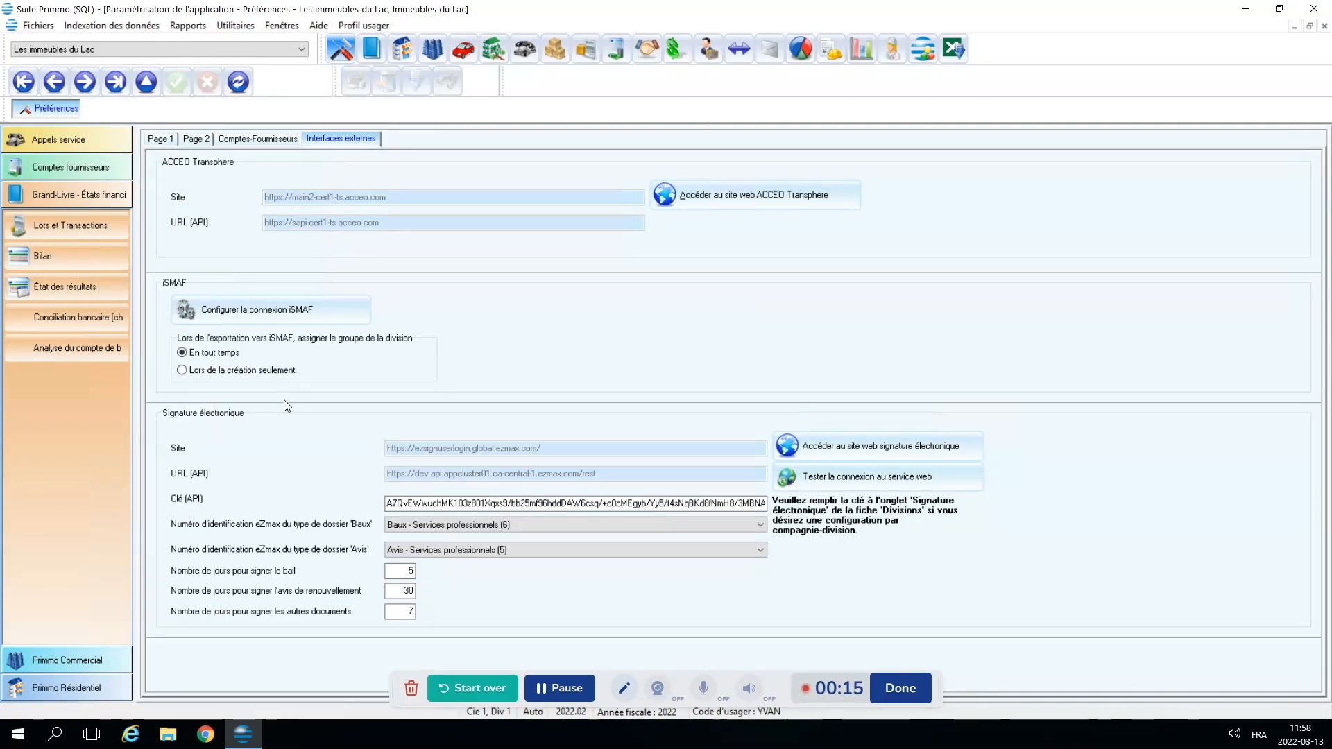
{"action": "double_click", "coordinate": [491, 504]}
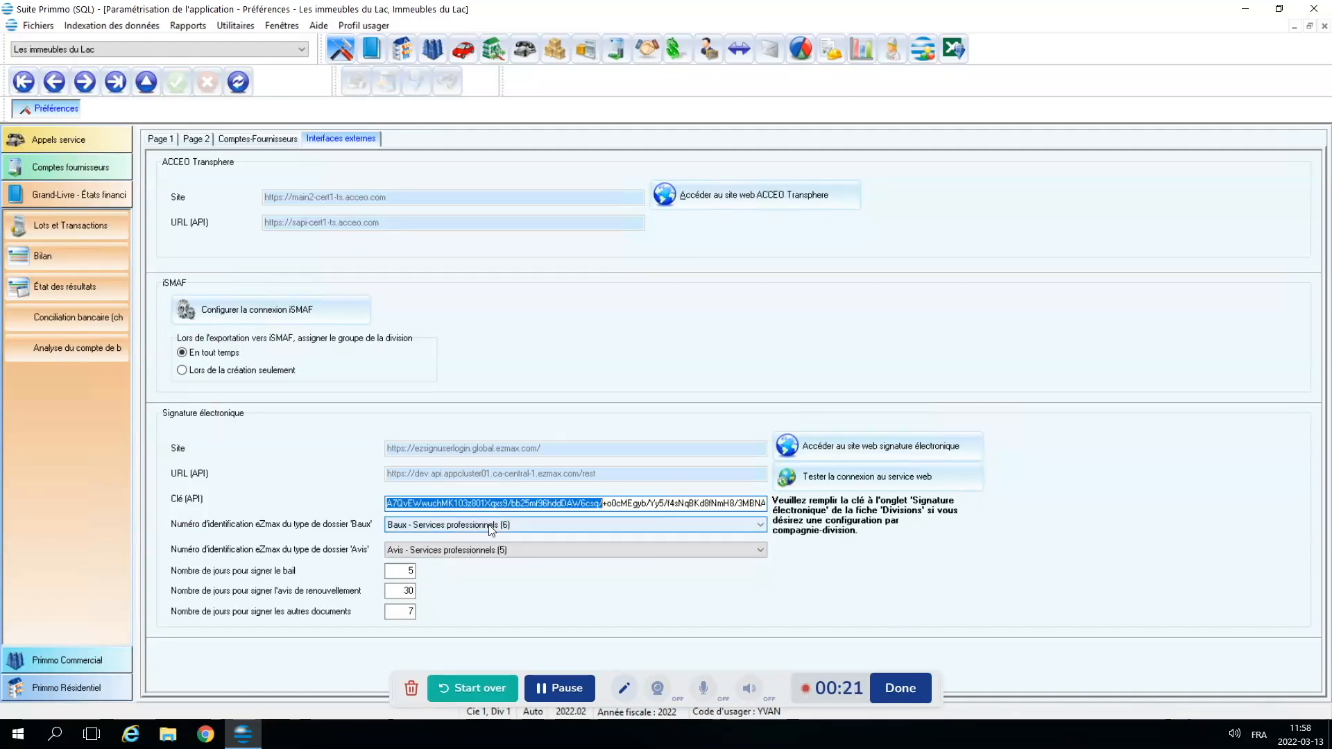
{"action": "left_click", "coordinate": [488, 525]}
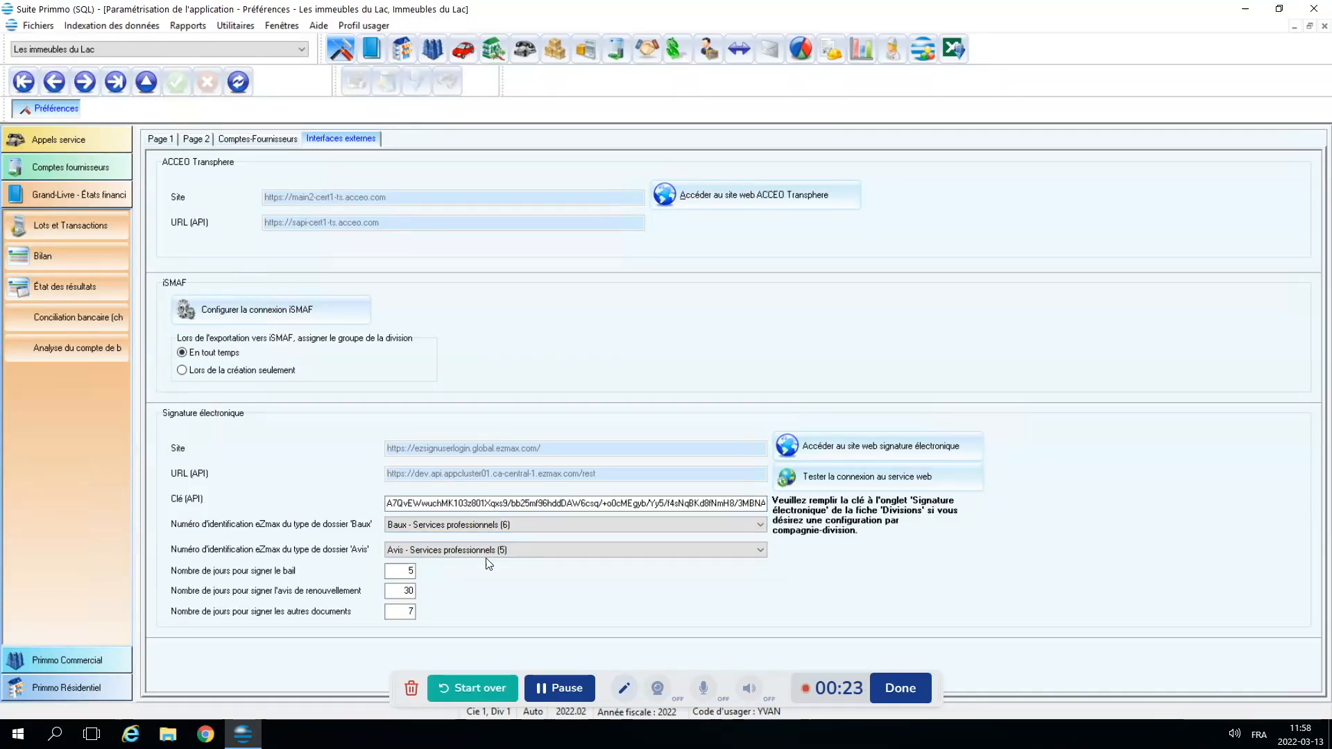
{"action": "left_click", "coordinate": [489, 558]}
{"action": "left_click", "coordinate": [490, 550]}
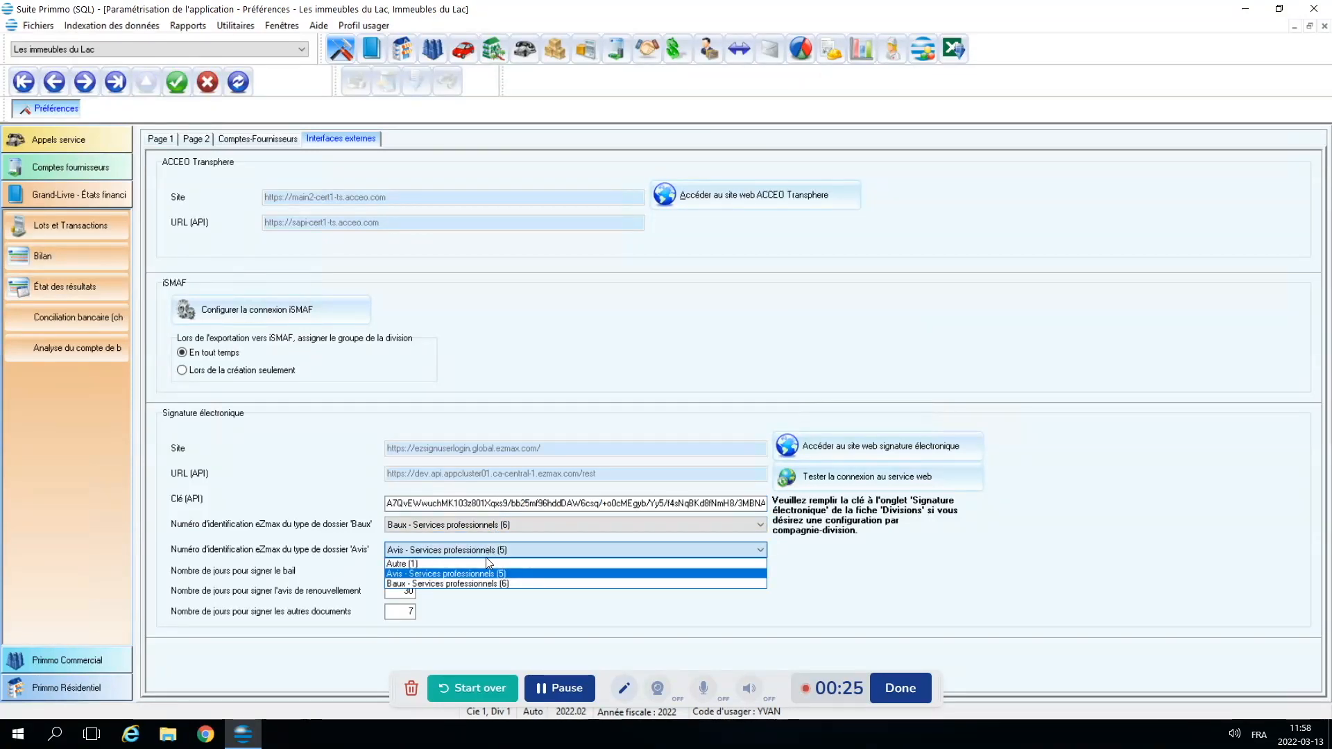
{"action": "left_click", "coordinate": [489, 576]}
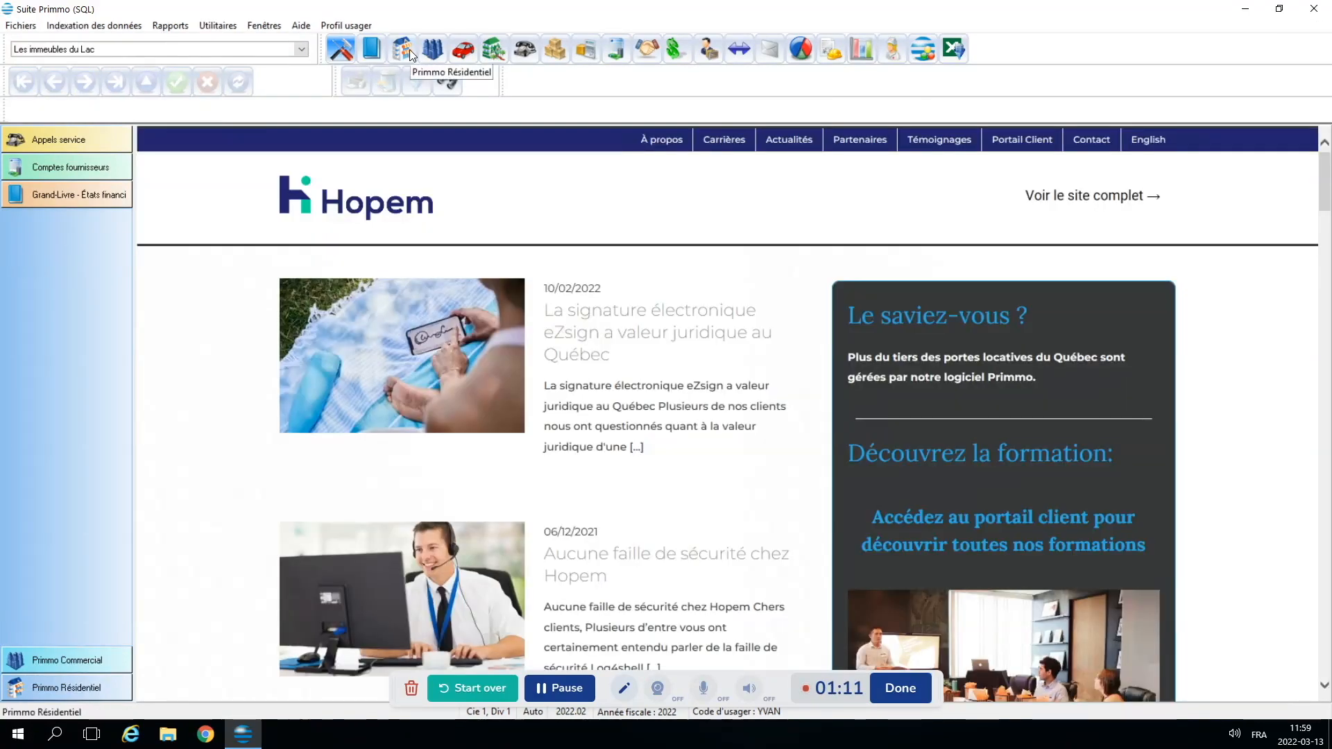
In Primmo Résidentiel, open the non-accepted waiting tenants file and load the record for BEAUXLOGIS unit 8
{"action": "left_click", "coordinate": [409, 50]}
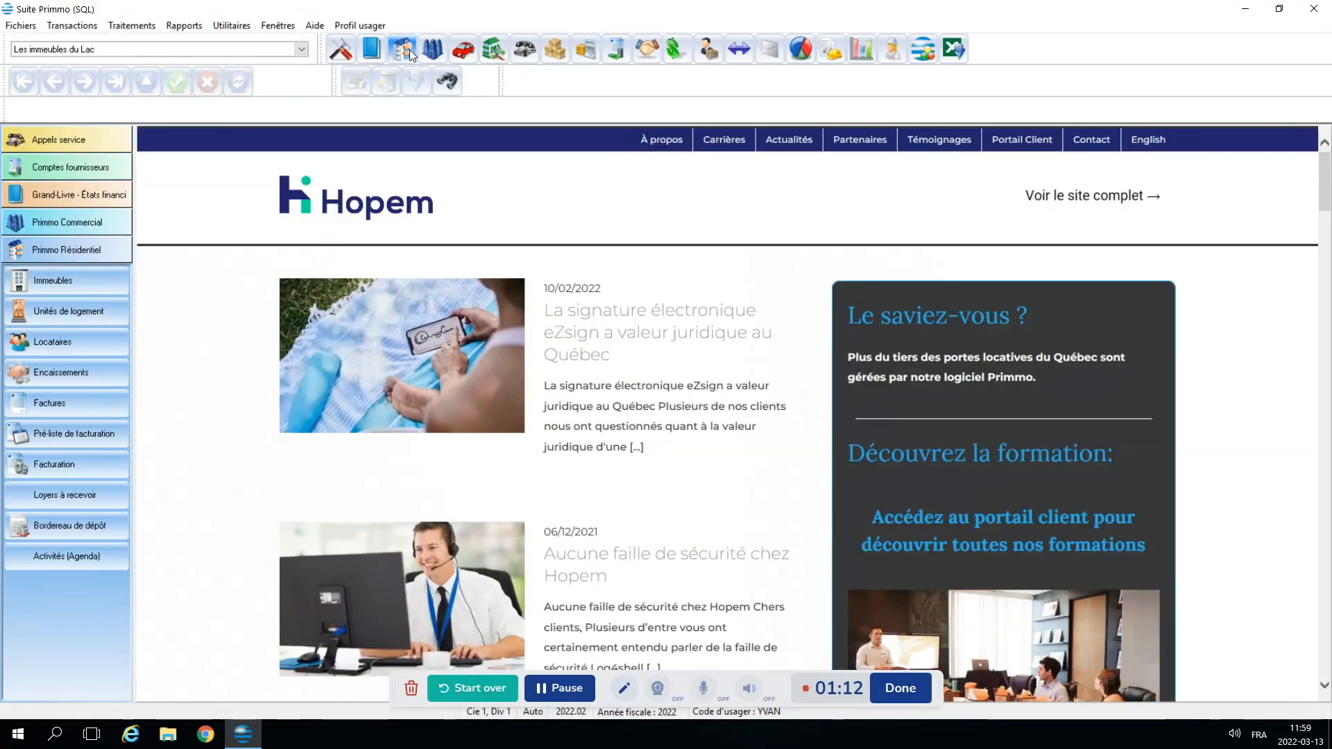
{"action": "left_click", "coordinate": [15, 28]}
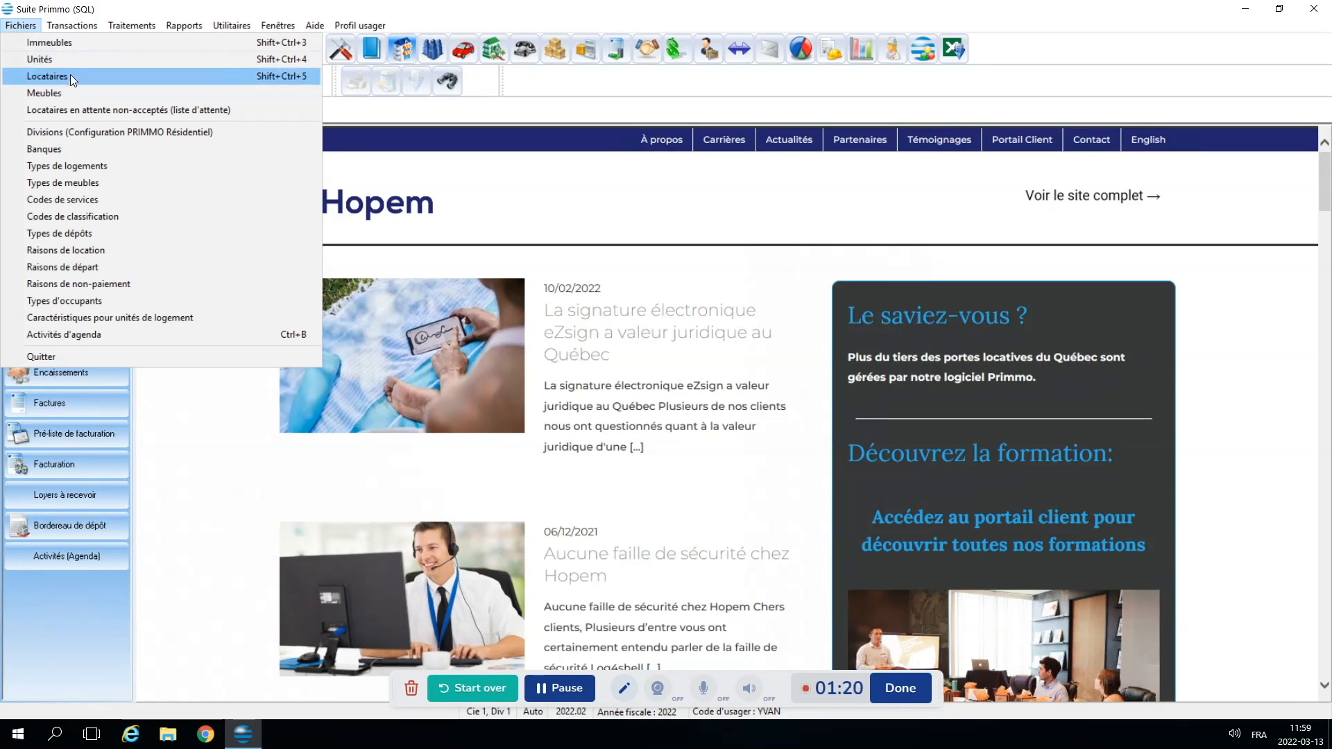
{"action": "left_click", "coordinate": [186, 111]}
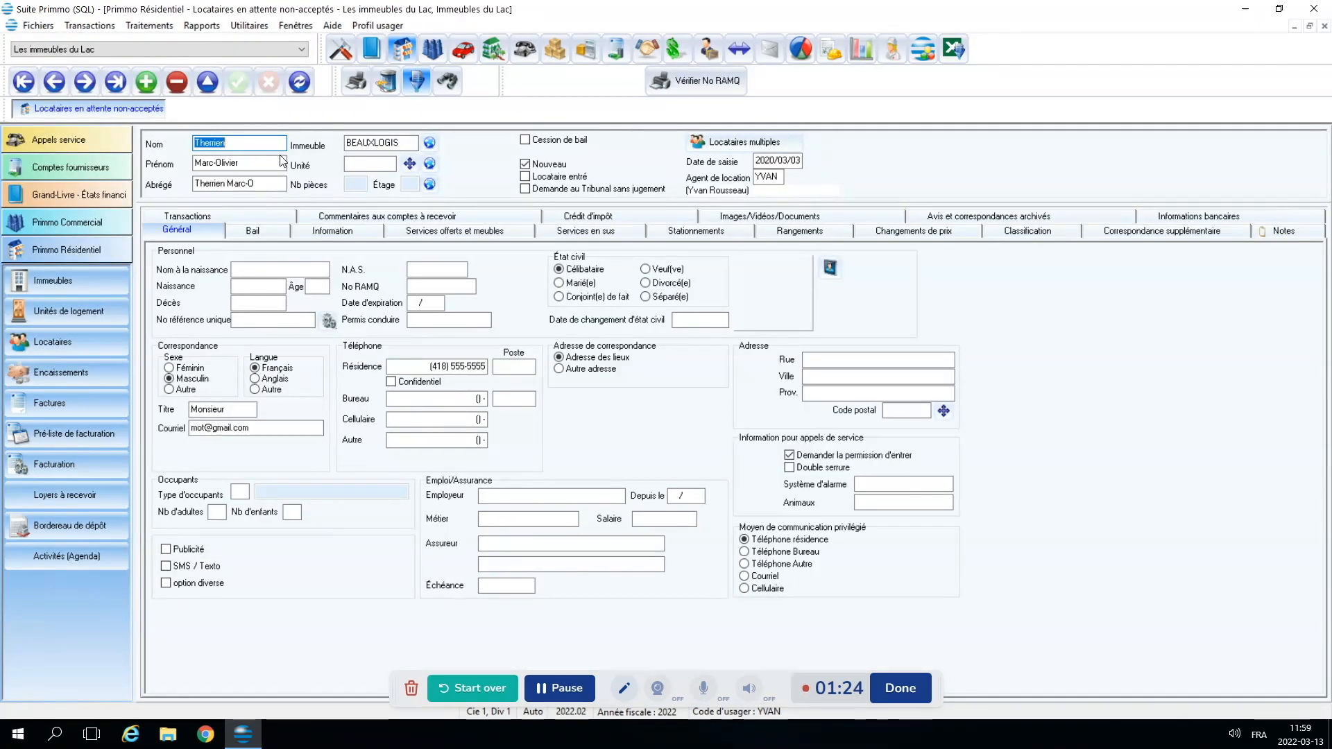
{"action": "left_click", "coordinate": [457, 77]}
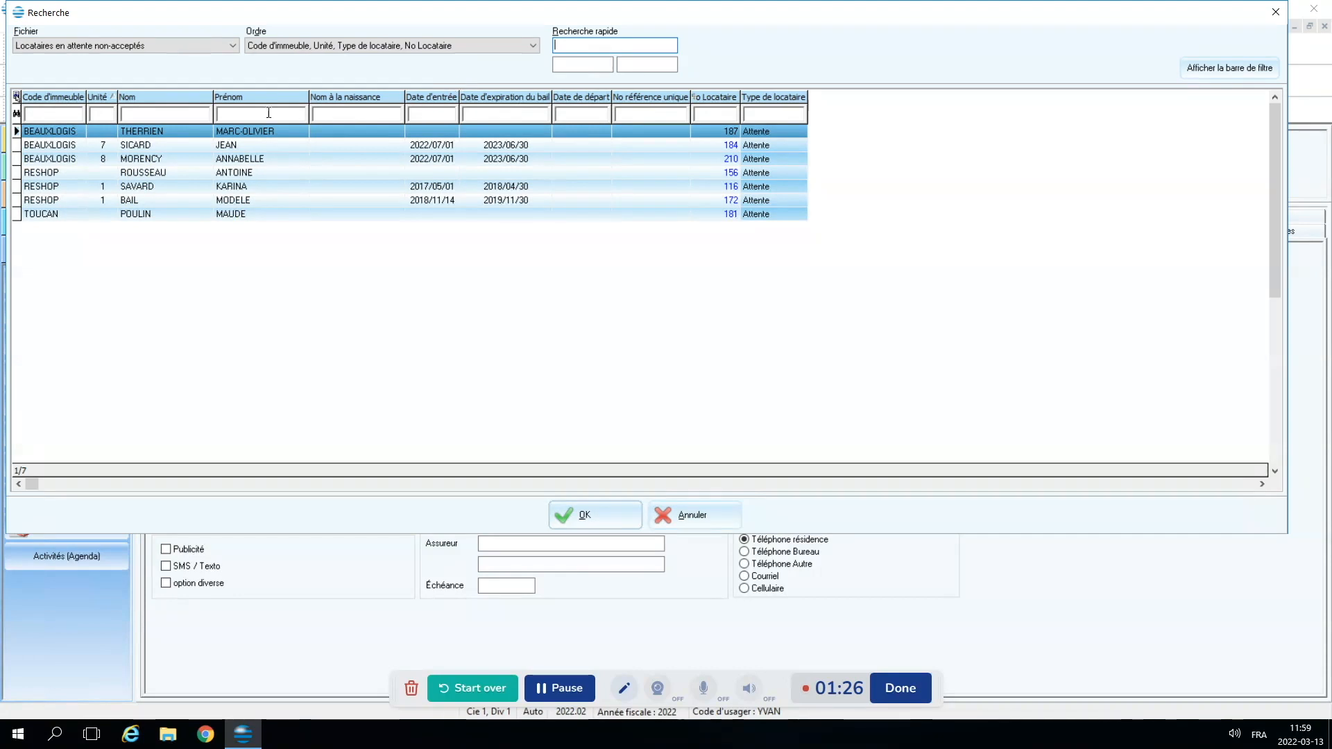
{"action": "left_click", "coordinate": [149, 159]}
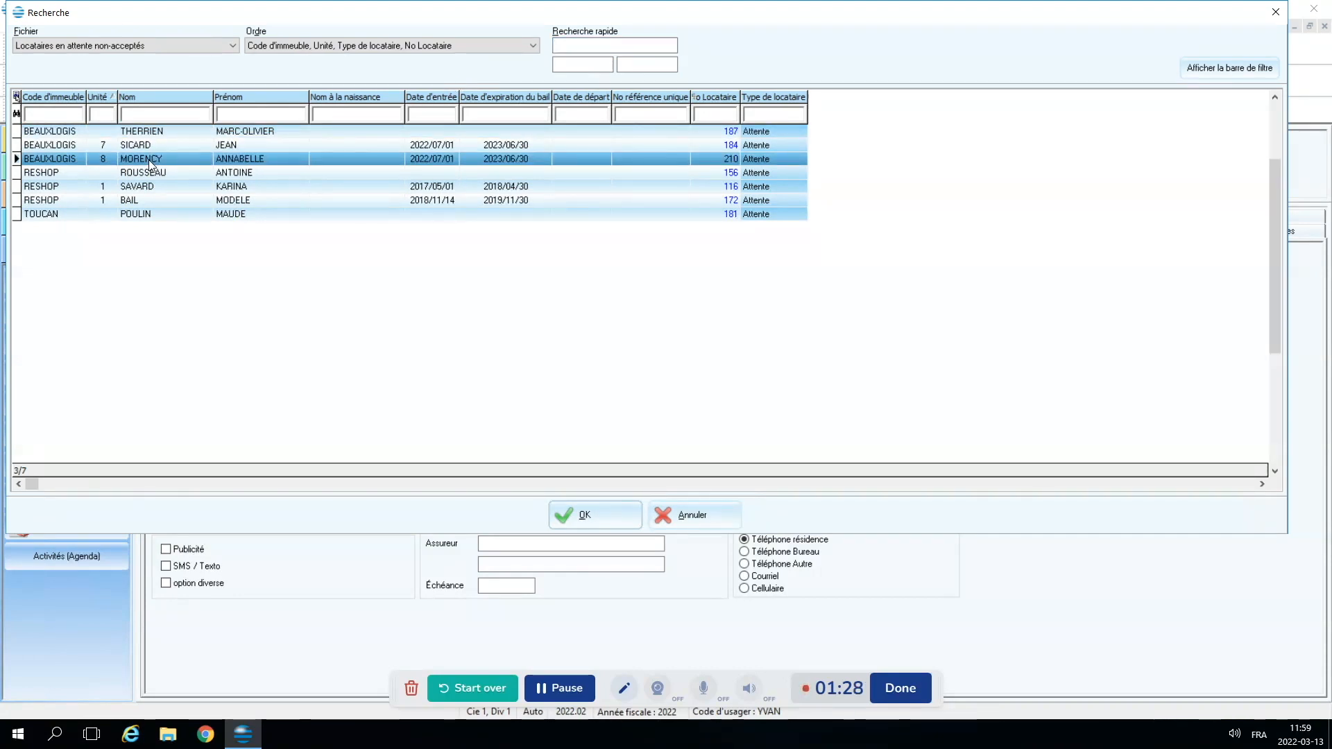
{"action": "double_click", "coordinate": [149, 162]}
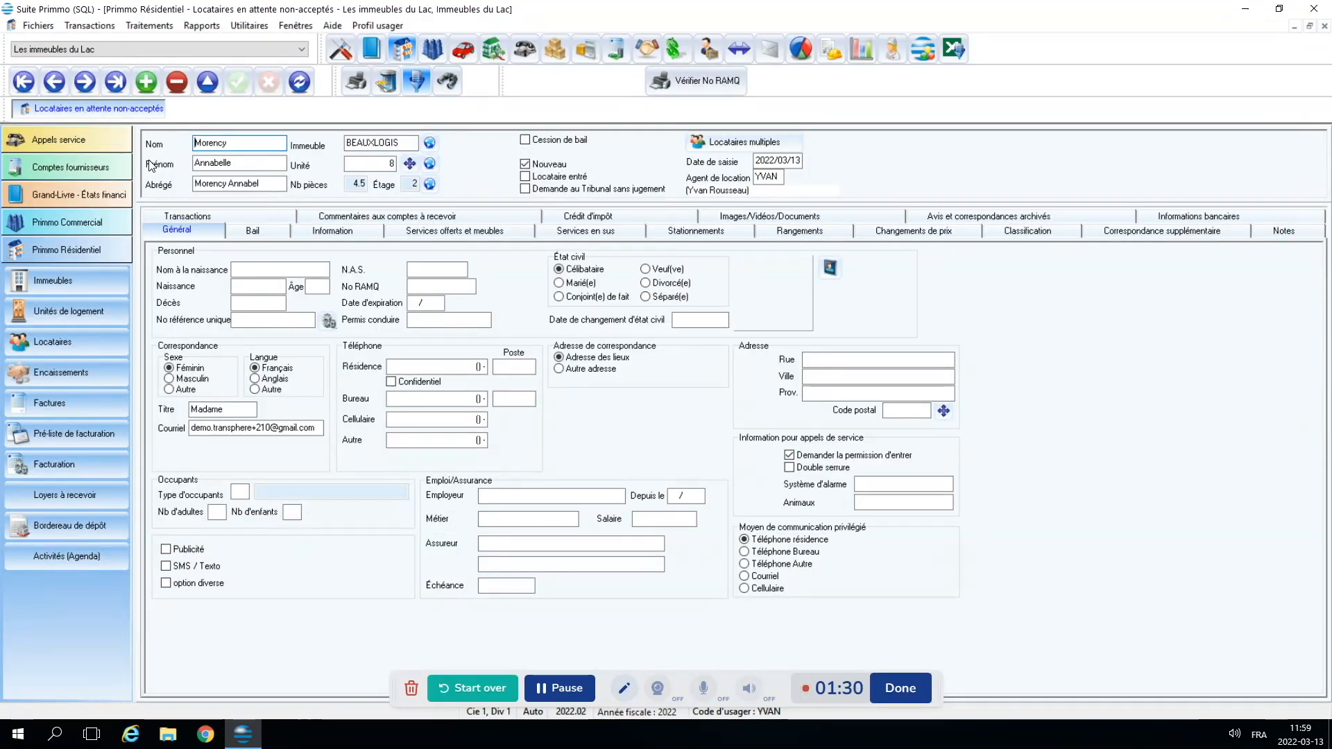
Check the tenant's e-mail field and the services and furniture offered with the unit
{"action": "left_click", "coordinate": [247, 428]}
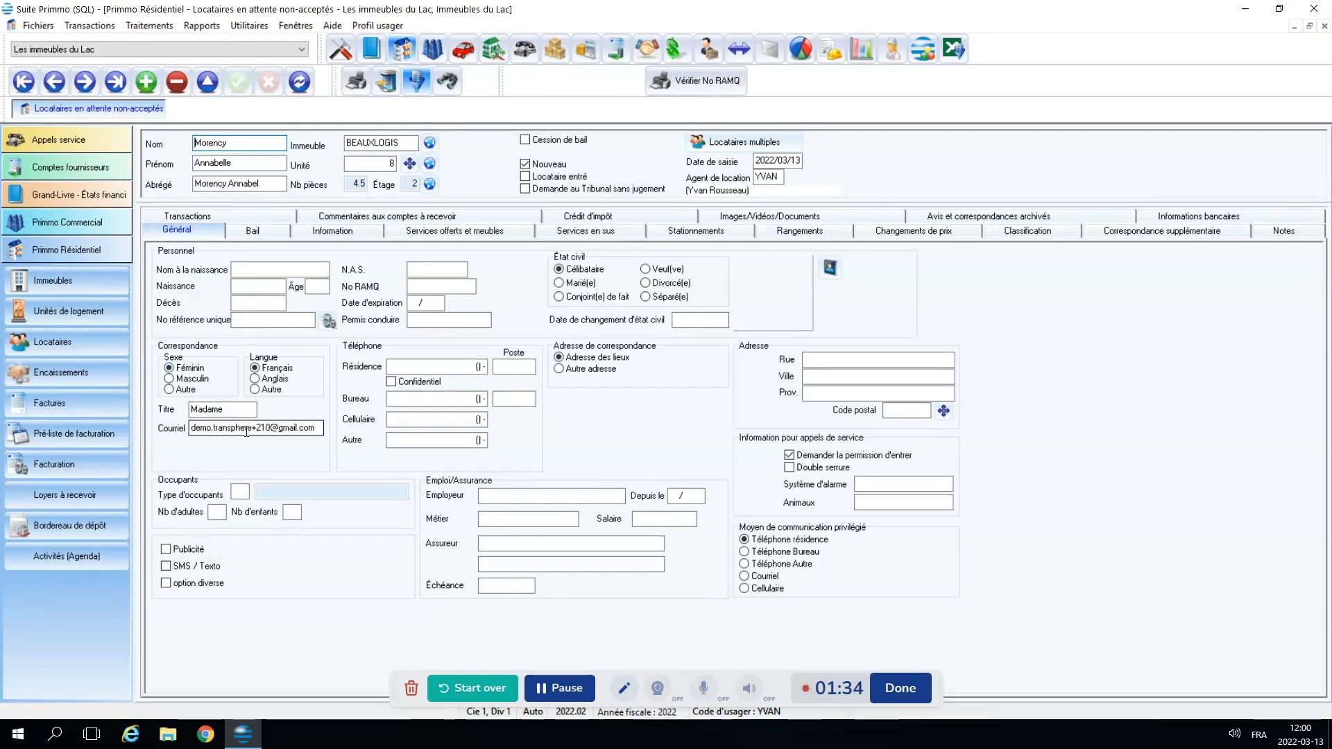
{"action": "double_click", "coordinate": [242, 429]}
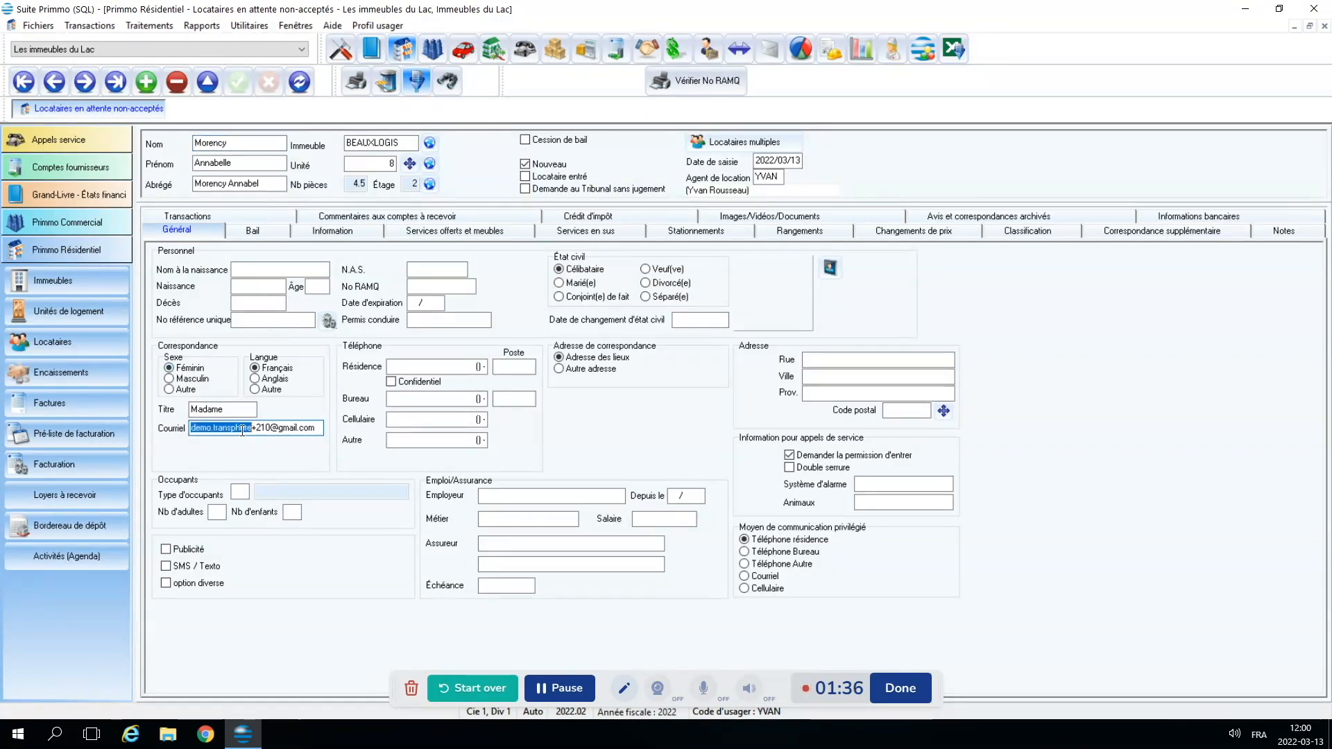
{"action": "triple_click", "coordinate": [242, 429]}
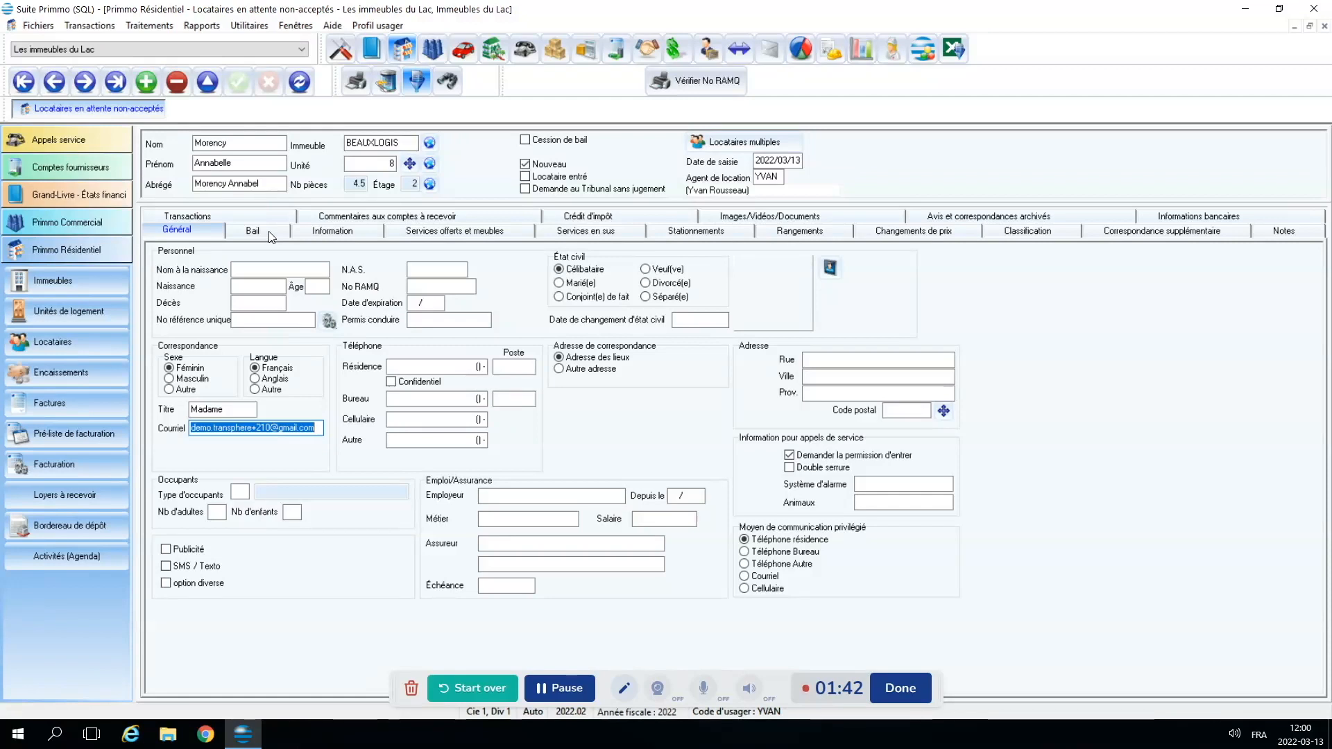
{"action": "left_click", "coordinate": [423, 232]}
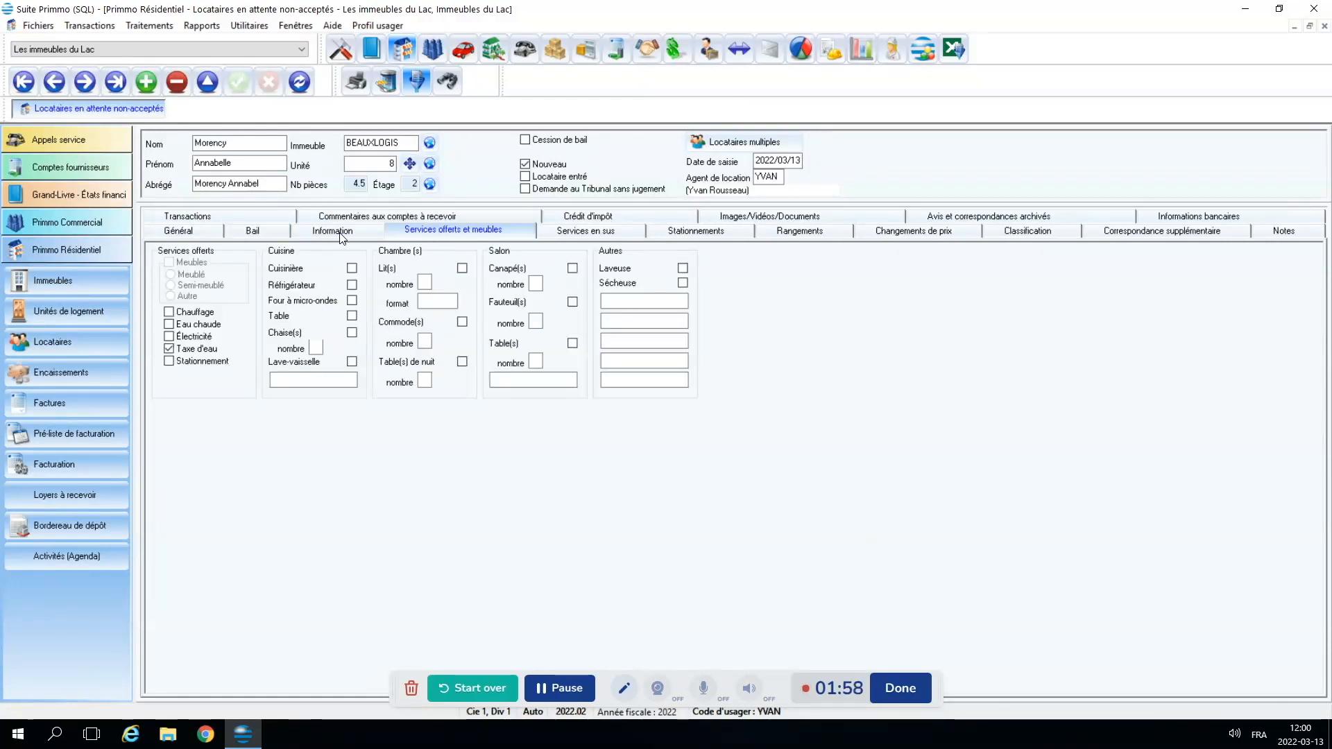
Start producing the Régie lease from the tenant's Information page and continue past the print licences
{"action": "left_click", "coordinate": [333, 231]}
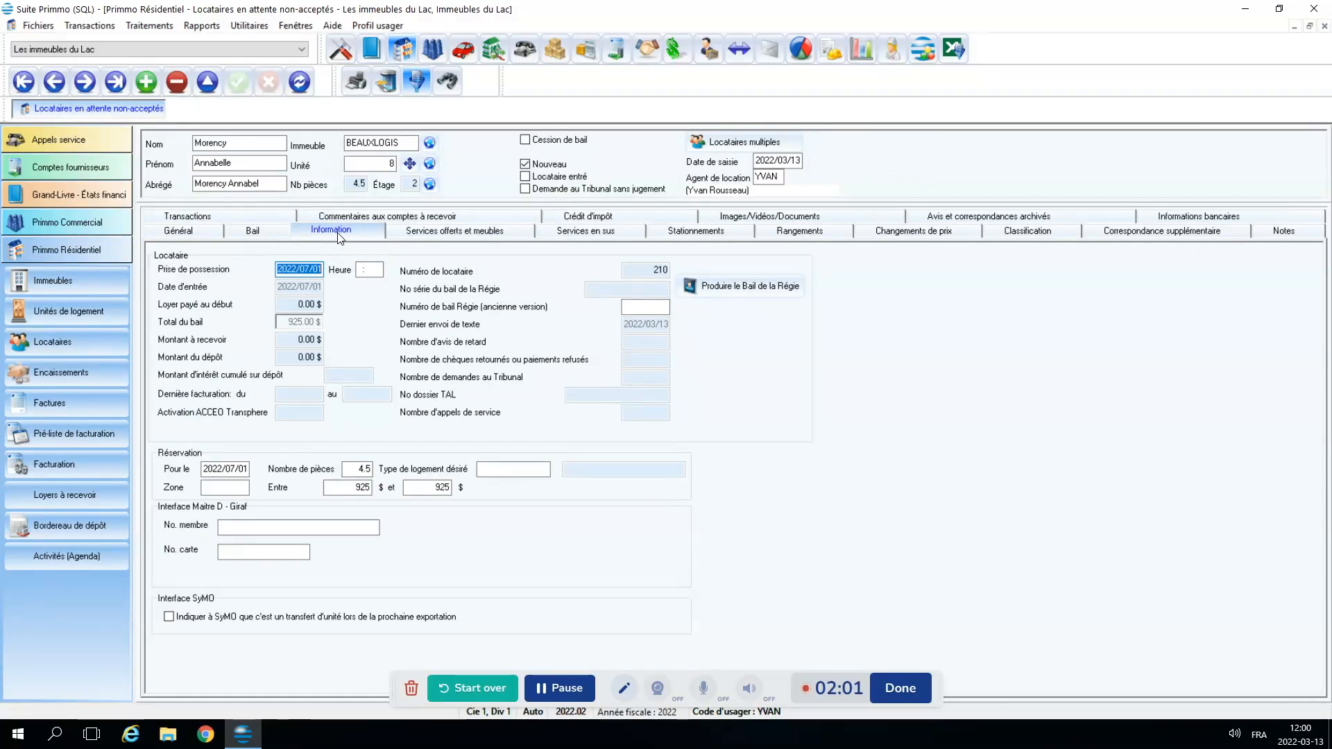
{"action": "left_click", "coordinate": [730, 288]}
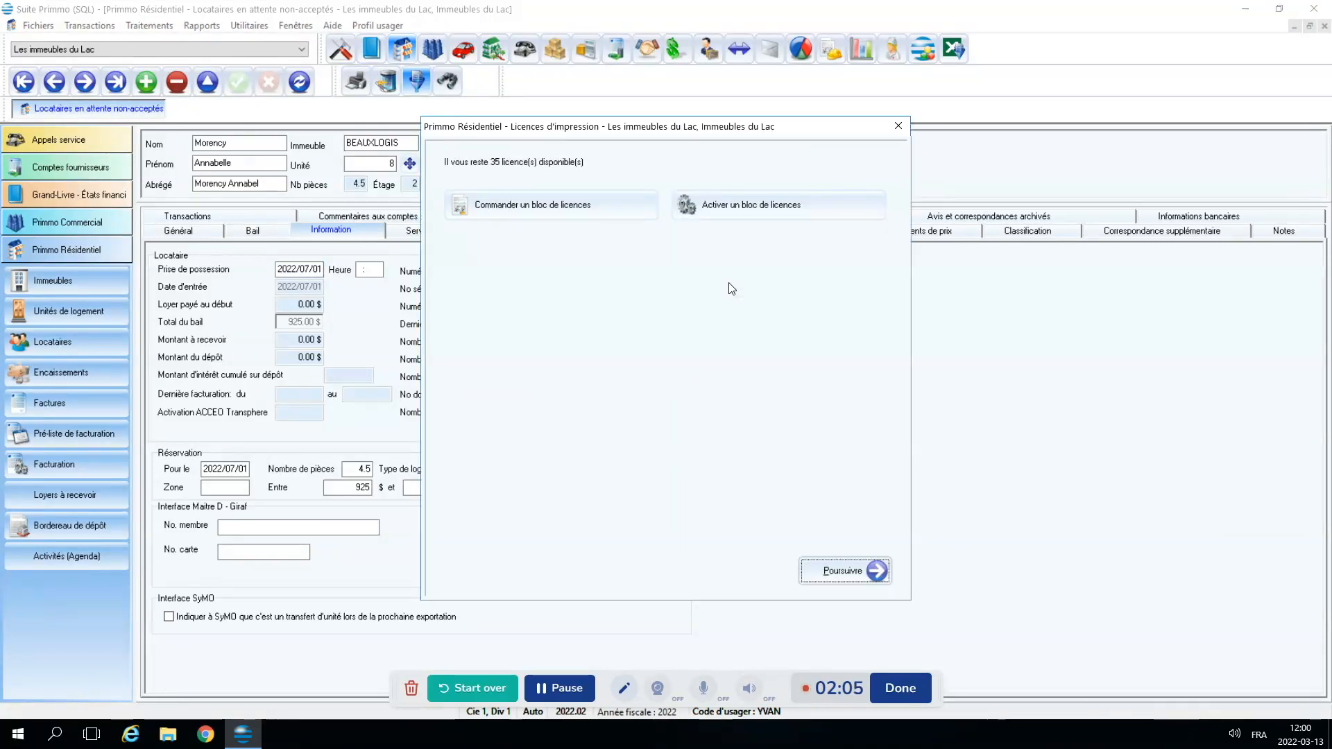
{"action": "left_click", "coordinate": [837, 572]}
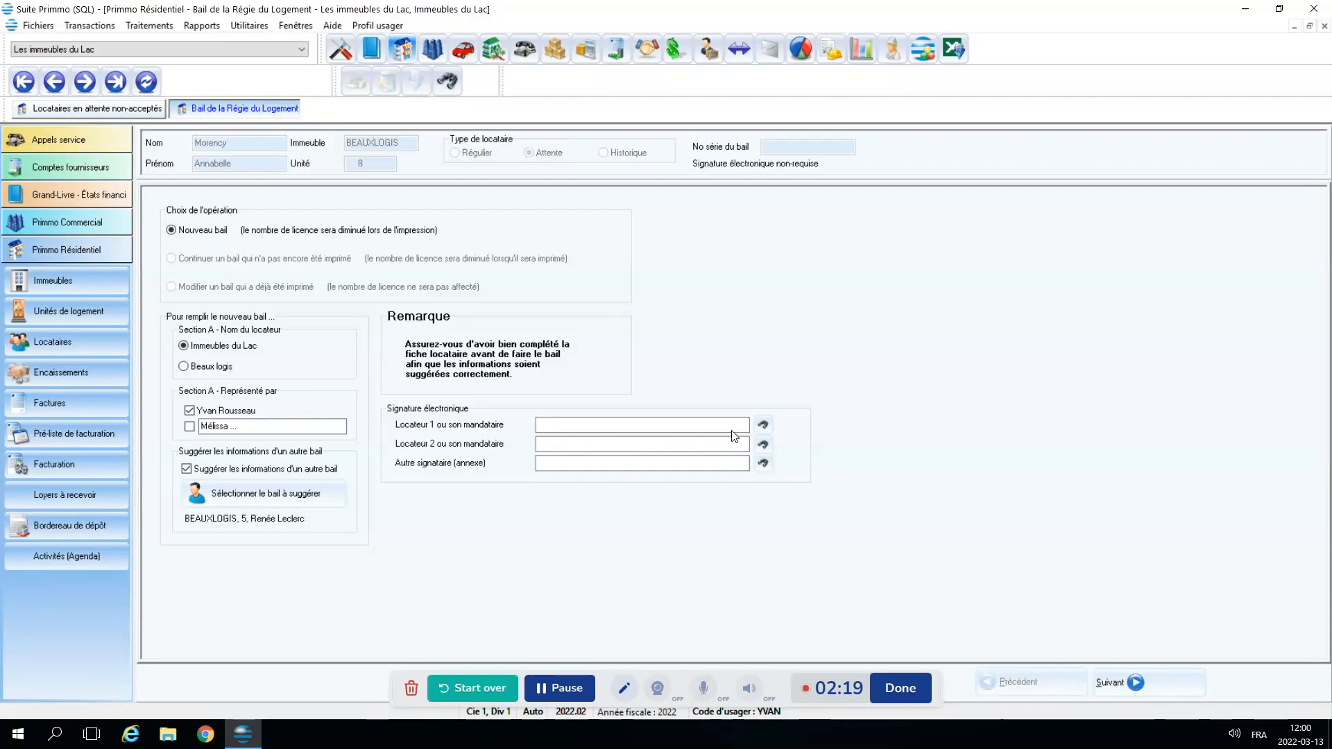
Assign the landlord's representative from the electronic signature address book as the signatory for Locateur 1 ou son mandataire
{"action": "left_click", "coordinate": [763, 426]}
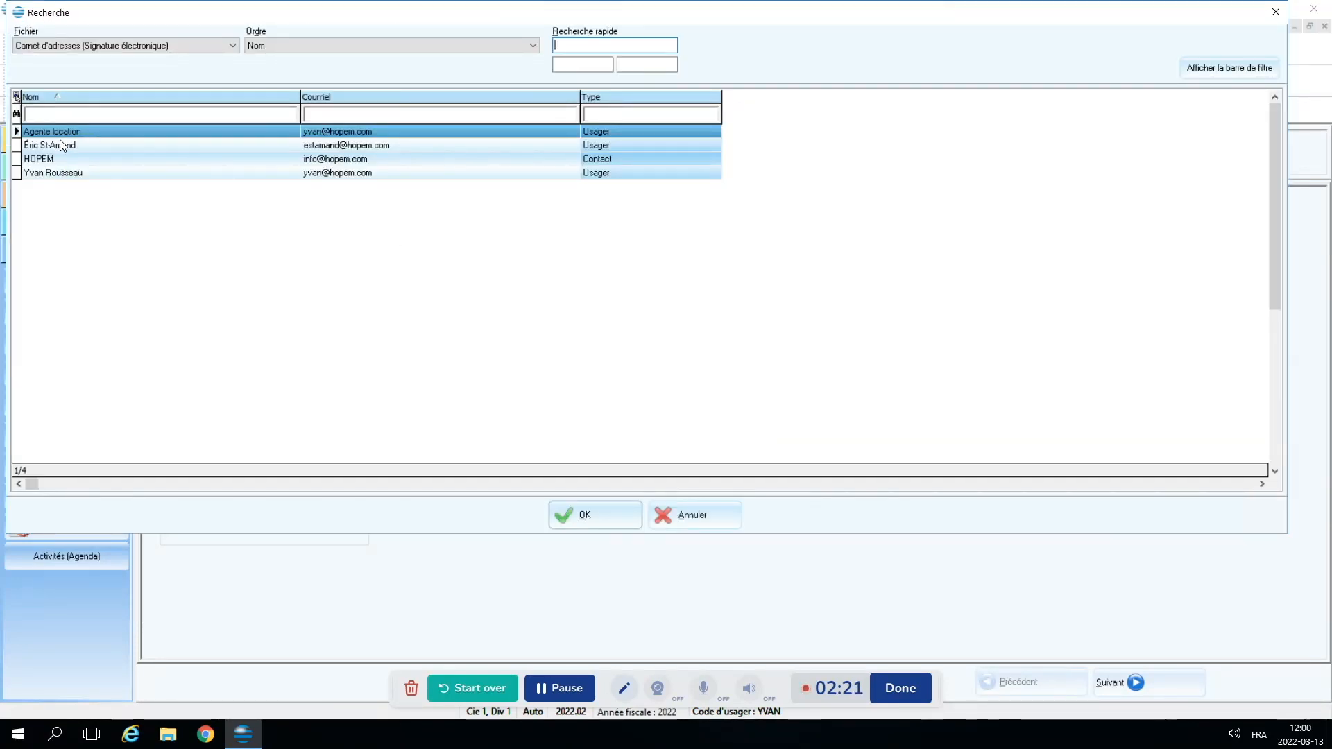
{"action": "left_click", "coordinate": [46, 177]}
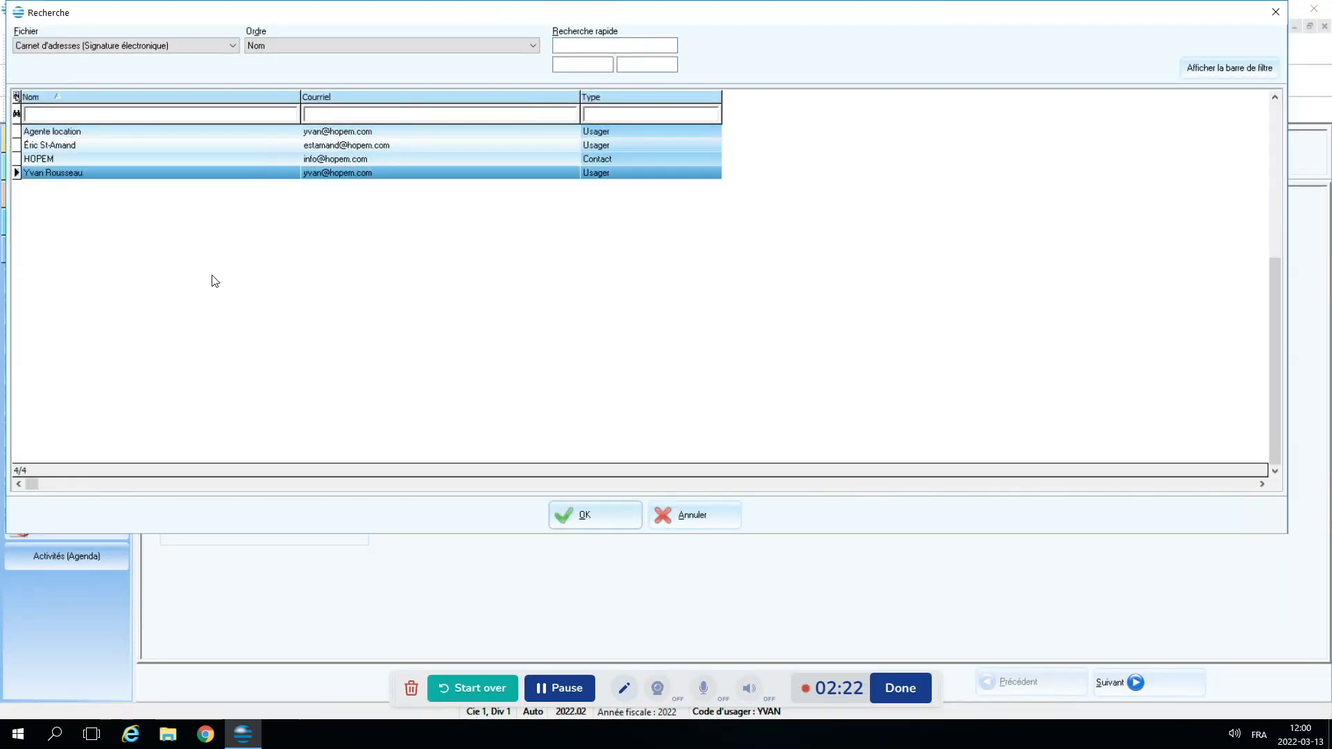
{"action": "left_click", "coordinate": [618, 516]}
{"action": "left_click", "coordinate": [583, 463]}
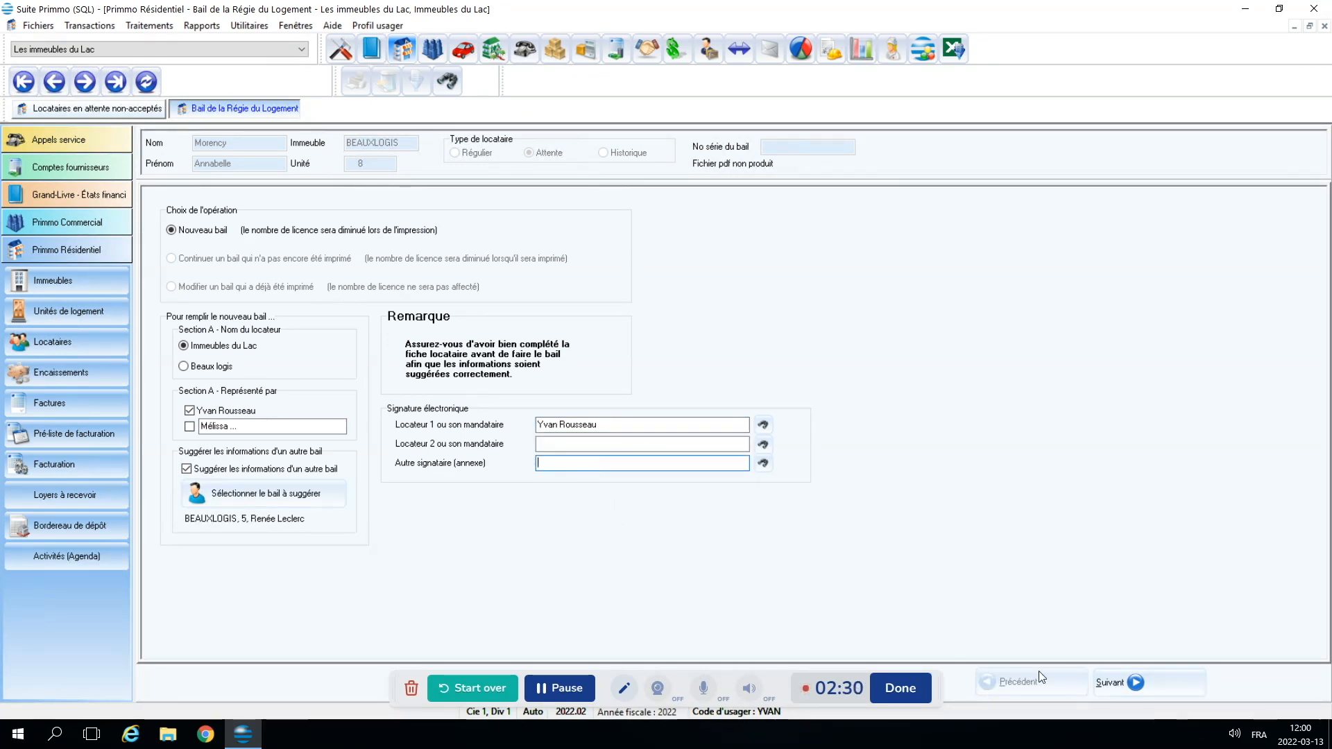
Complete the new lease as Bail de logement without annexe 6, prepared for Recto-Verso printing, and return to the tenant record
{"action": "left_click", "coordinate": [1155, 684]}
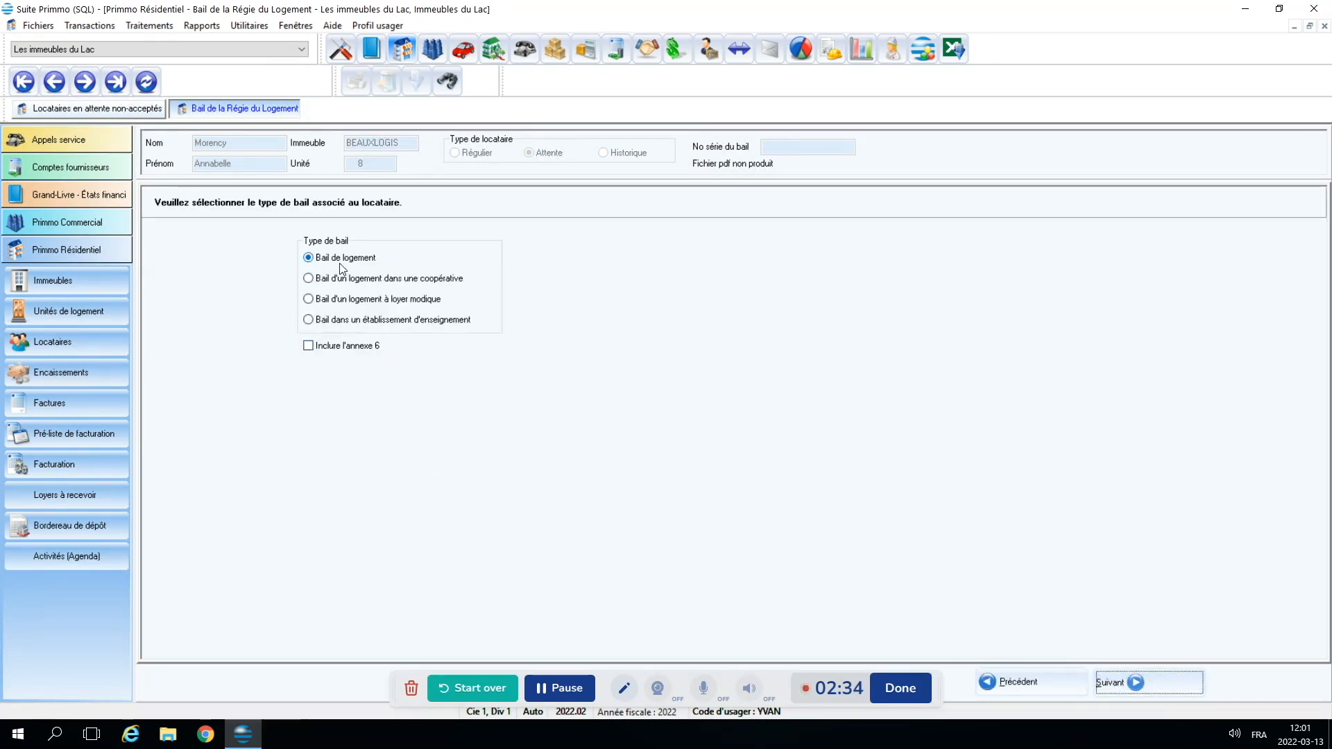
{"action": "left_click", "coordinate": [1157, 683]}
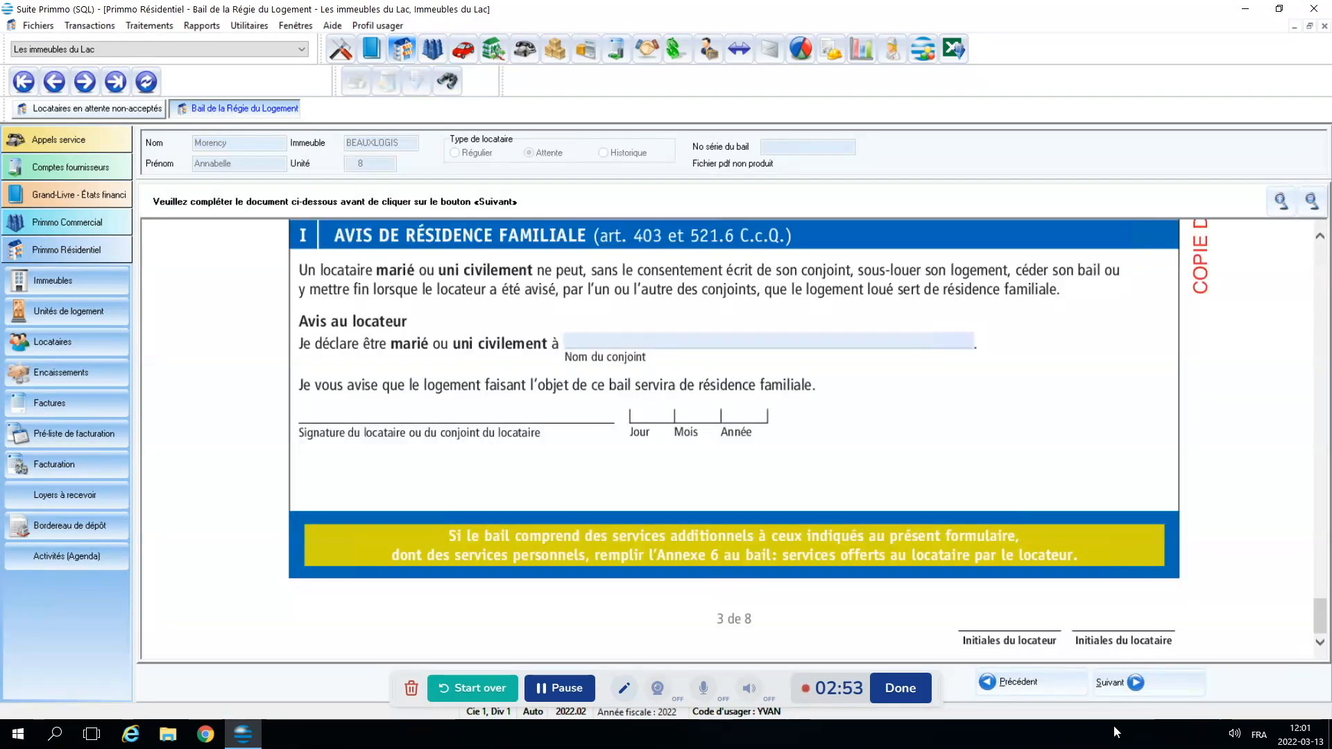
{"action": "left_click", "coordinate": [1117, 684]}
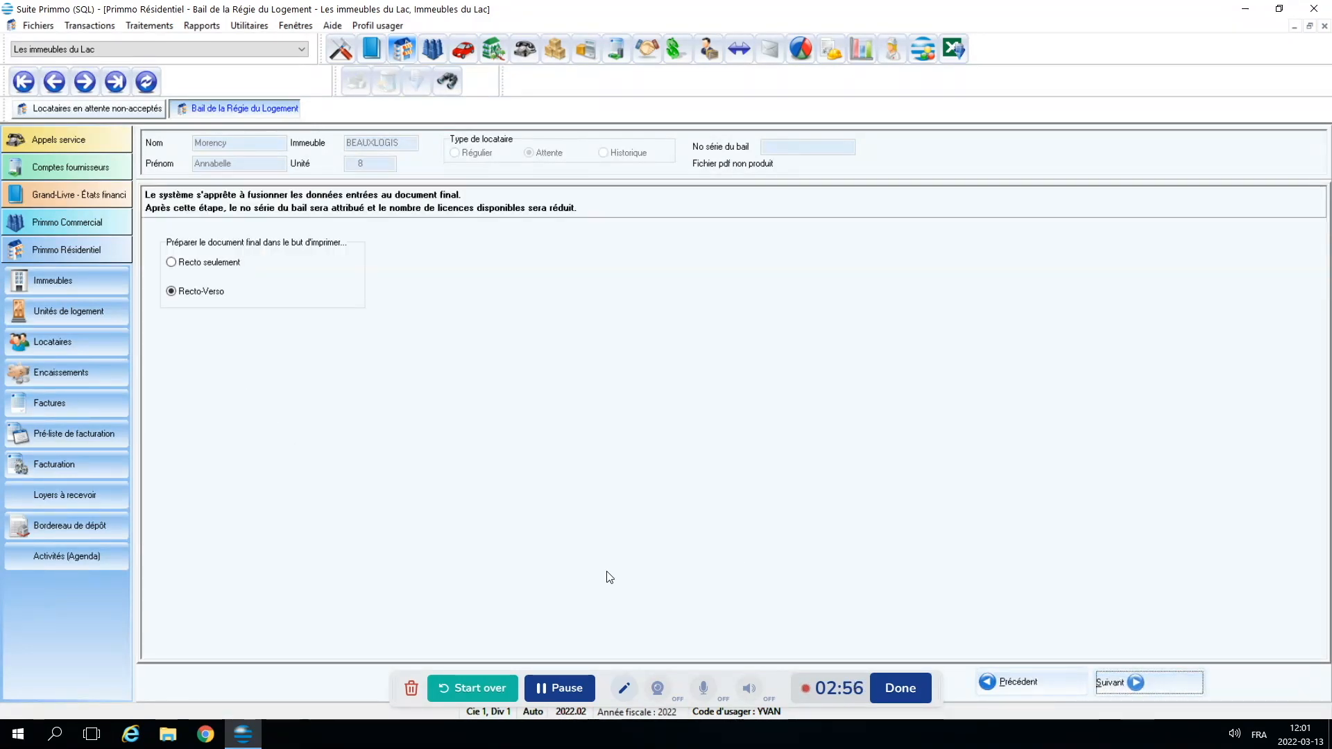
{"action": "left_click", "coordinate": [1122, 684]}
{"action": "left_click", "coordinate": [1242, 687]}
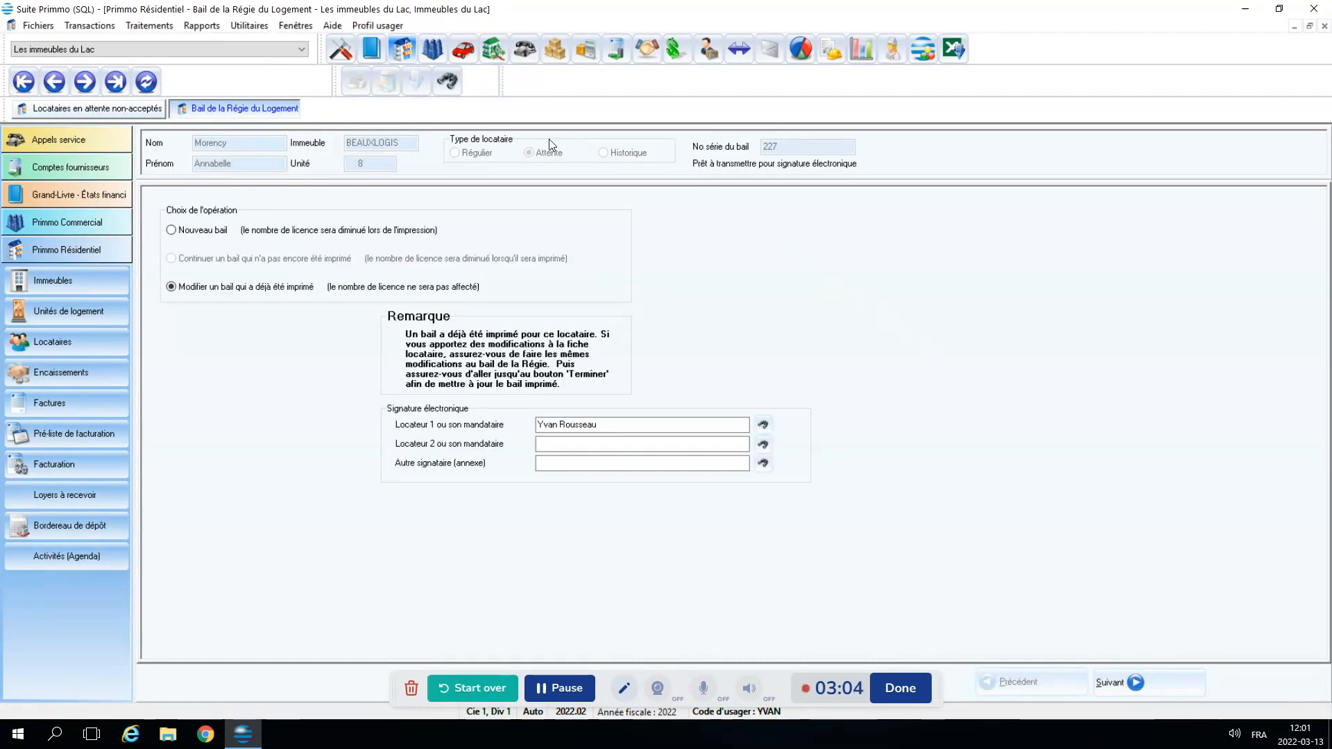
{"action": "left_click", "coordinate": [1325, 26]}
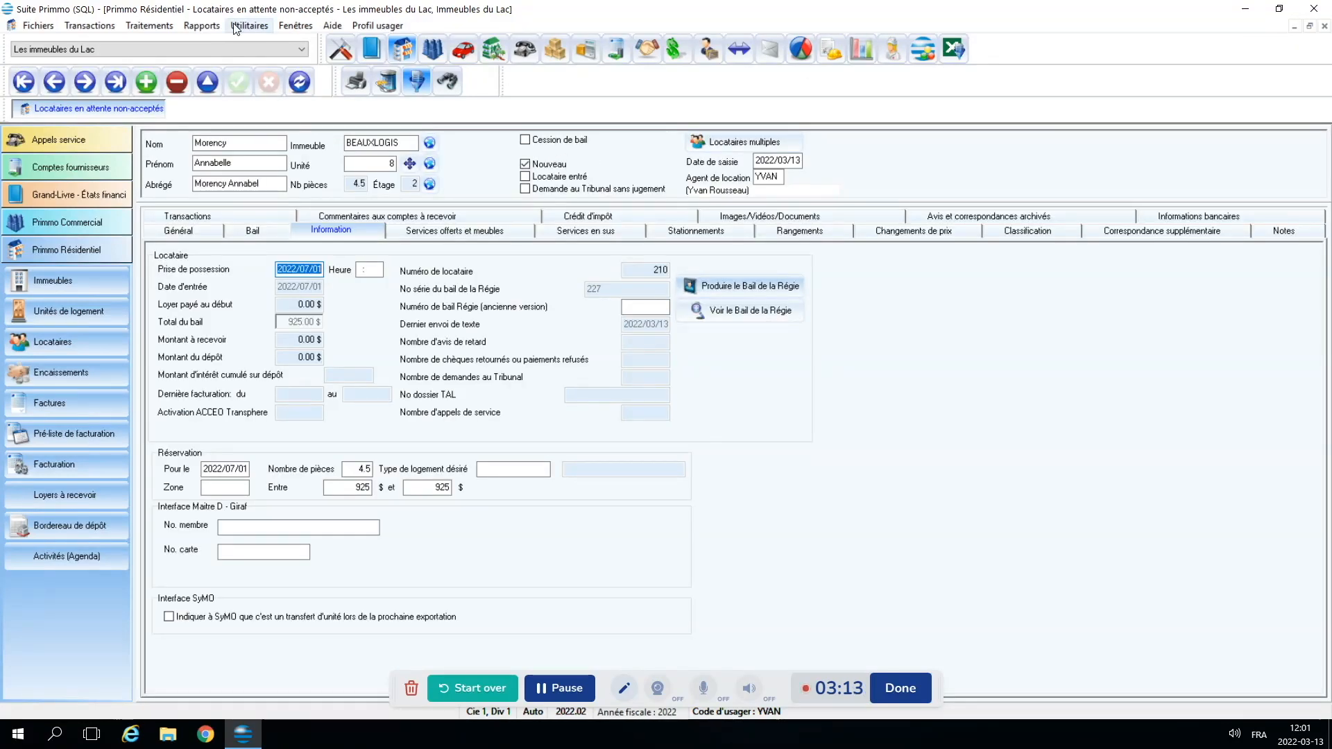
Open Transmission des documents à signer for electronic signature and extract the documents awaiting transmission
{"action": "left_click", "coordinate": [235, 29]}
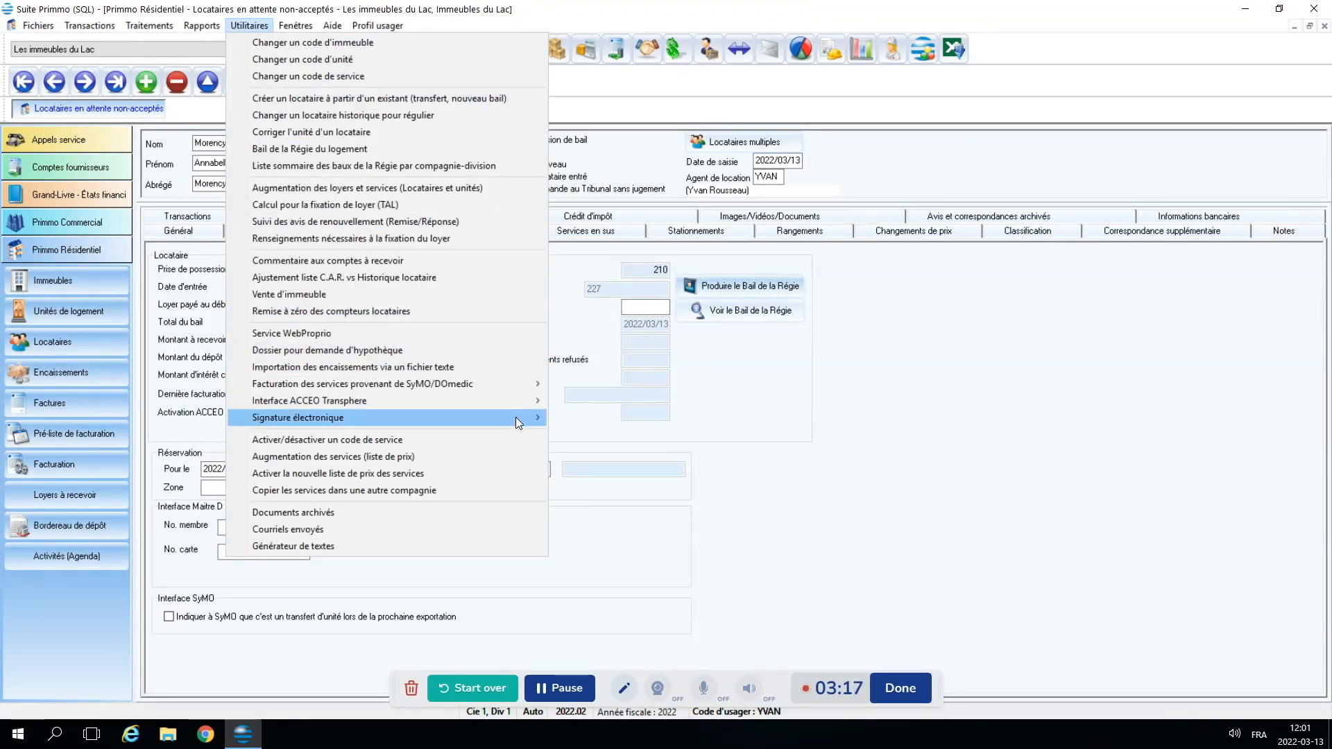
{"action": "mouse_move", "coordinate": [517, 421]}
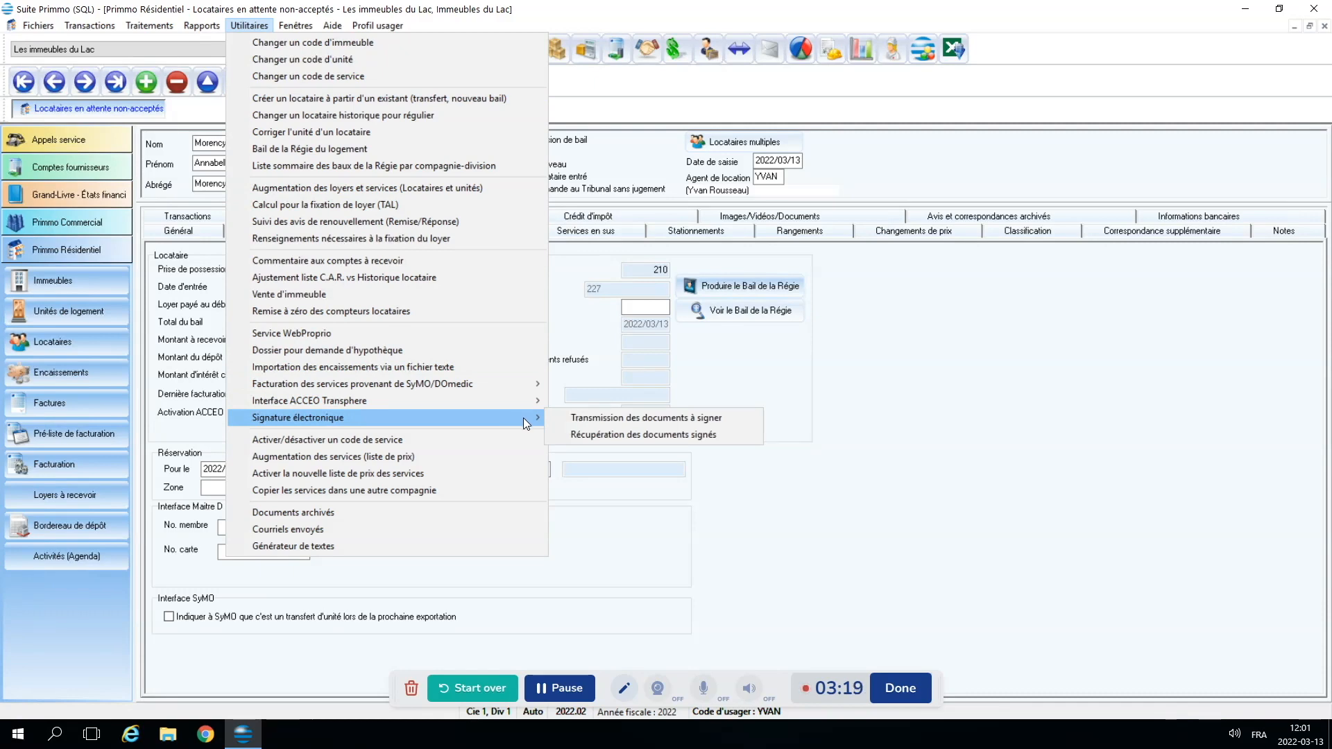
{"action": "left_click", "coordinate": [648, 418]}
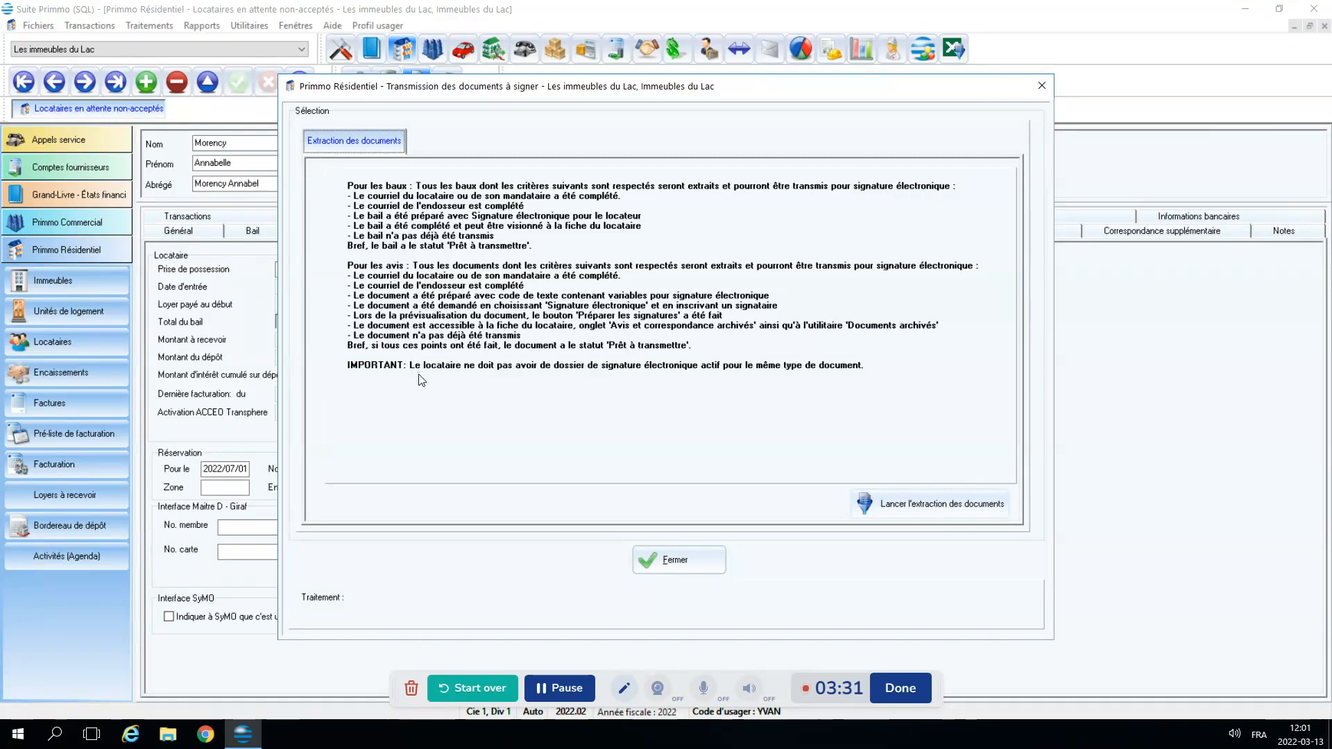
{"action": "left_click", "coordinate": [927, 506]}
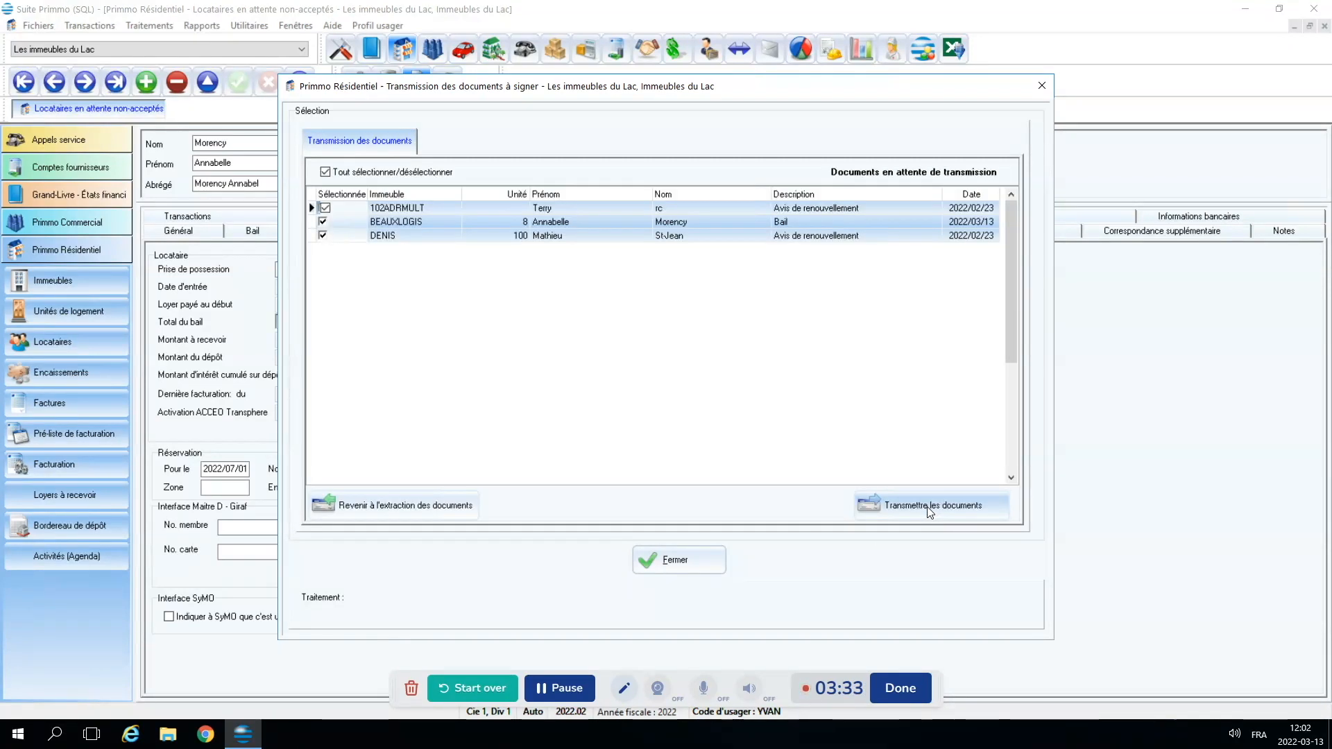
Select only the BEAUXLOGIS unit 8 lease, transmit it for electronic signature and close the transmission window
{"action": "left_click", "coordinate": [325, 173]}
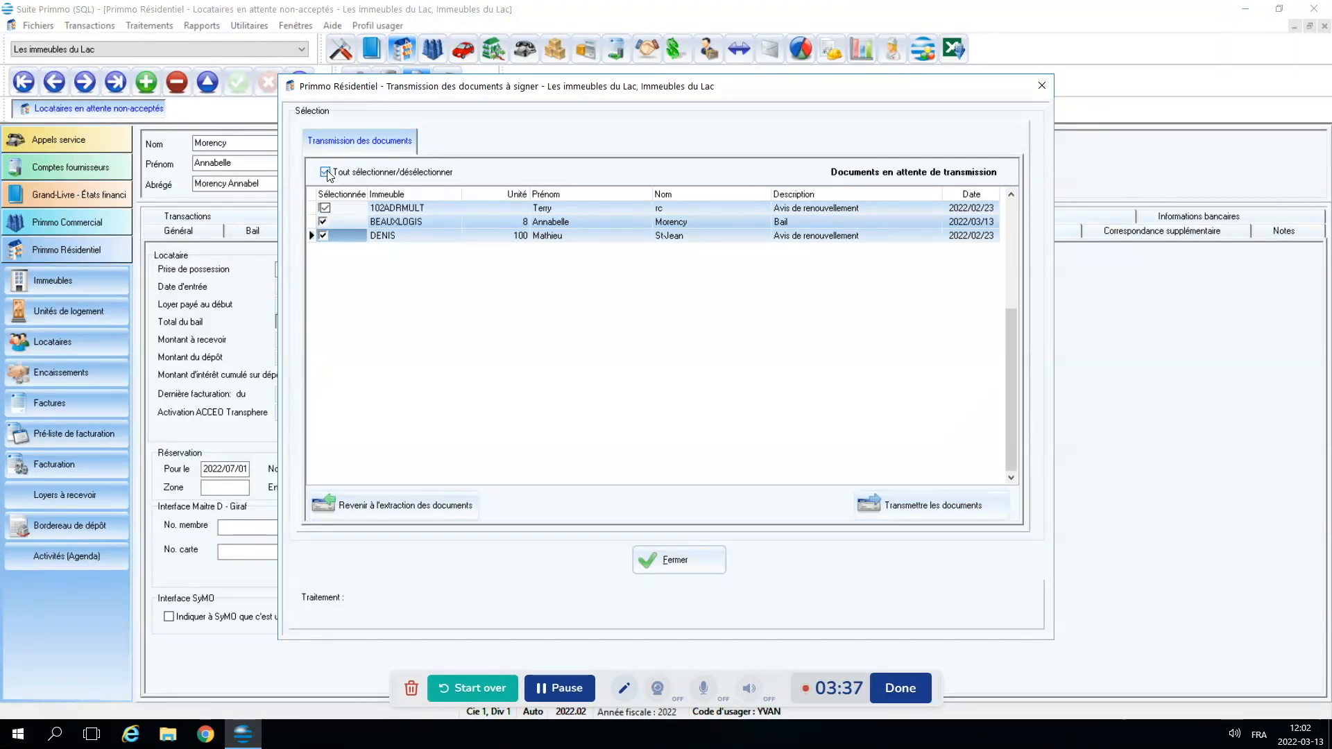
{"action": "left_click", "coordinate": [322, 222]}
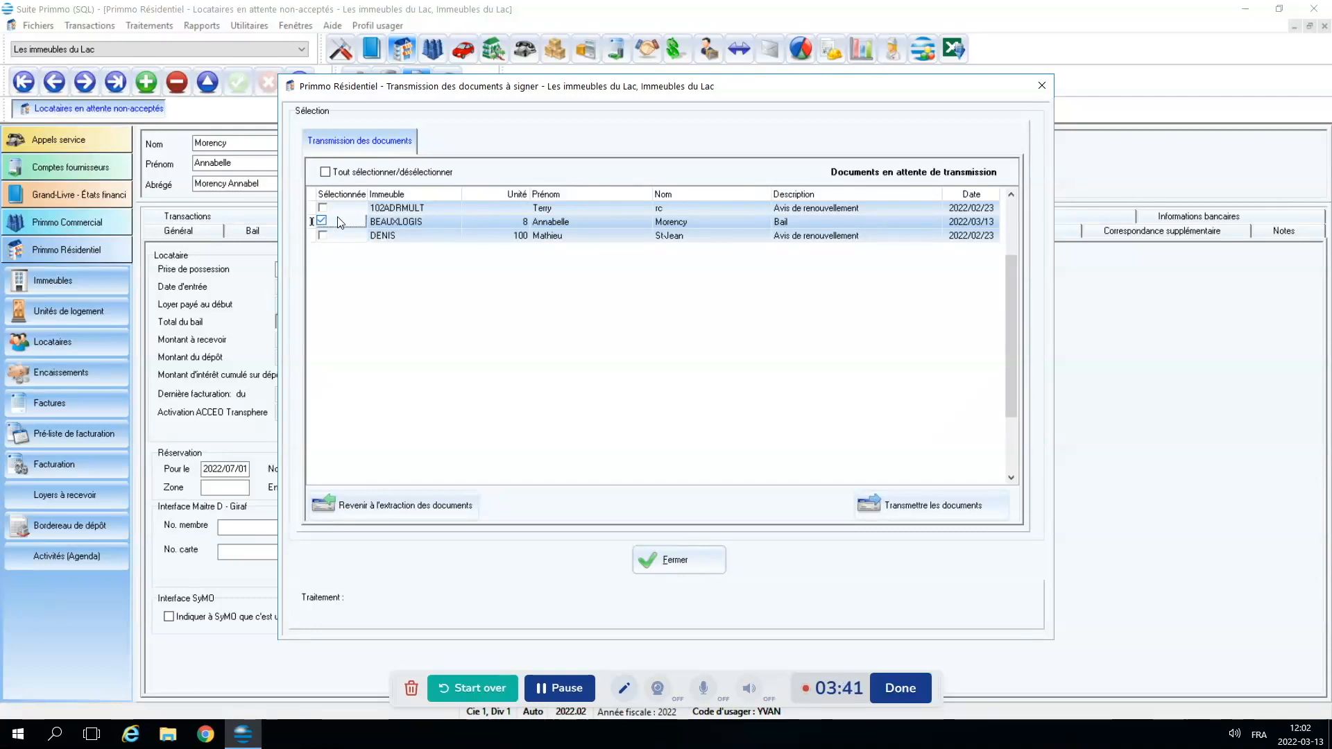
{"action": "left_click", "coordinate": [952, 514]}
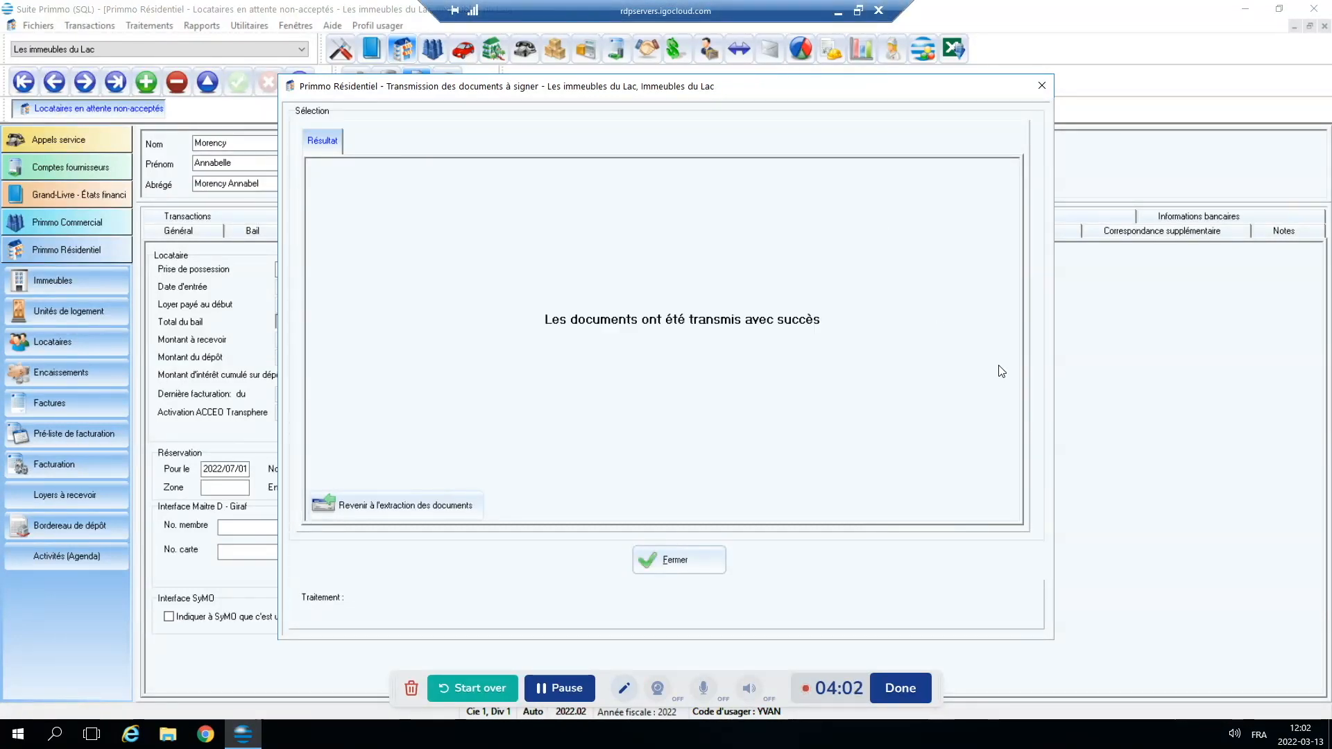
{"action": "left_click", "coordinate": [703, 563]}
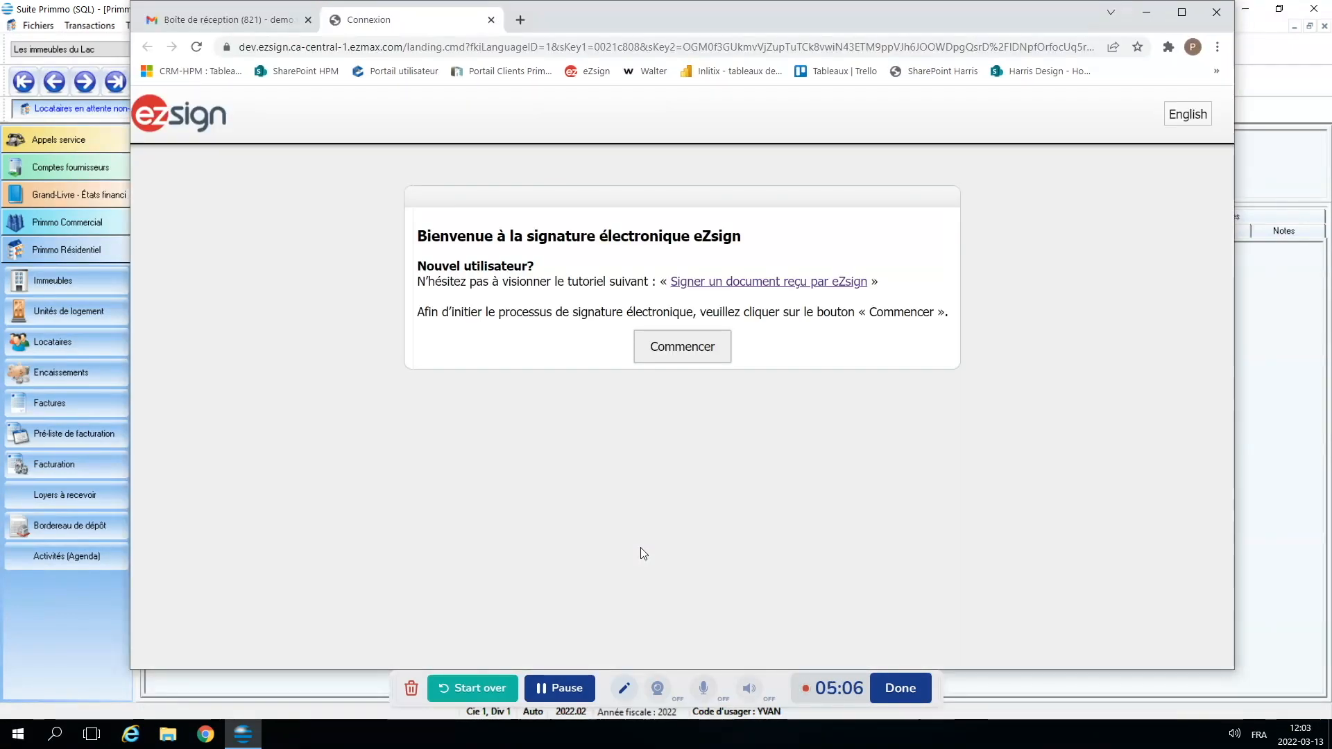
Start the tenant's eZsign session, accept the terms of use and sign both tenant initials fields on the lease's first page
{"action": "left_click", "coordinate": [682, 347]}
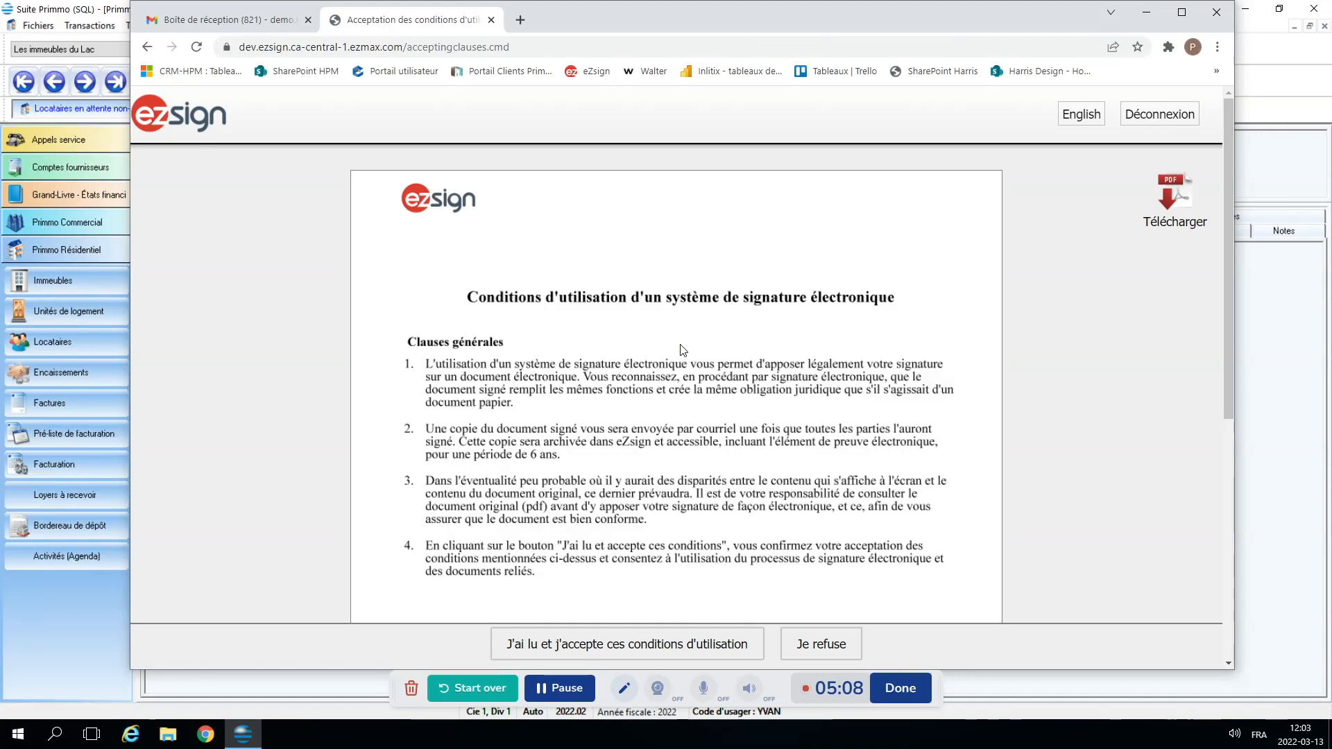
{"action": "left_click", "coordinate": [624, 642]}
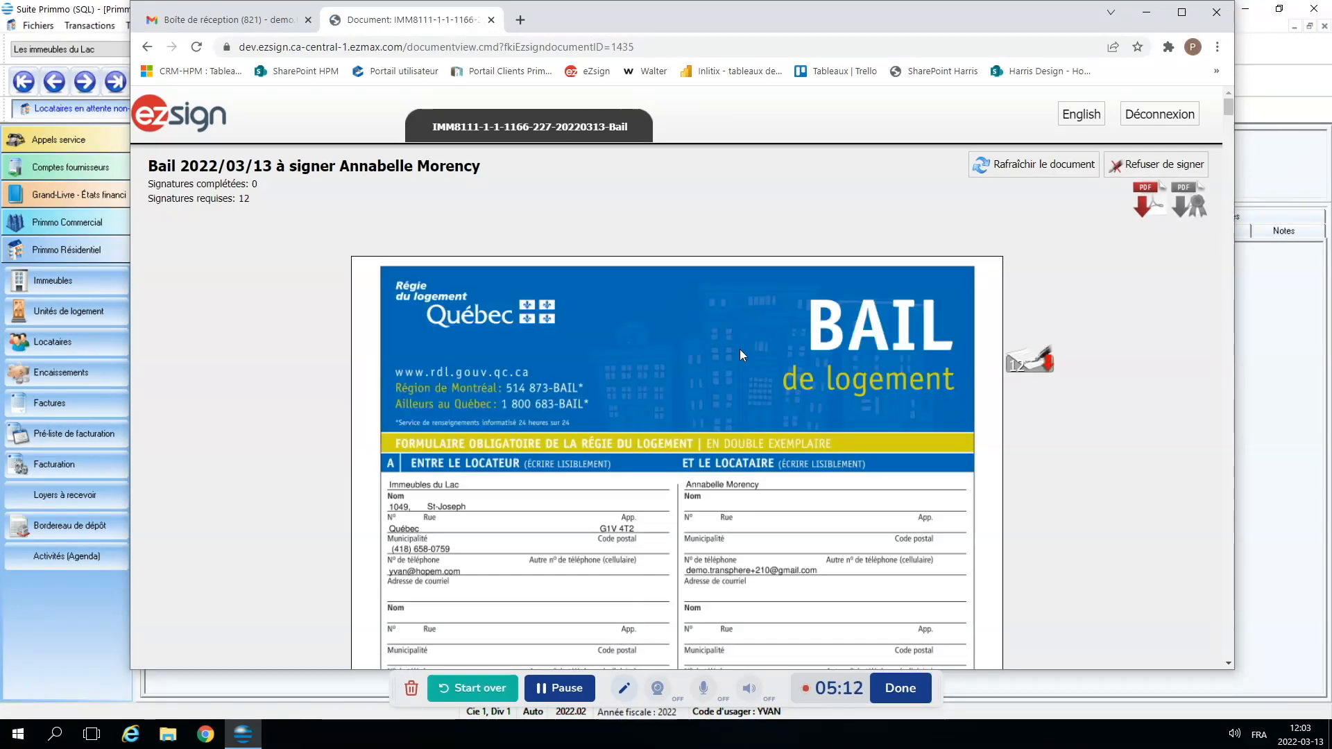
{"action": "left_click", "coordinate": [1032, 368]}
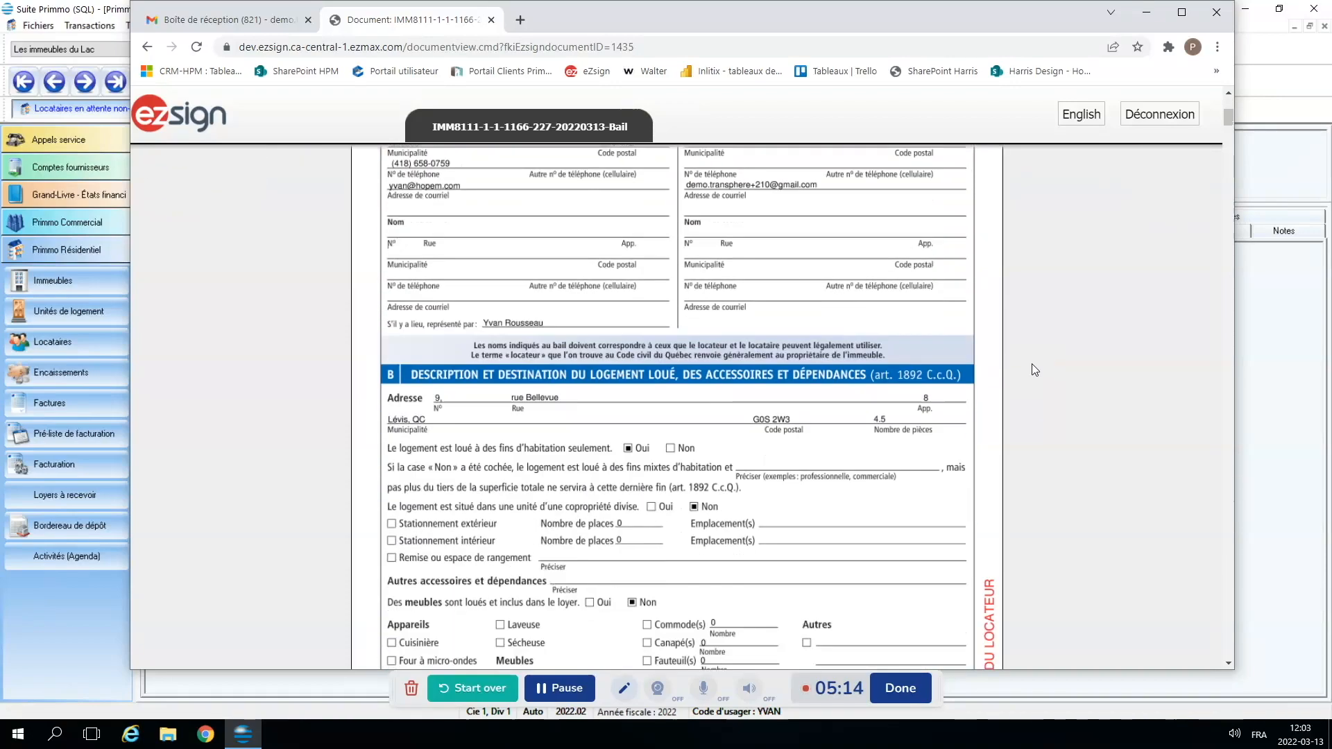
{"action": "left_click", "coordinate": [736, 175]}
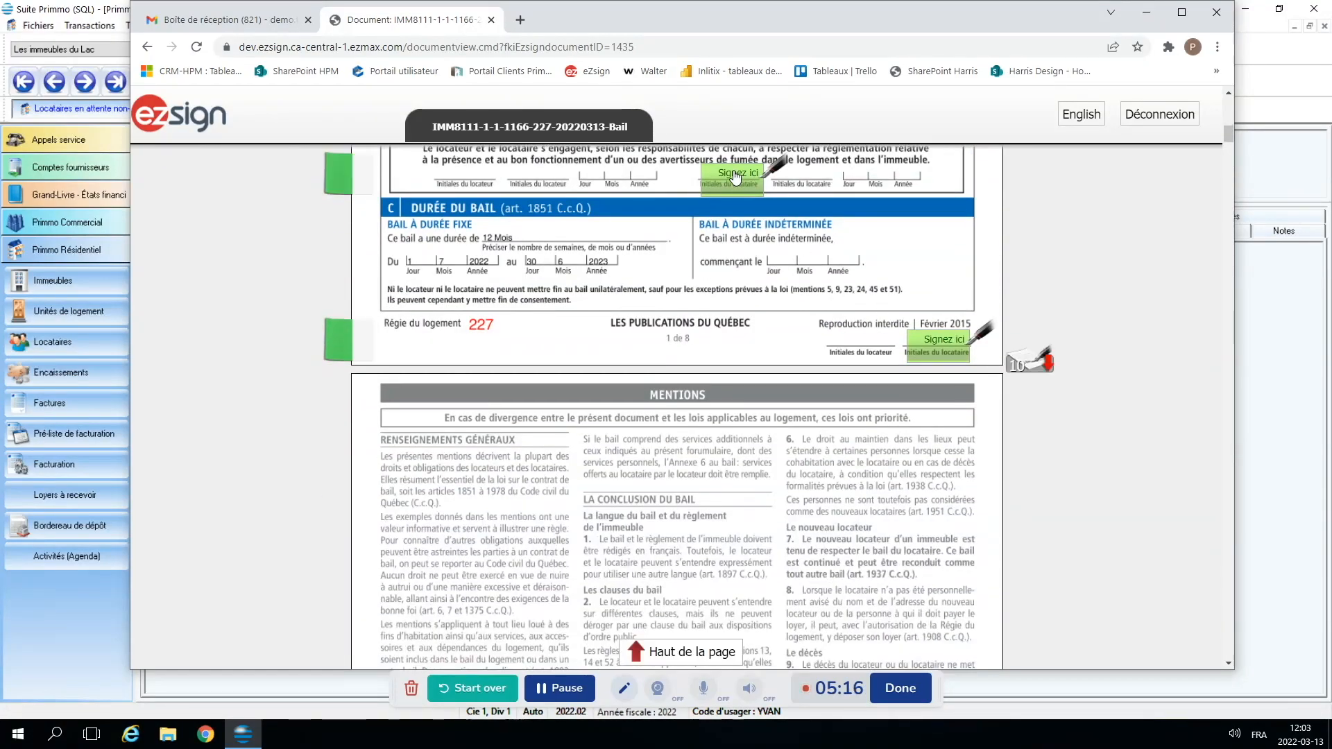
{"action": "left_click", "coordinate": [939, 340]}
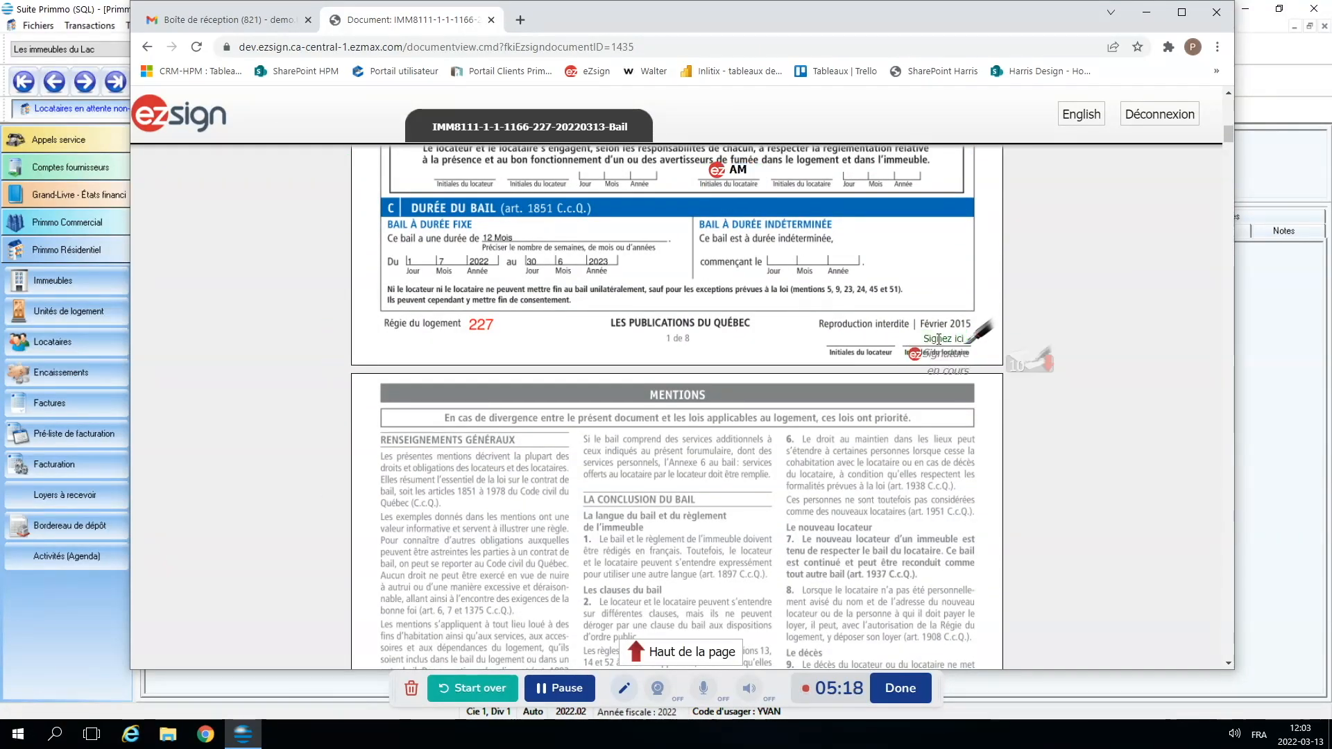
Complete the tenant's remaining initials and signatures through the rest of the lease and close the signing page
{"action": "left_click", "coordinate": [1026, 364]}
{"action": "left_click", "coordinate": [1026, 366]}
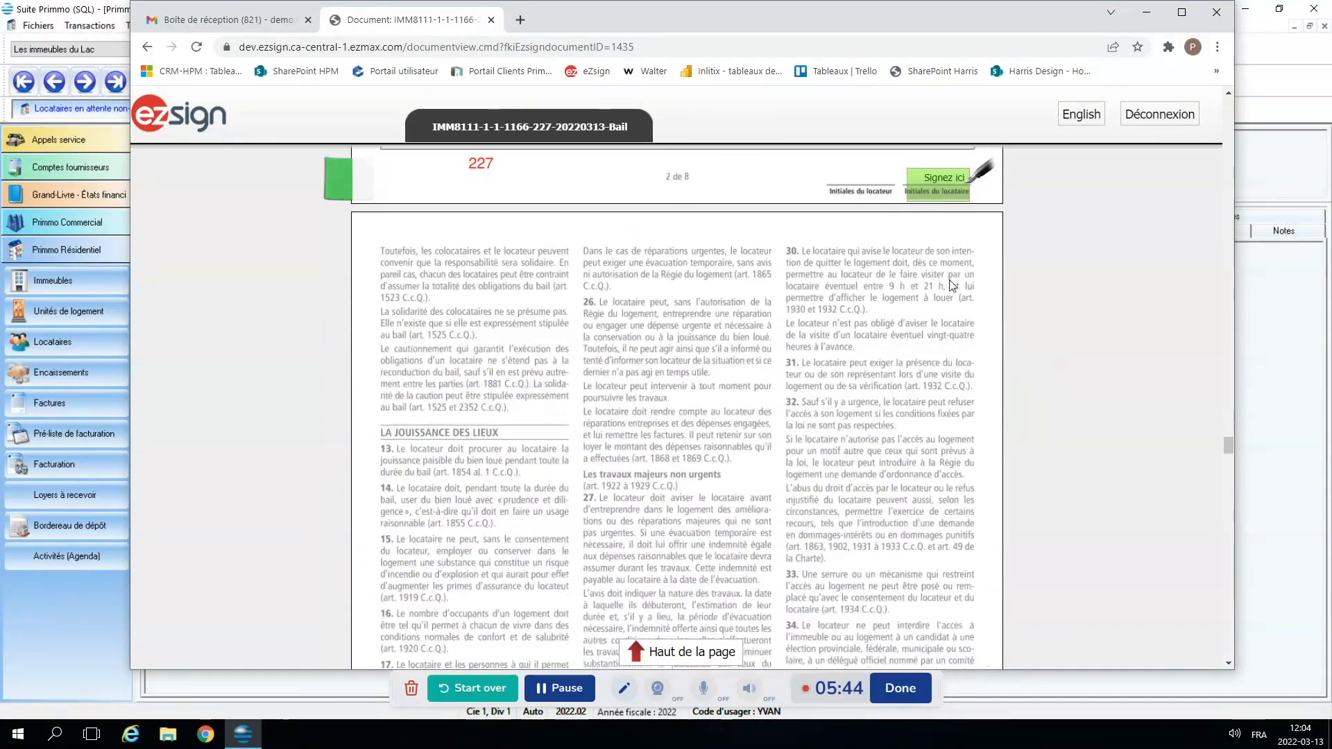
{"action": "left_click", "coordinate": [946, 178]}
{"action": "left_click", "coordinate": [1028, 365]}
{"action": "left_click", "coordinate": [825, 191]}
{"action": "left_click", "coordinate": [1027, 364]}
{"action": "left_click", "coordinate": [938, 179]}
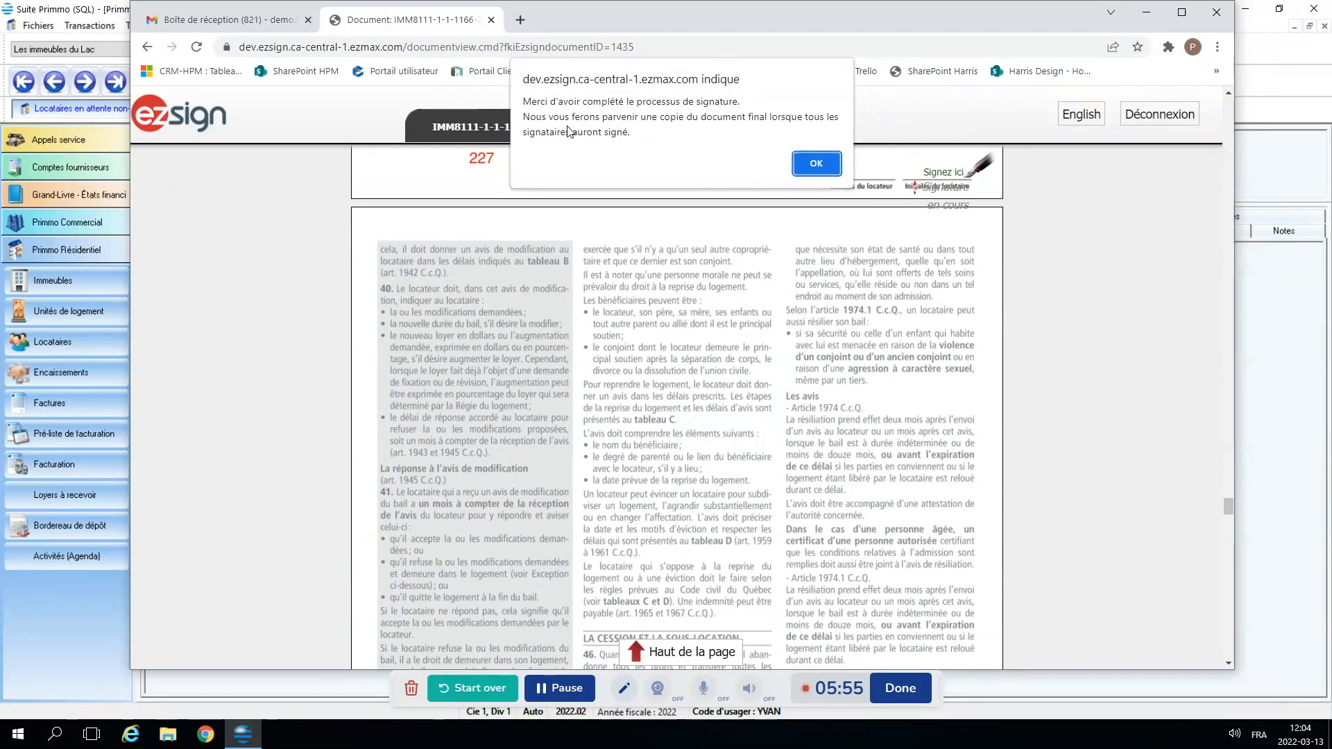
{"action": "left_click", "coordinate": [813, 163]}
{"action": "left_click", "coordinate": [494, 20]}
{"action": "left_click_drag", "start_coordinate": [494, 18], "coordinate": [1331, 48]}
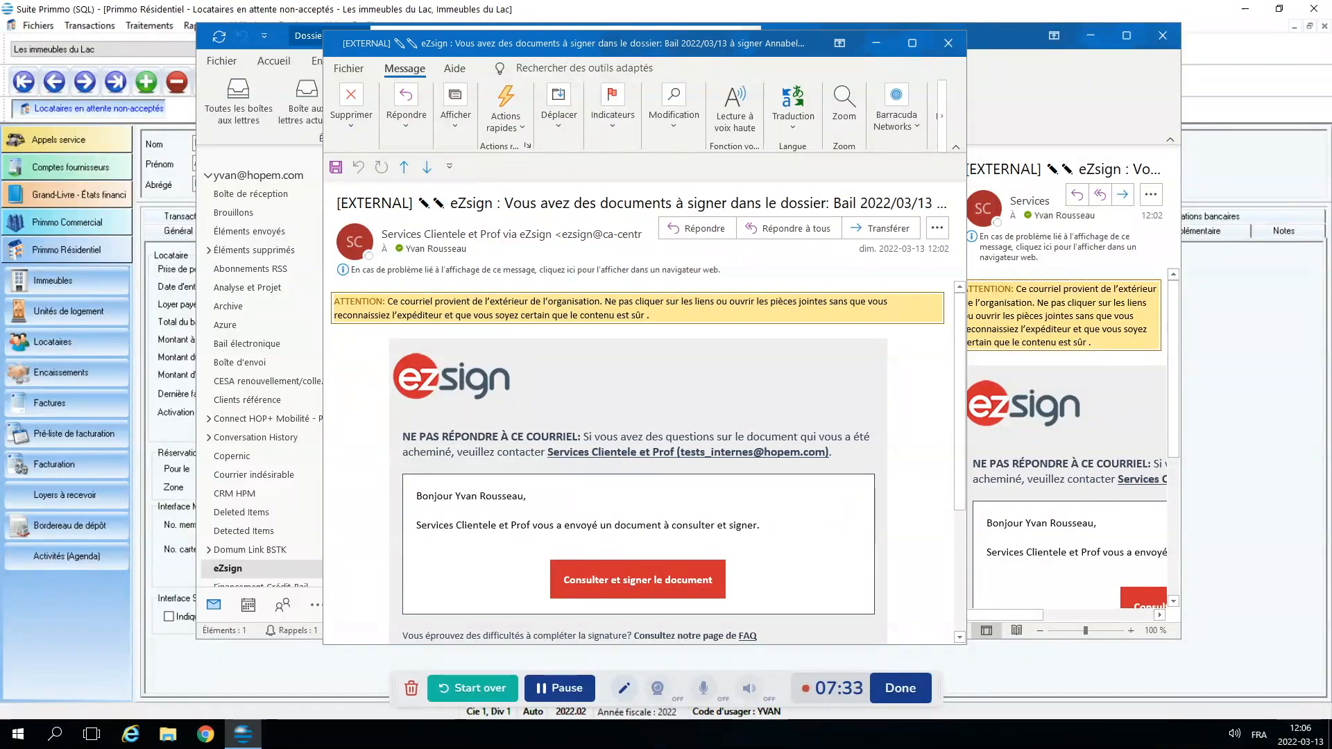
Open the lease from the landlord representative's eZsign e-mail and accept the terms of use
{"action": "left_click", "coordinate": [637, 579]}
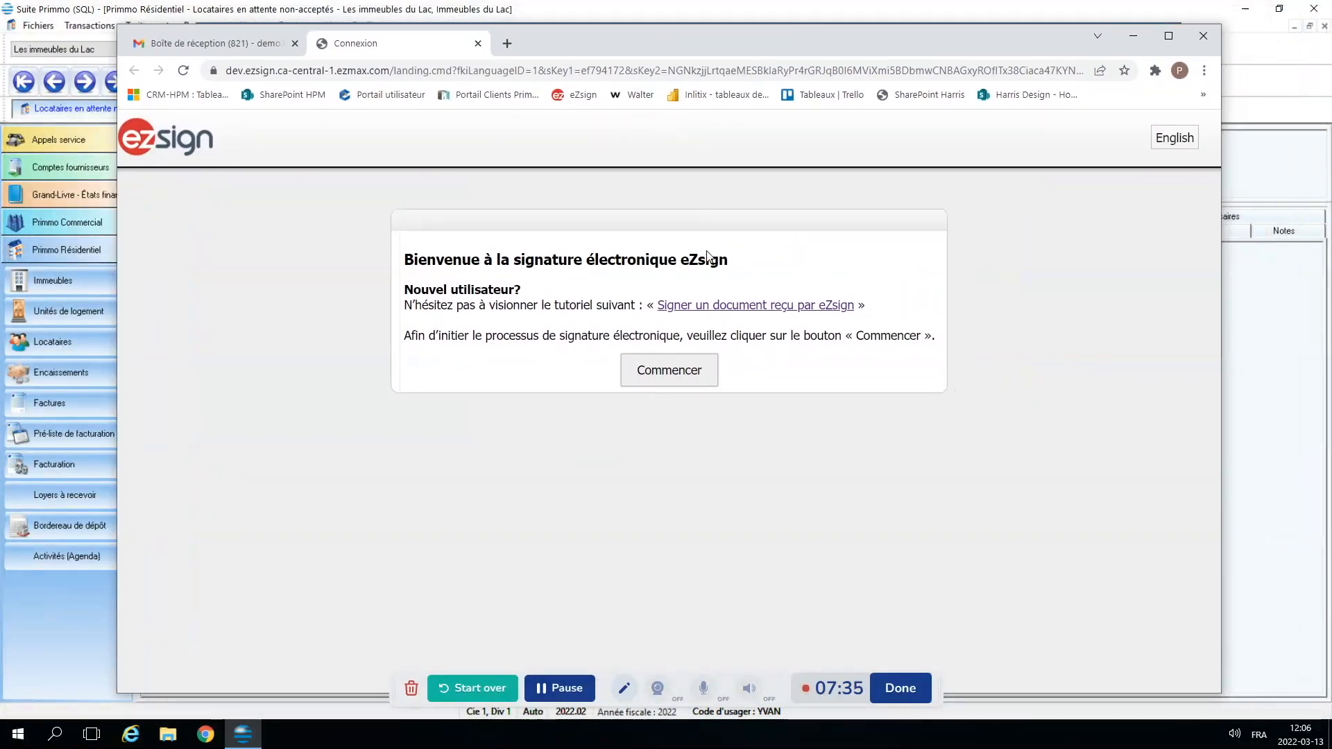
{"action": "left_click", "coordinate": [676, 370]}
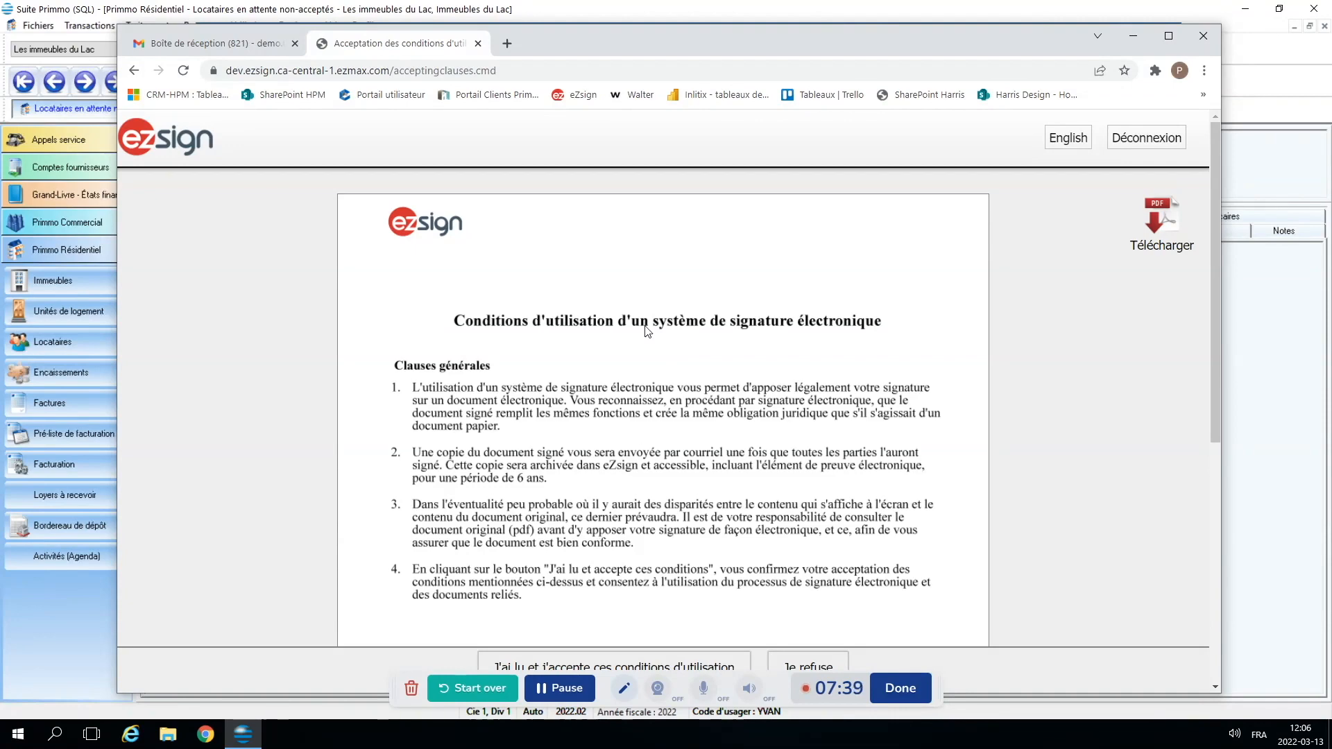
{"action": "left_click_drag", "start_coordinate": [643, 43], "coordinate": [644, 29]}
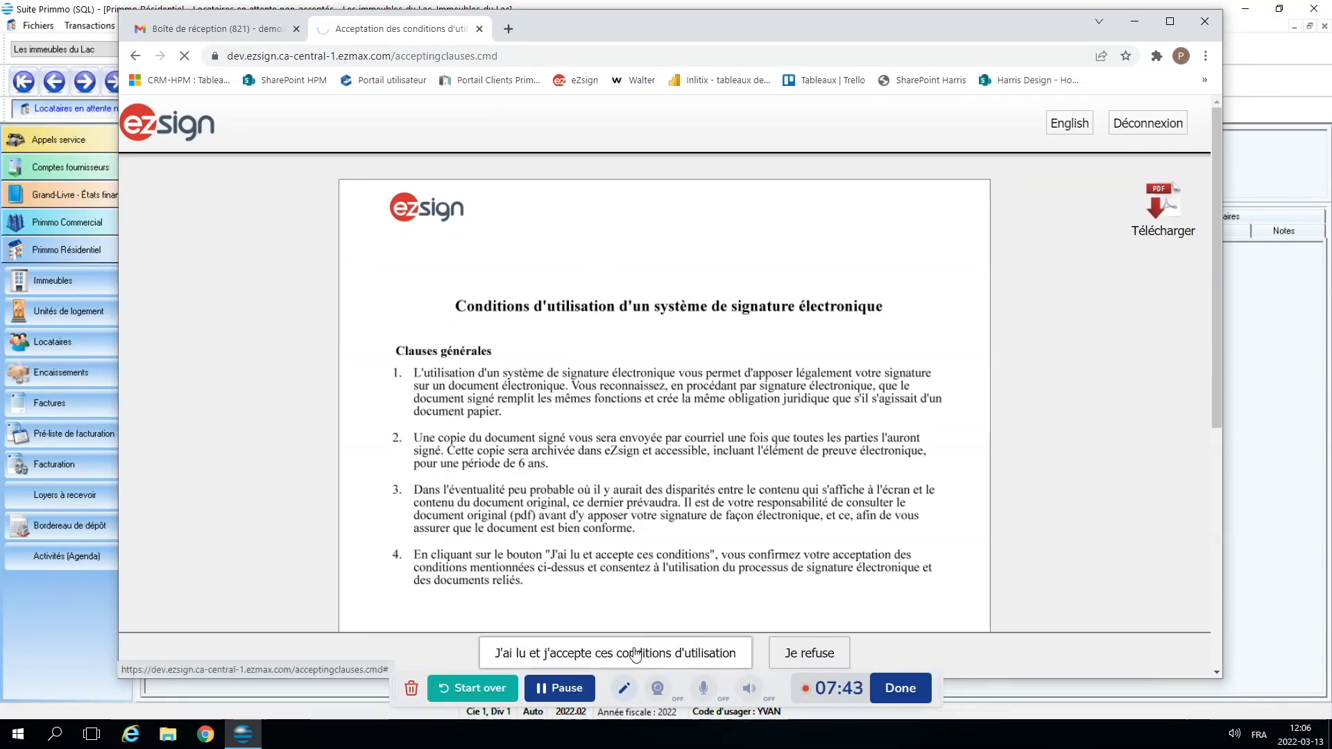
{"action": "scroll", "coordinate": [1006, 370], "scroll_direction": "down", "scroll_amount": 10}
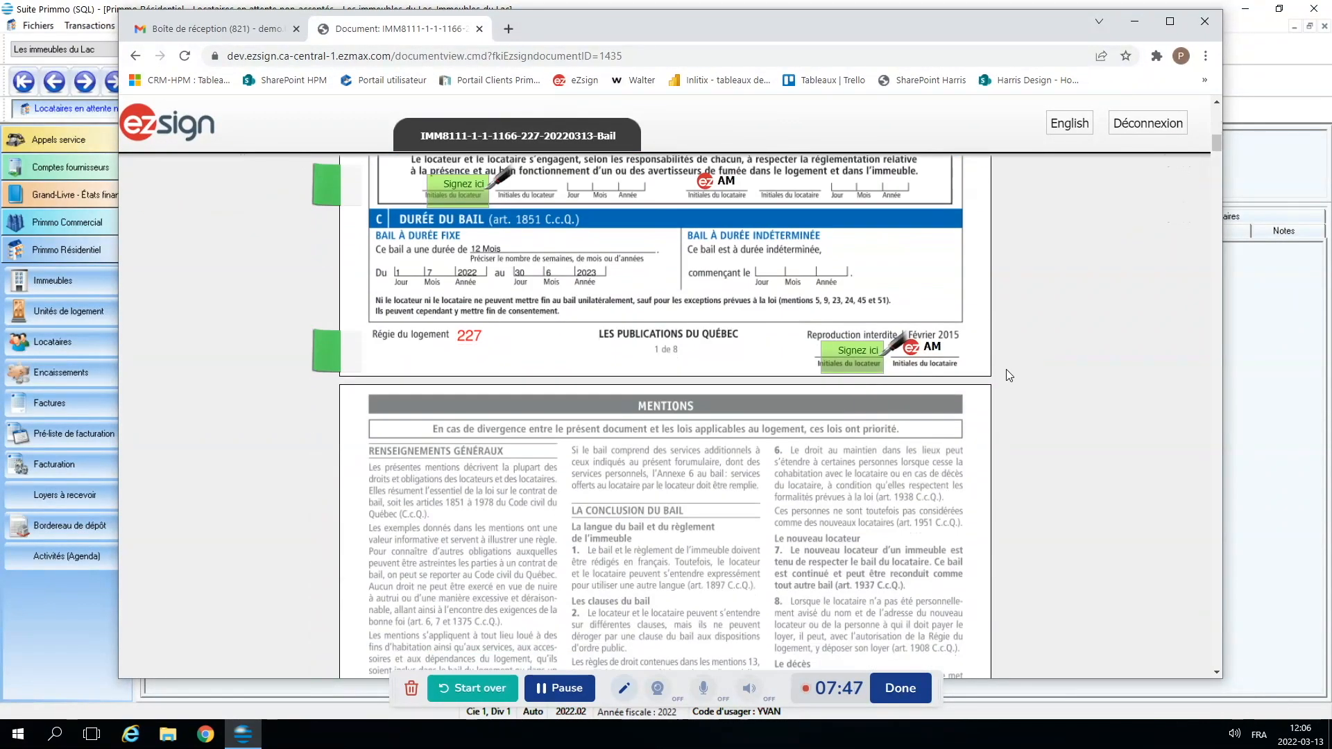
Sign all the landlord's initials and signature fields throughout the lease in eZsign
{"action": "left_click", "coordinate": [463, 184]}
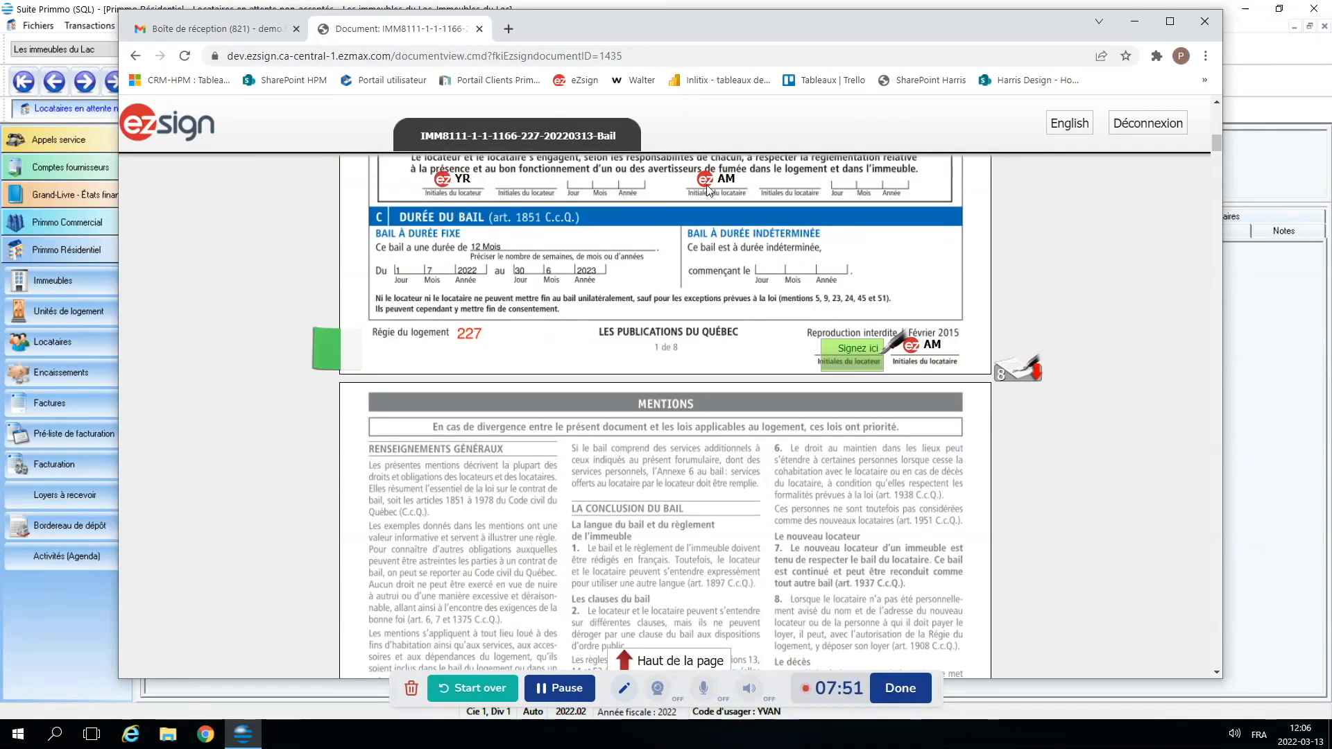
{"action": "left_click", "coordinate": [851, 353]}
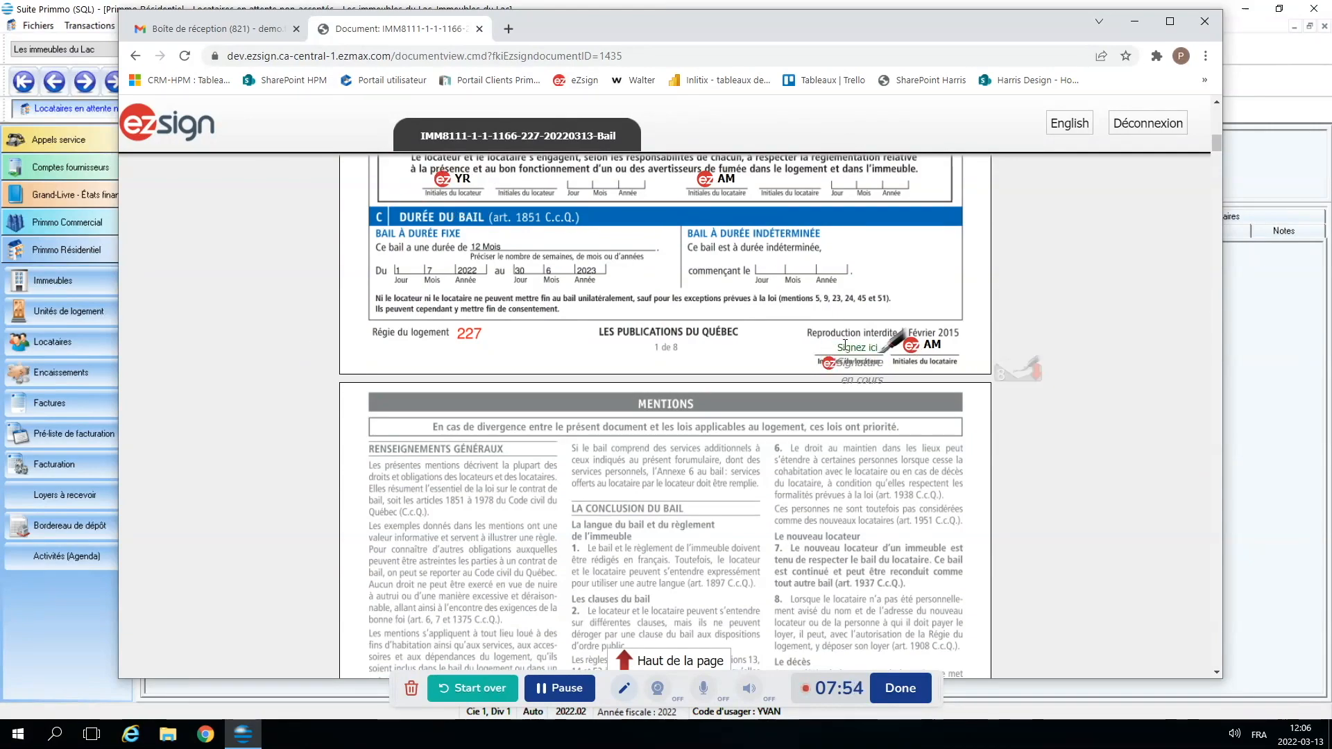
{"action": "left_click", "coordinate": [1004, 371]}
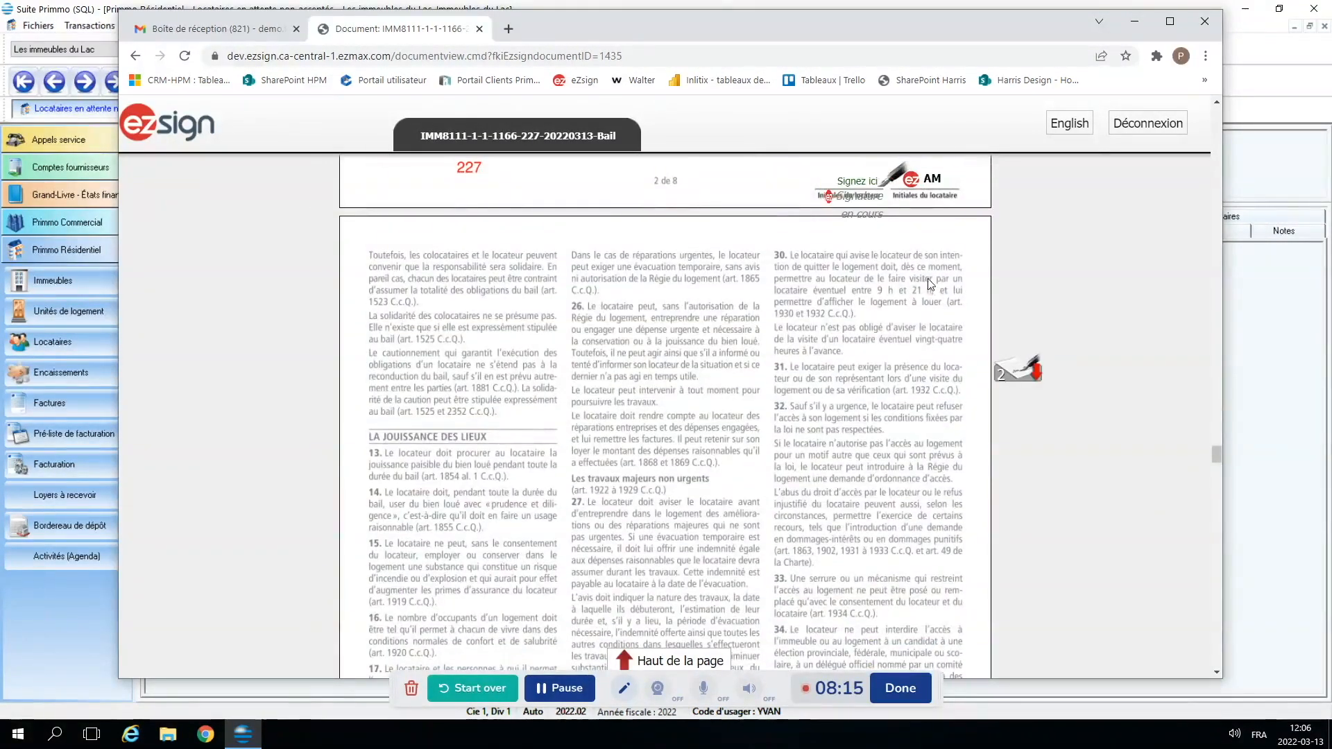
{"action": "left_click", "coordinate": [1006, 374]}
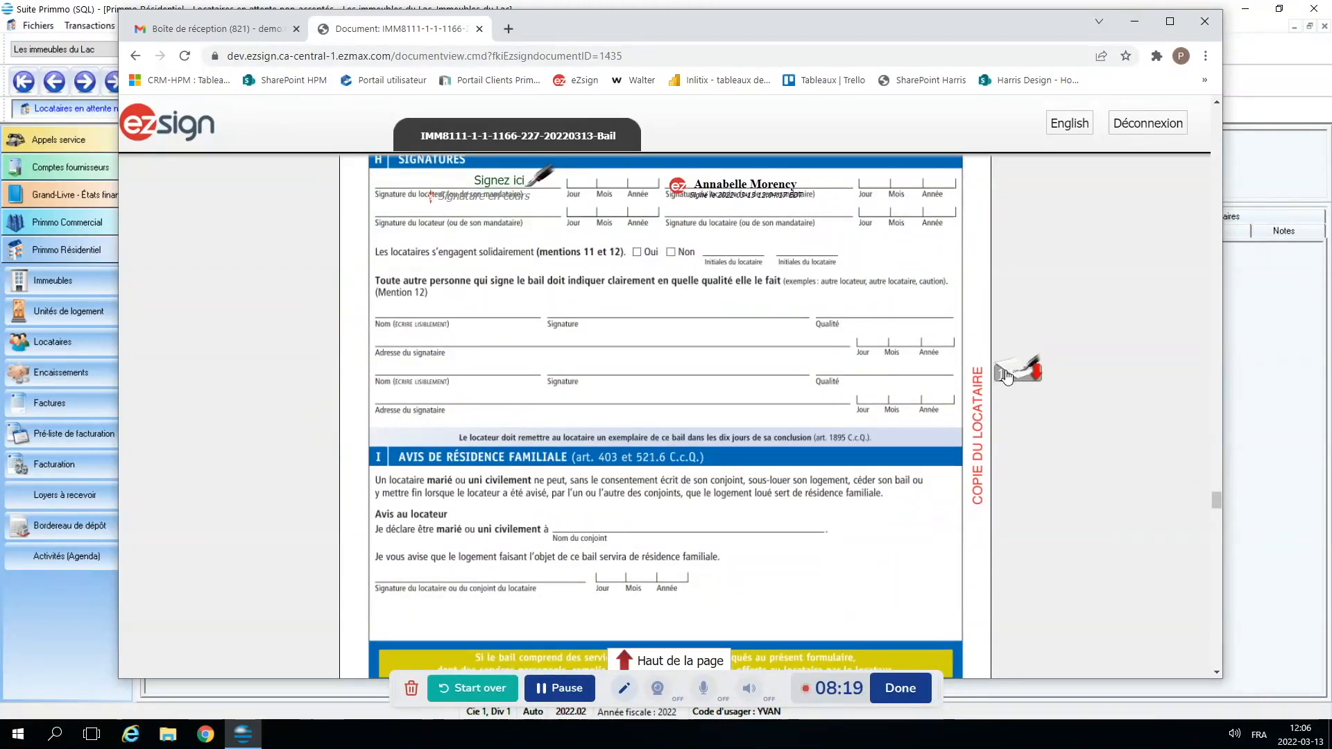
{"action": "left_click", "coordinate": [1006, 371]}
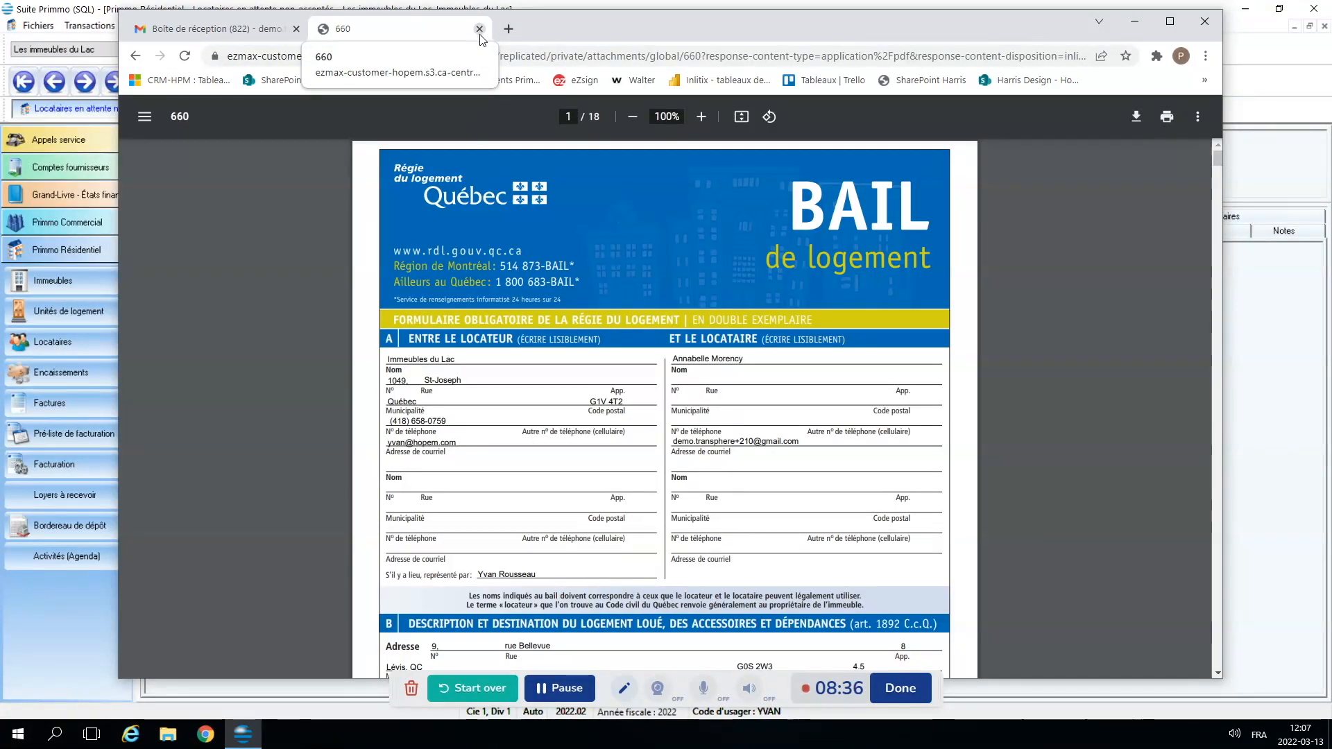
Examine the signed lease PDF for both parties' initials on page 1 and close it
{"action": "scroll", "coordinate": [687, 400], "scroll_direction": "down", "scroll_amount": 2}
{"action": "scroll", "coordinate": [687, 400], "scroll_direction": "down", "scroll_amount": 6}
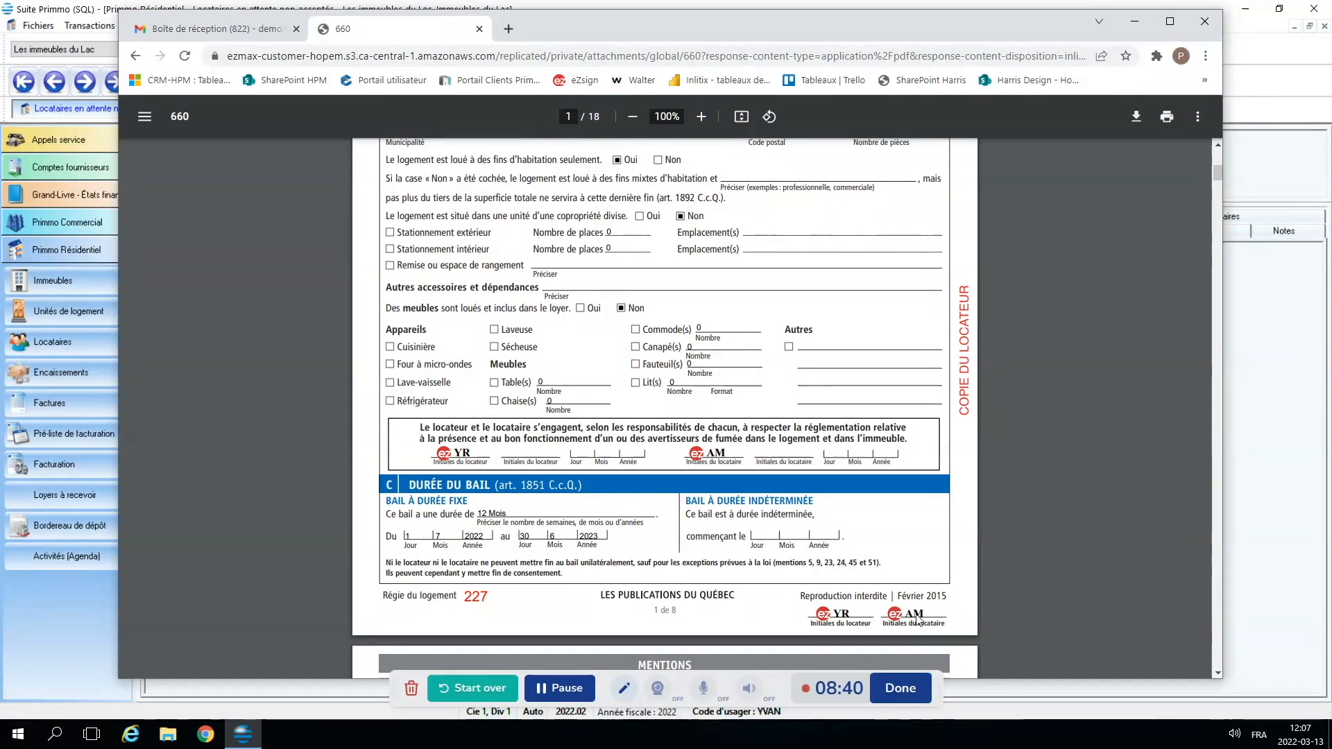
{"action": "left_click", "coordinate": [479, 29]}
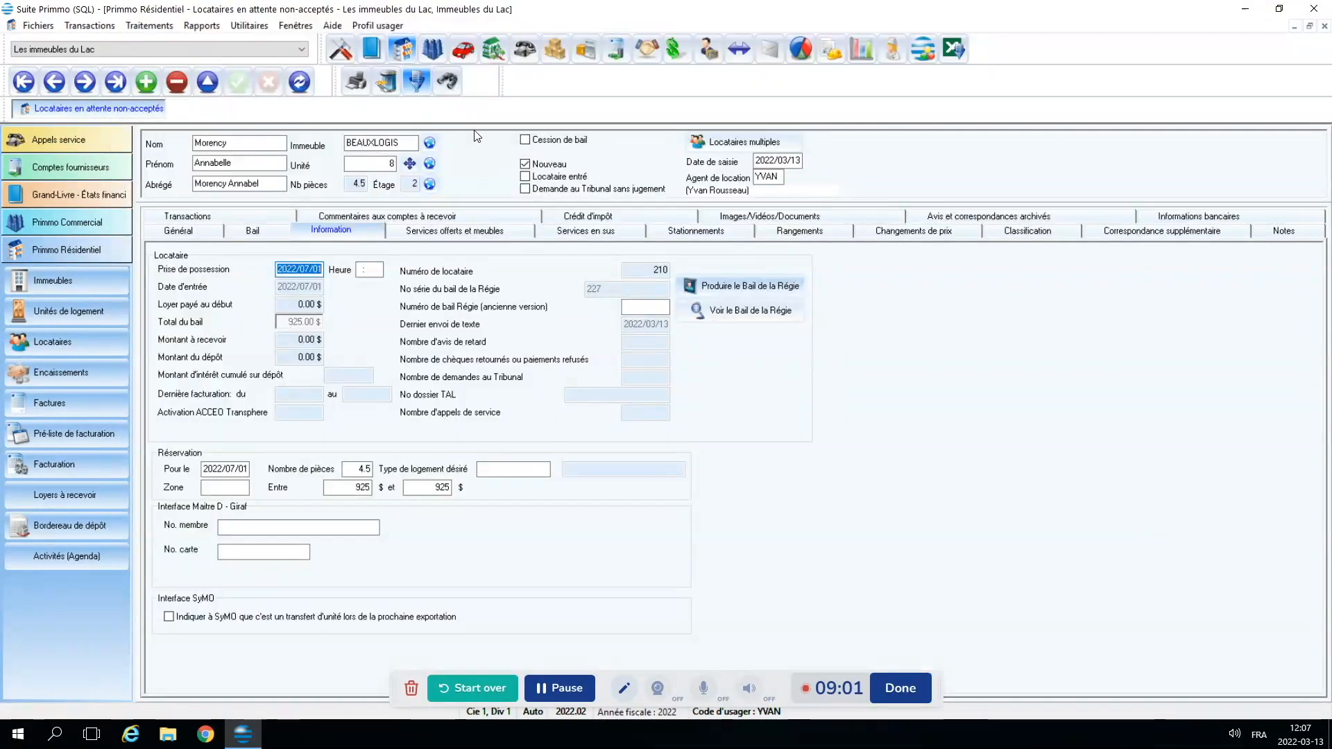
In Primmo, run the document extraction in Récupération des documents signés and close the retrieval window
{"action": "left_click", "coordinate": [254, 29]}
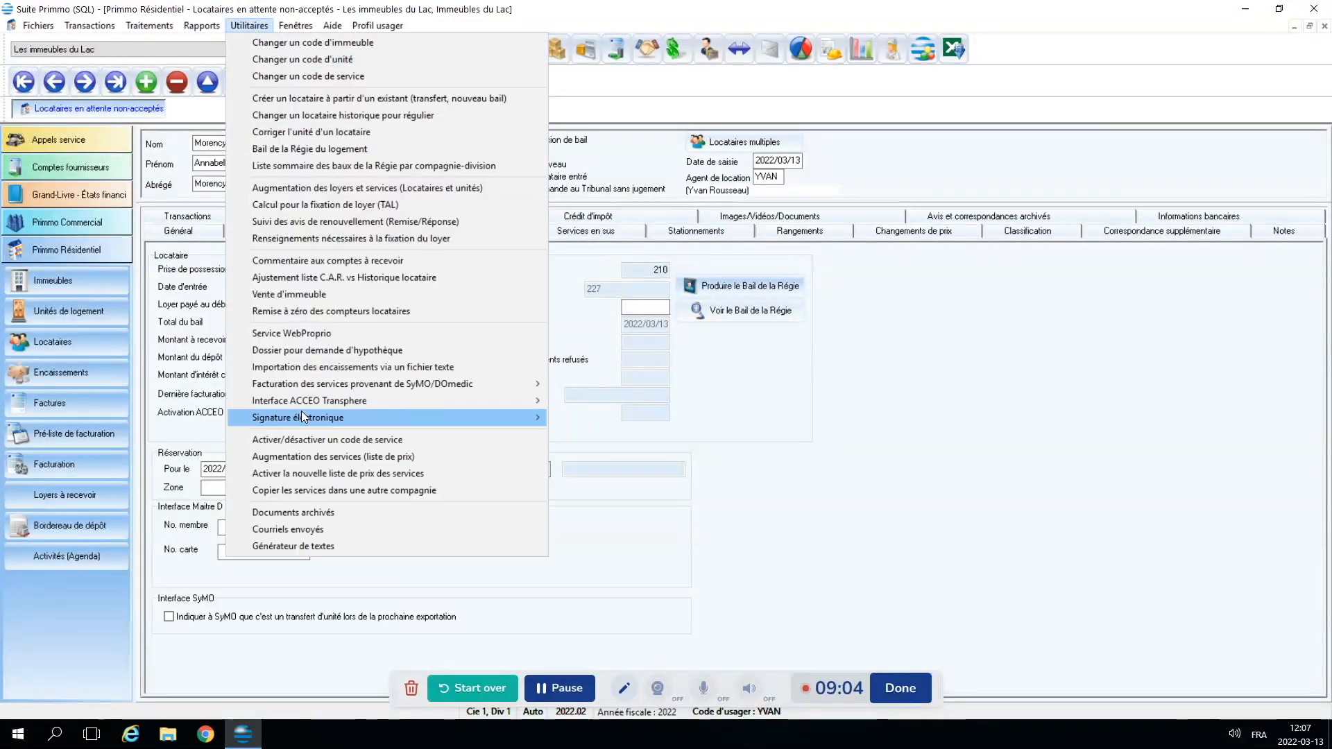
{"action": "mouse_move", "coordinate": [338, 420]}
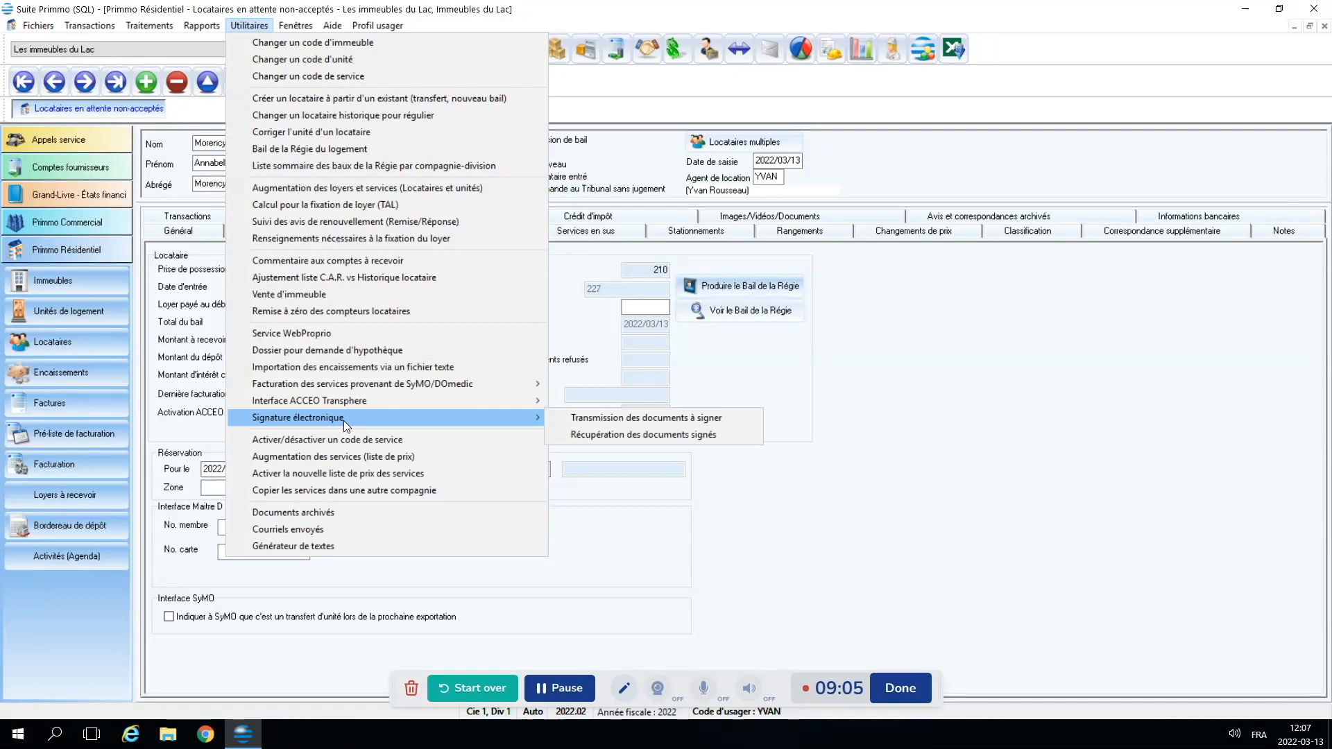
{"action": "left_click", "coordinate": [669, 433]}
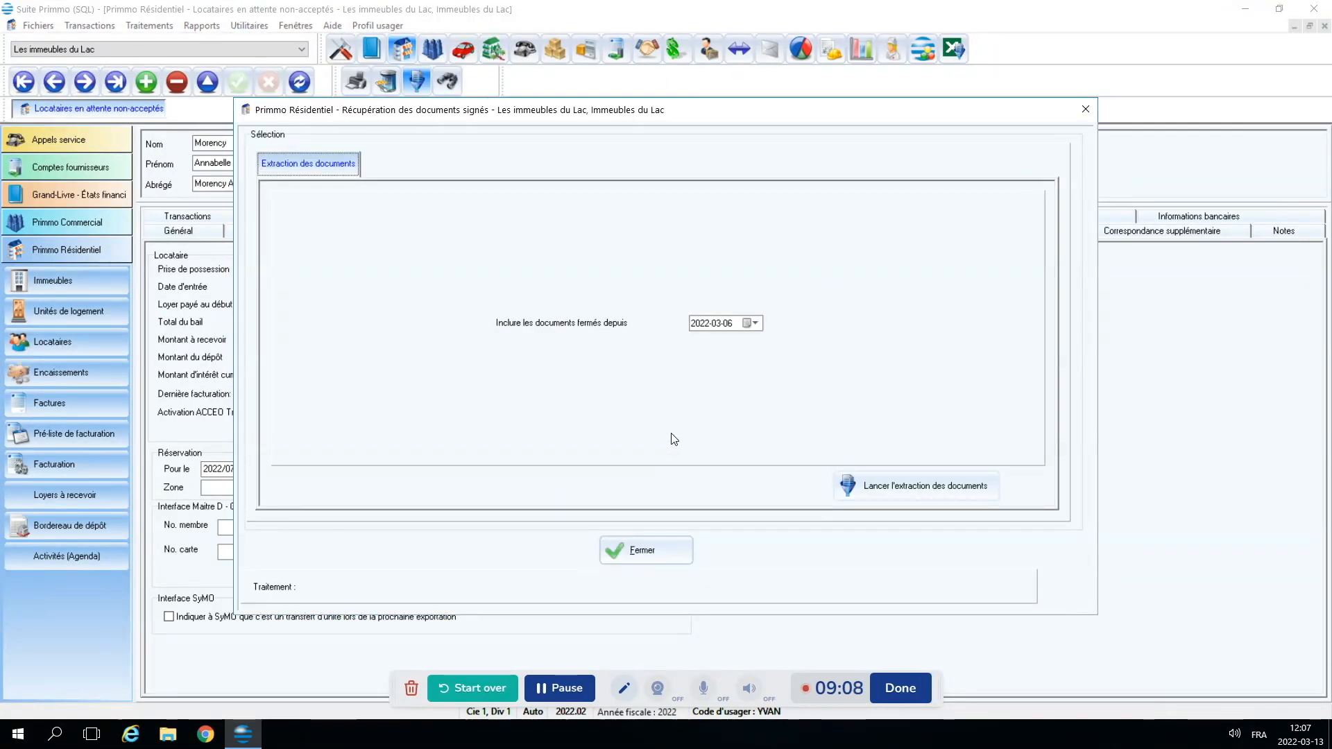
{"action": "left_click", "coordinate": [944, 494]}
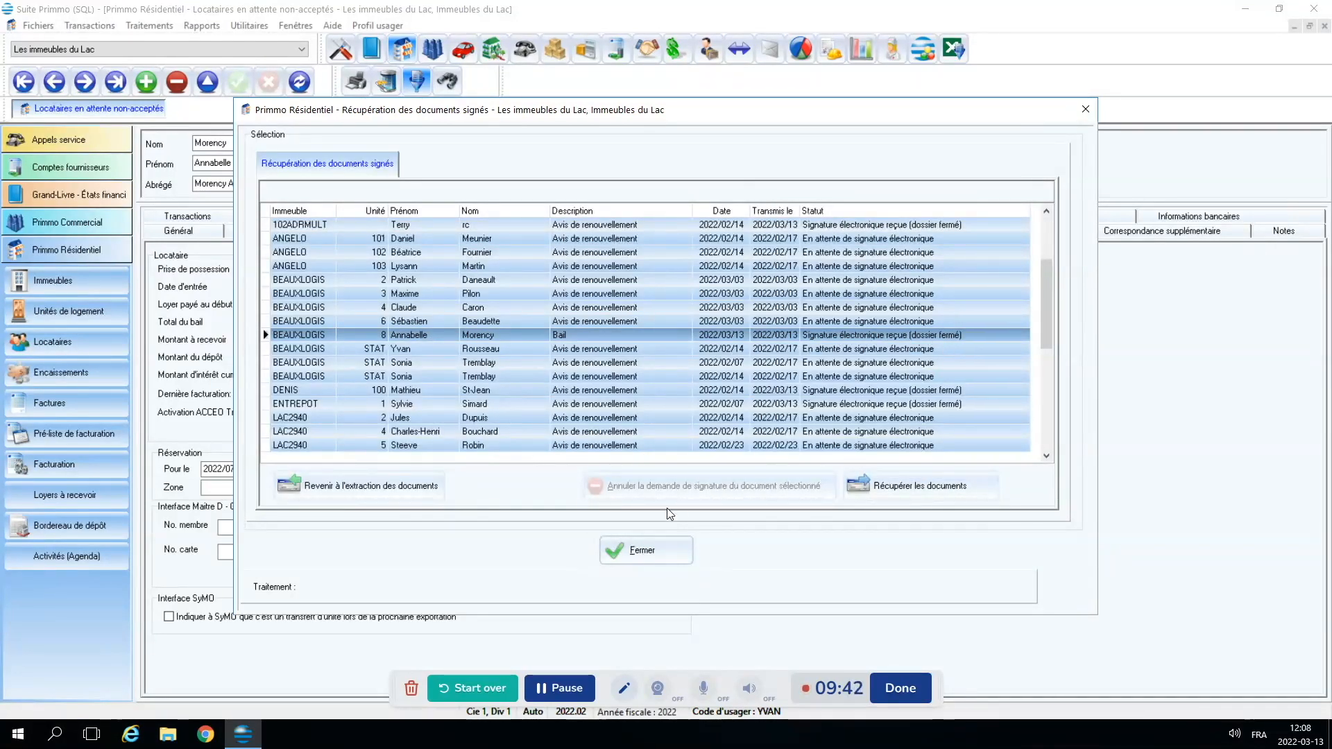
{"action": "left_click", "coordinate": [644, 552]}
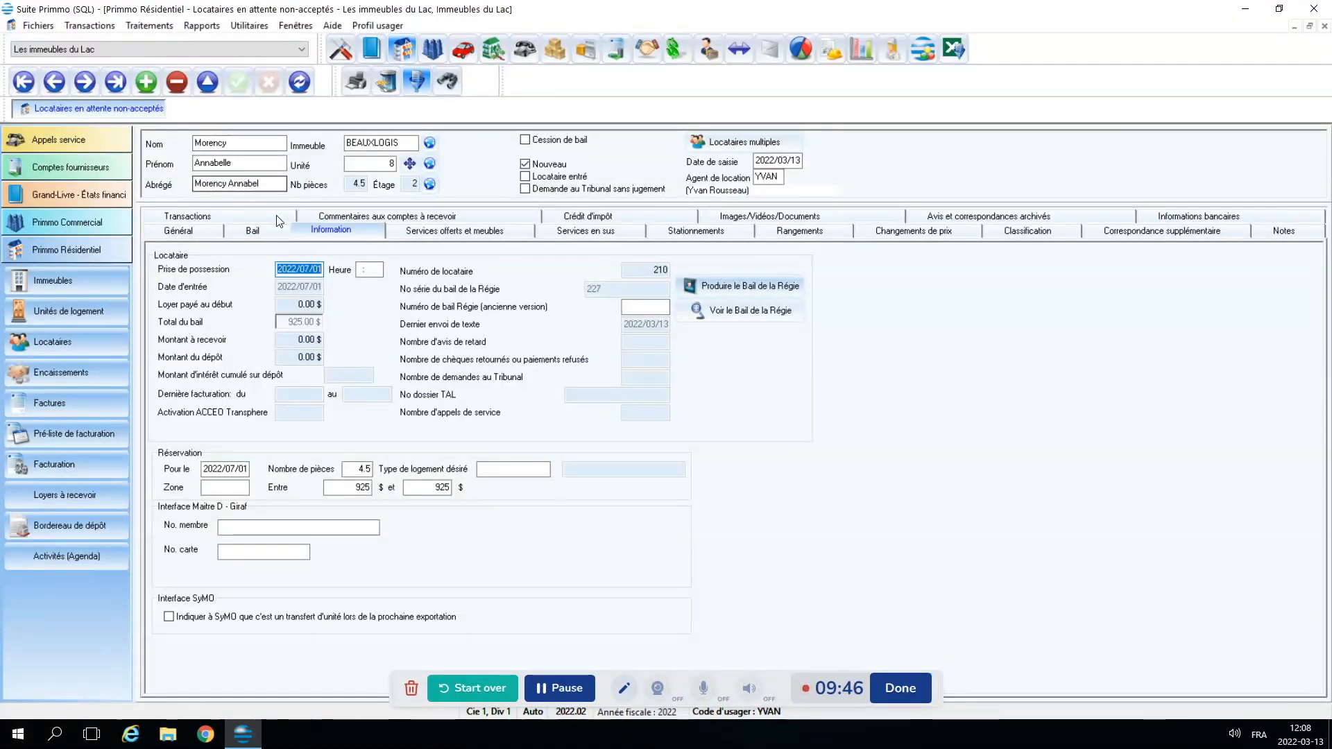
Open the Régie lease from the tenant record and examine its signed first page in an enlarged view
{"action": "left_click", "coordinate": [741, 317]}
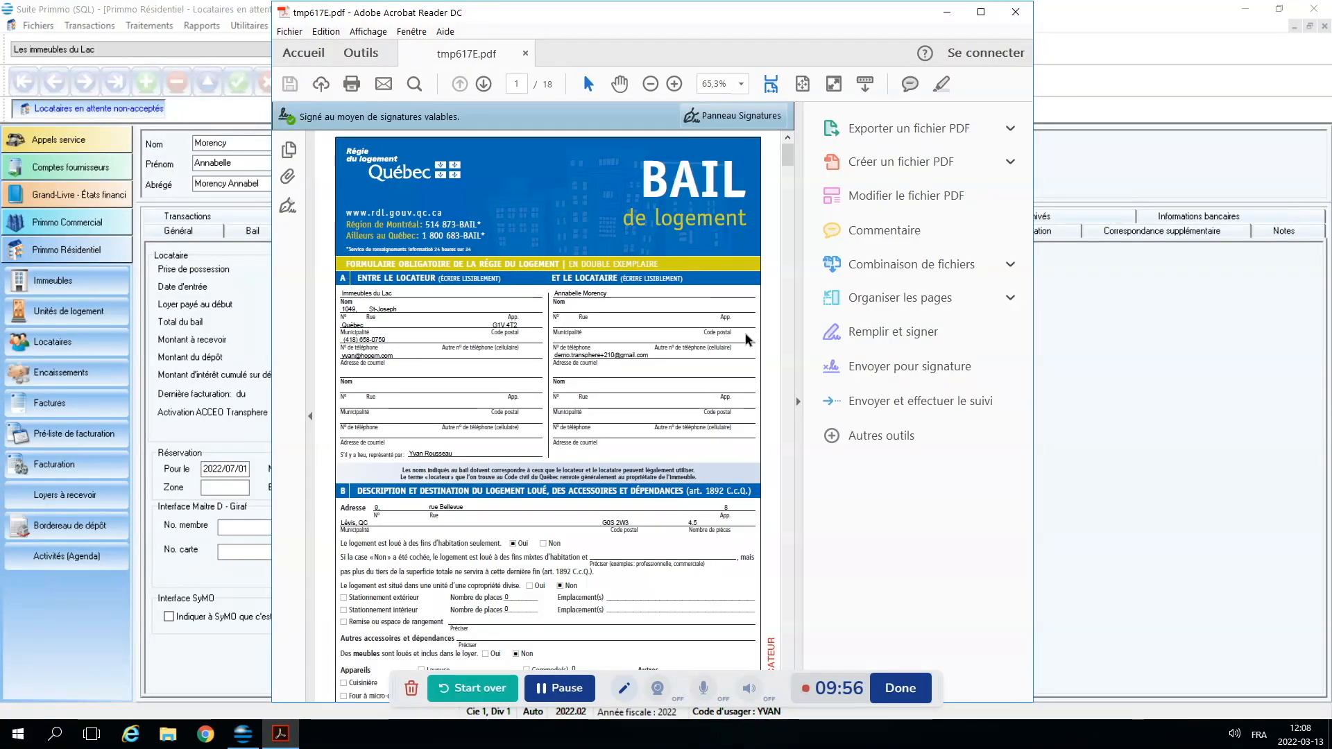
{"action": "scroll", "coordinate": [781, 481], "scroll_direction": "down", "scroll_amount": 5}
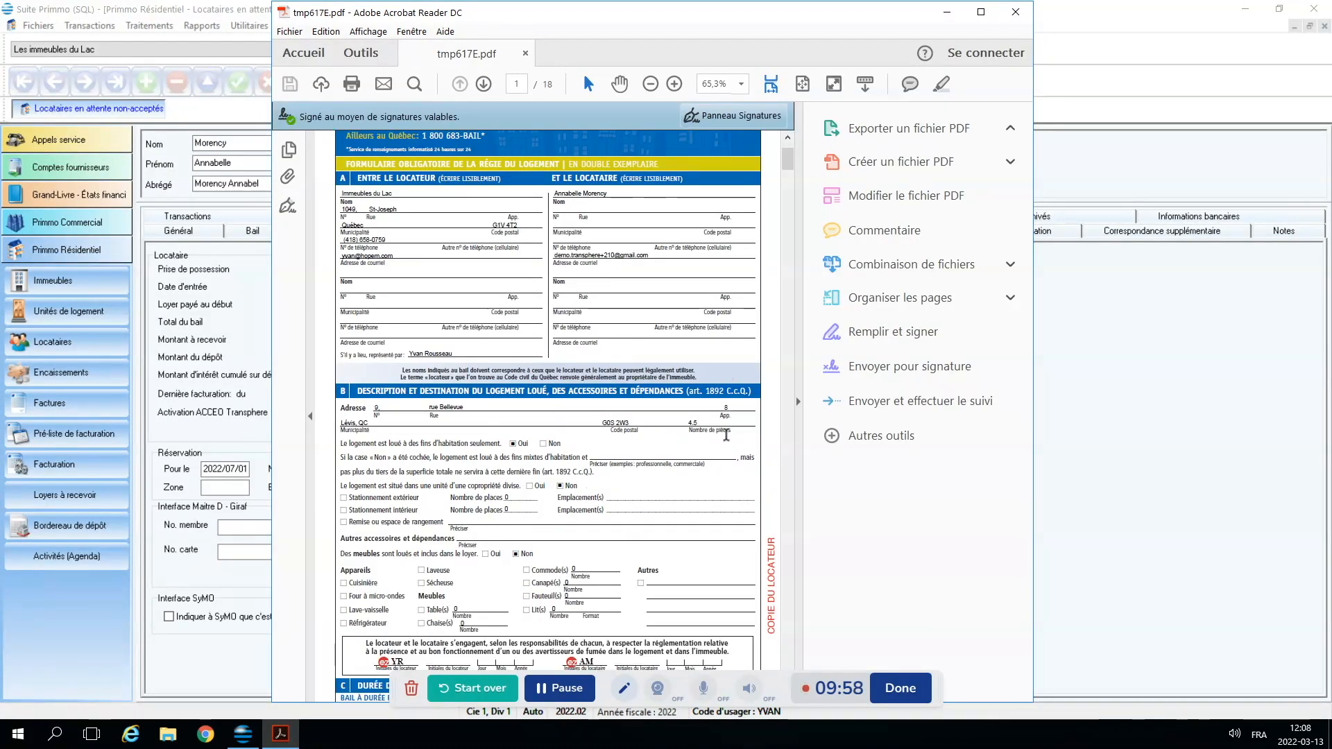
{"action": "left_click", "coordinate": [797, 404]}
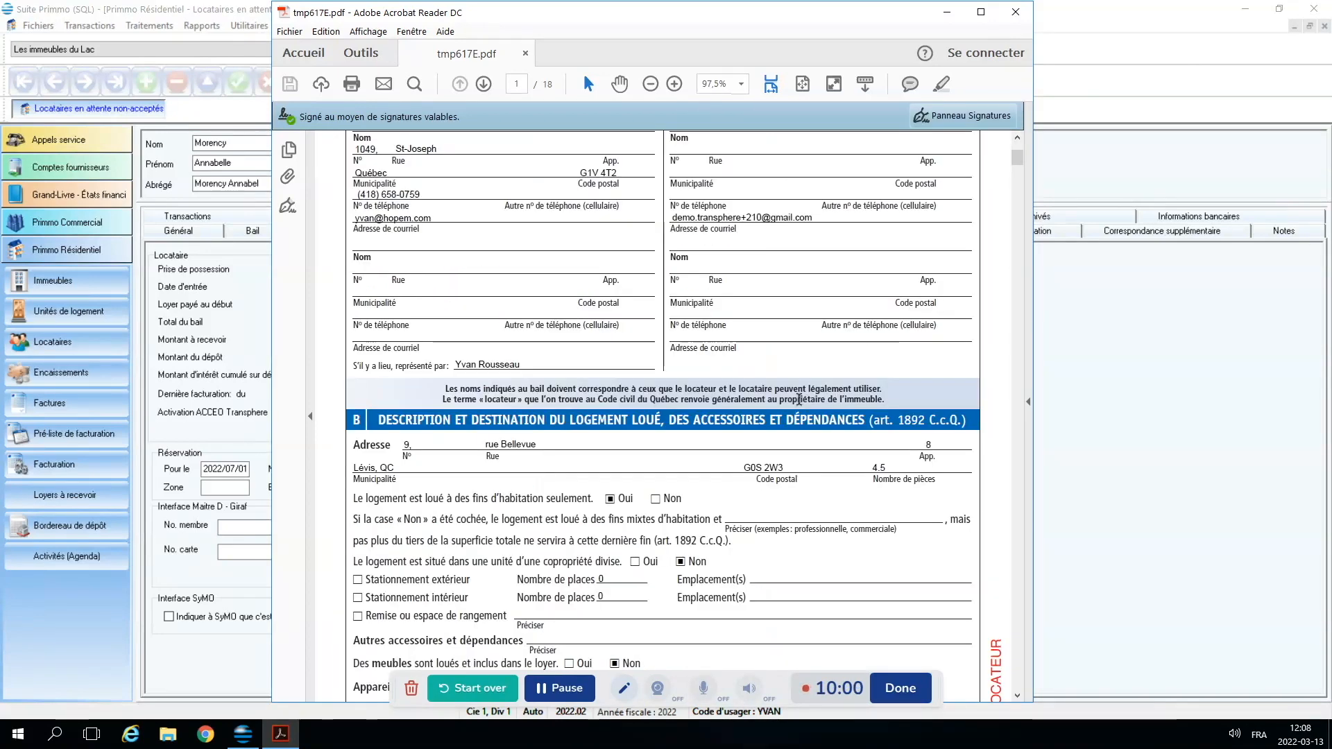
Return to Primmo and open the Avis de renouvellement report
{"action": "left_click", "coordinate": [222, 28]}
{"action": "left_click", "coordinate": [205, 28]}
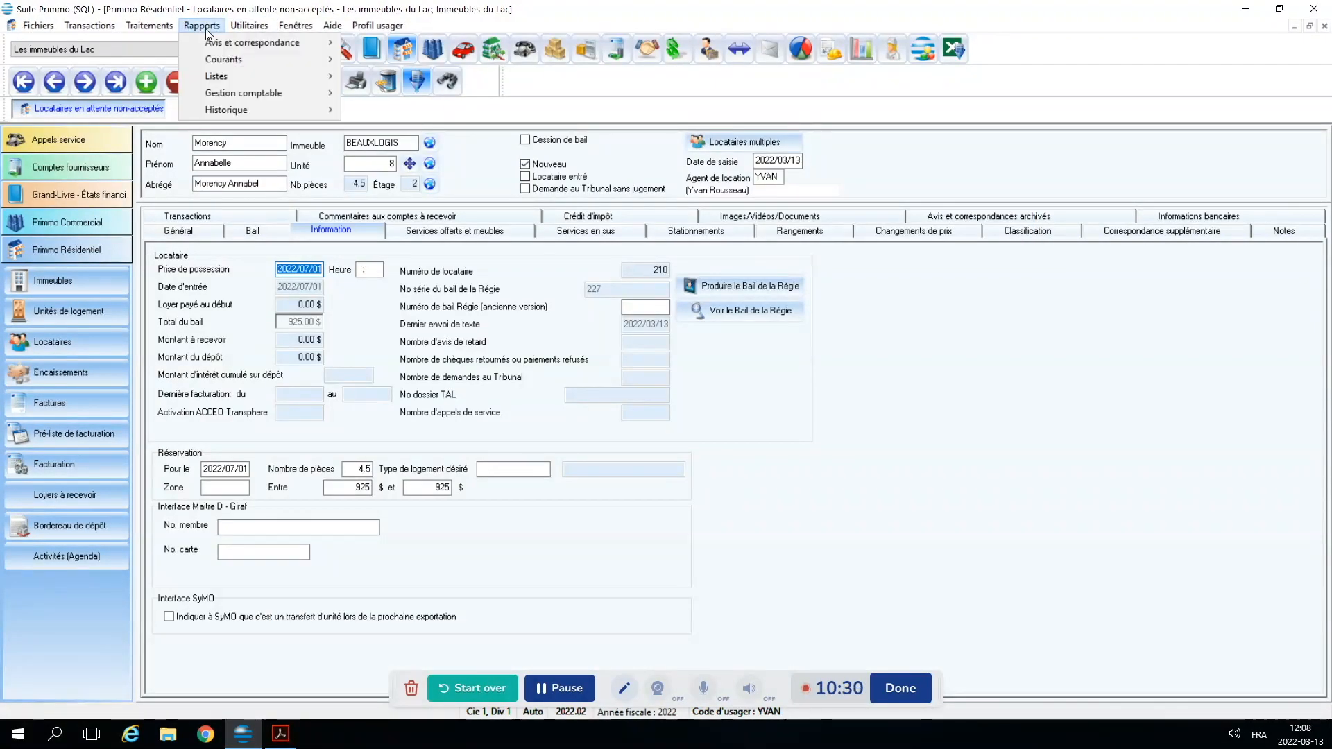
{"action": "mouse_move", "coordinate": [234, 44]}
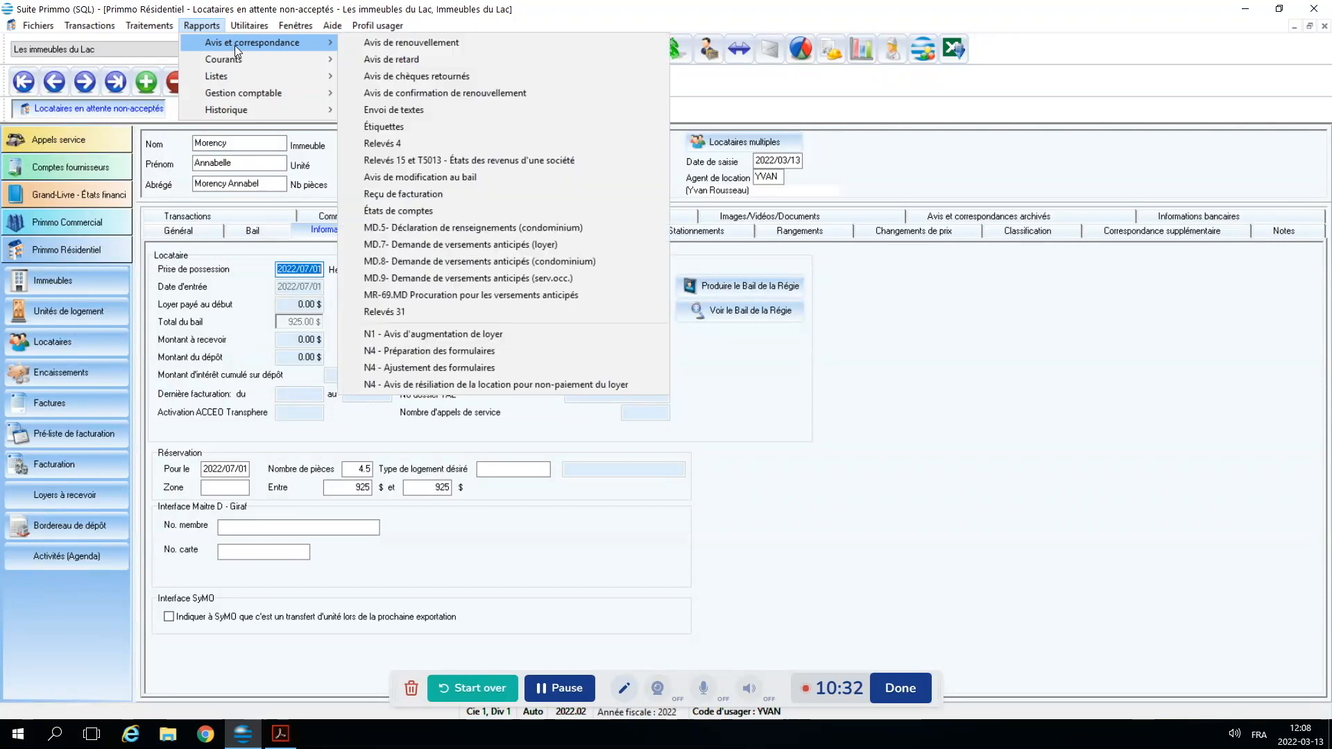
{"action": "left_click", "coordinate": [452, 43]}
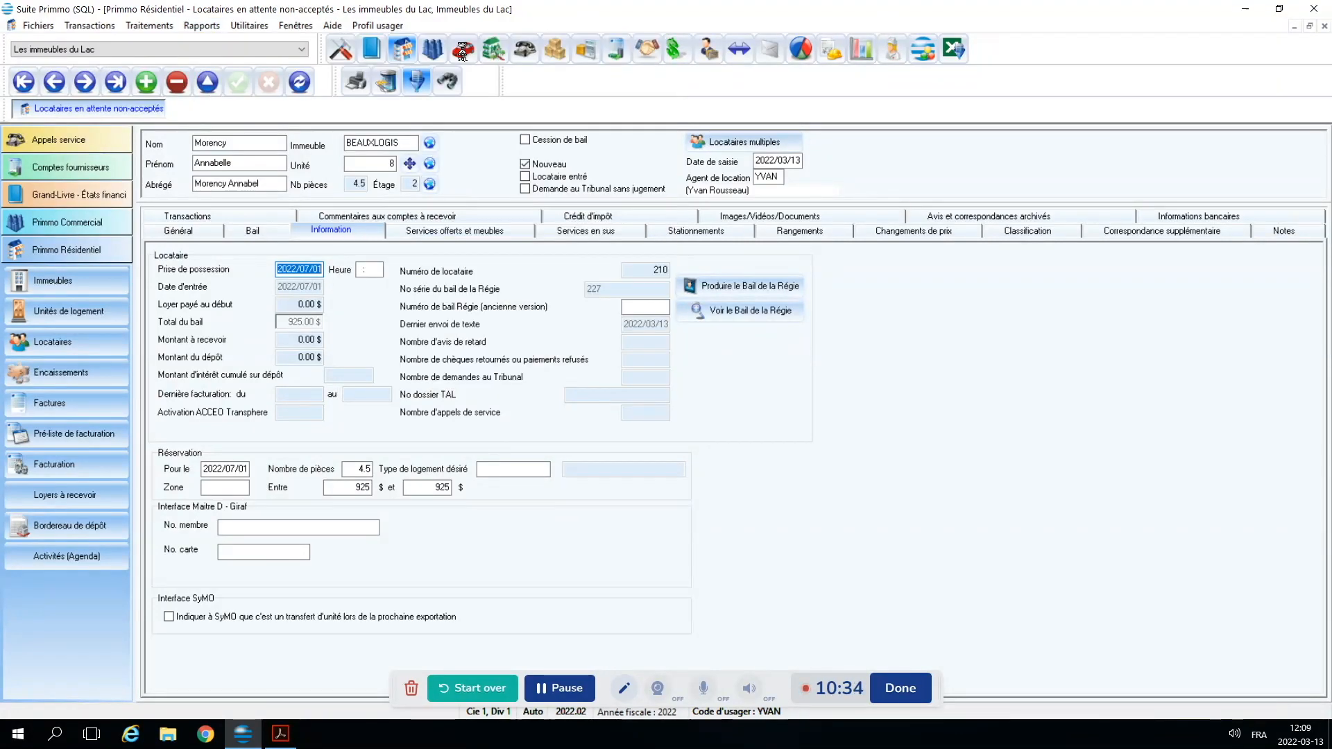
Set the renewal notice's signature to Électronique with the landlord's representative as signatory, and cancel the notice
{"action": "left_click", "coordinate": [568, 516]}
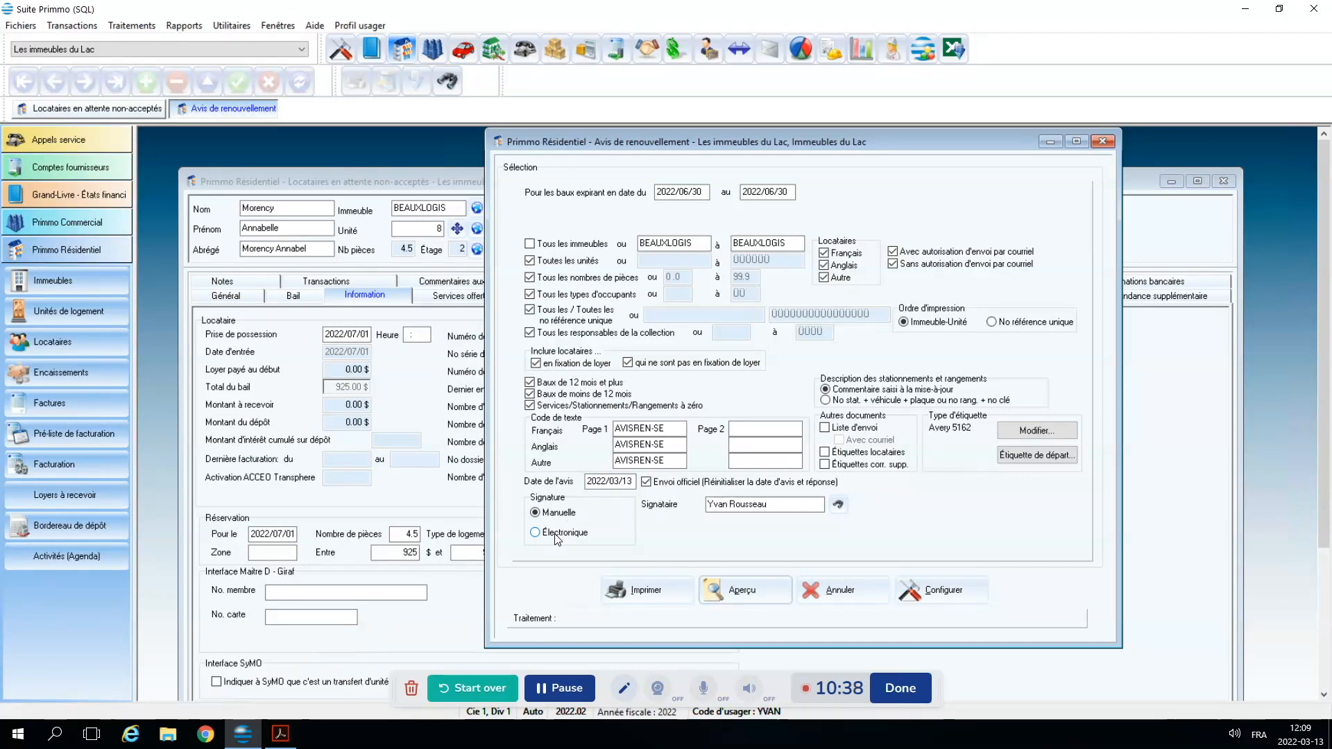
{"action": "left_click", "coordinate": [557, 536]}
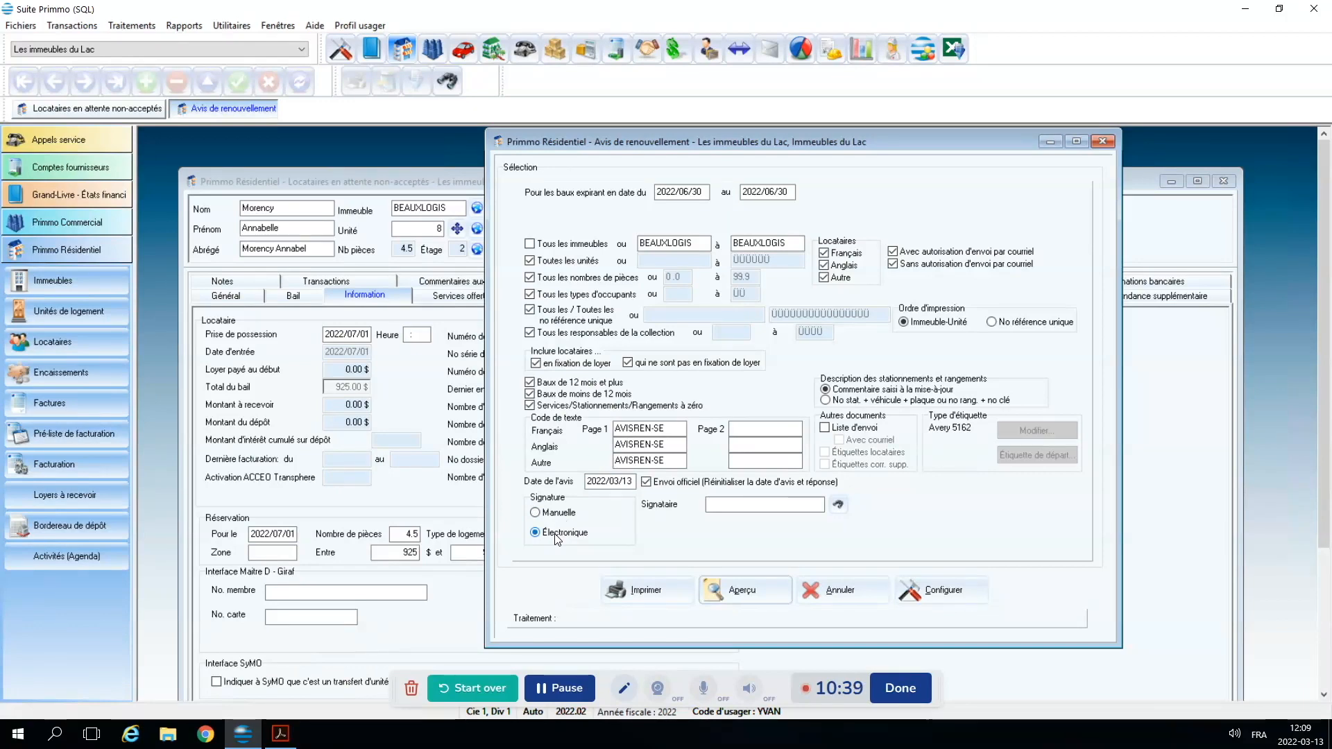
{"action": "left_click", "coordinate": [838, 504]}
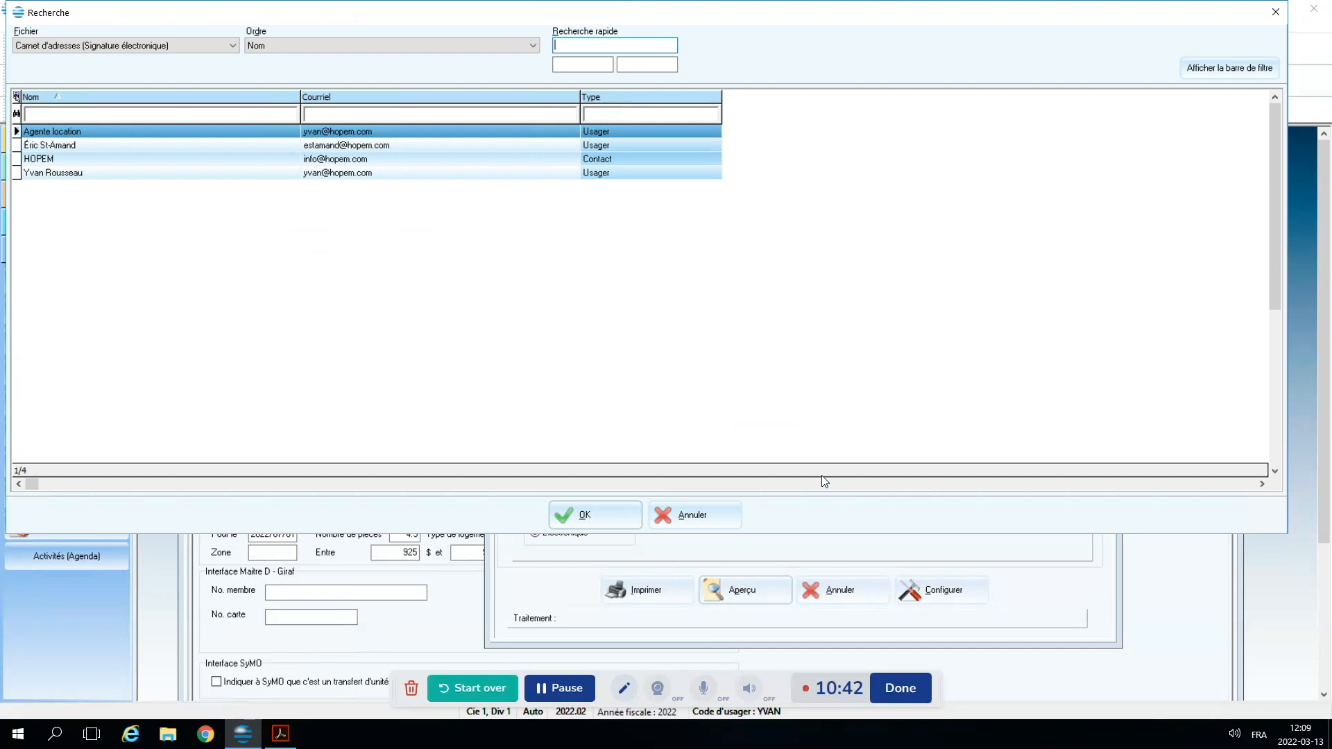
{"action": "left_click", "coordinate": [89, 178]}
{"action": "left_click", "coordinate": [598, 504]}
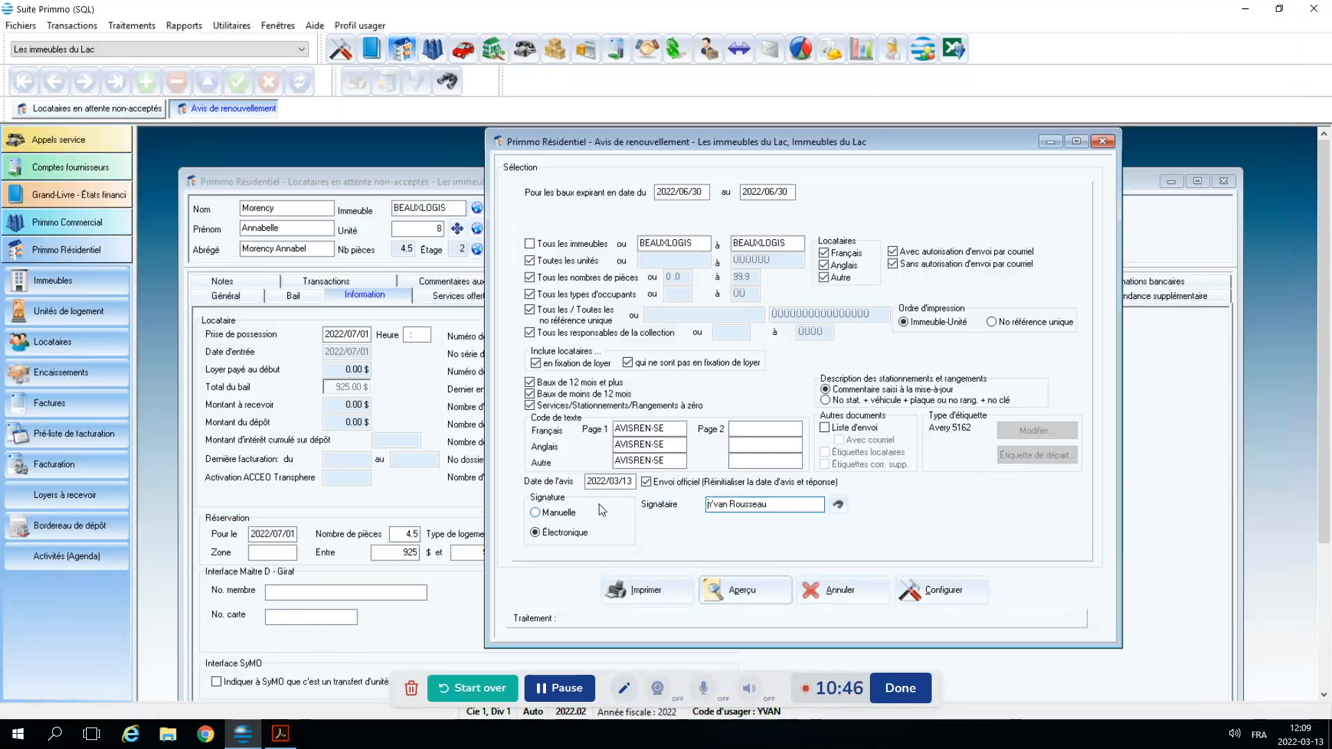
{"action": "left_click", "coordinate": [848, 591]}
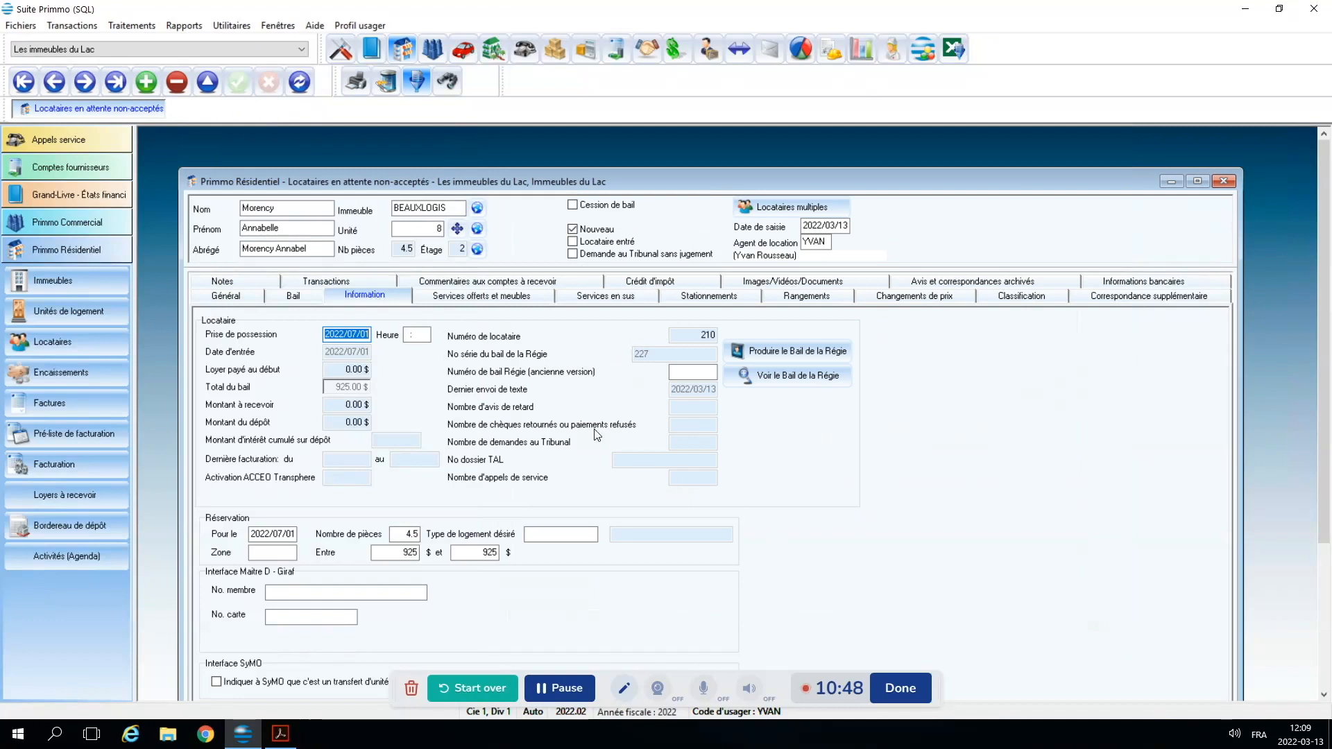
Open the Envoi de textes report, and load the ANN-ASSUR insurance annex in the Générateur de textes
{"action": "left_click", "coordinate": [184, 25]}
{"action": "mouse_move", "coordinate": [191, 41]}
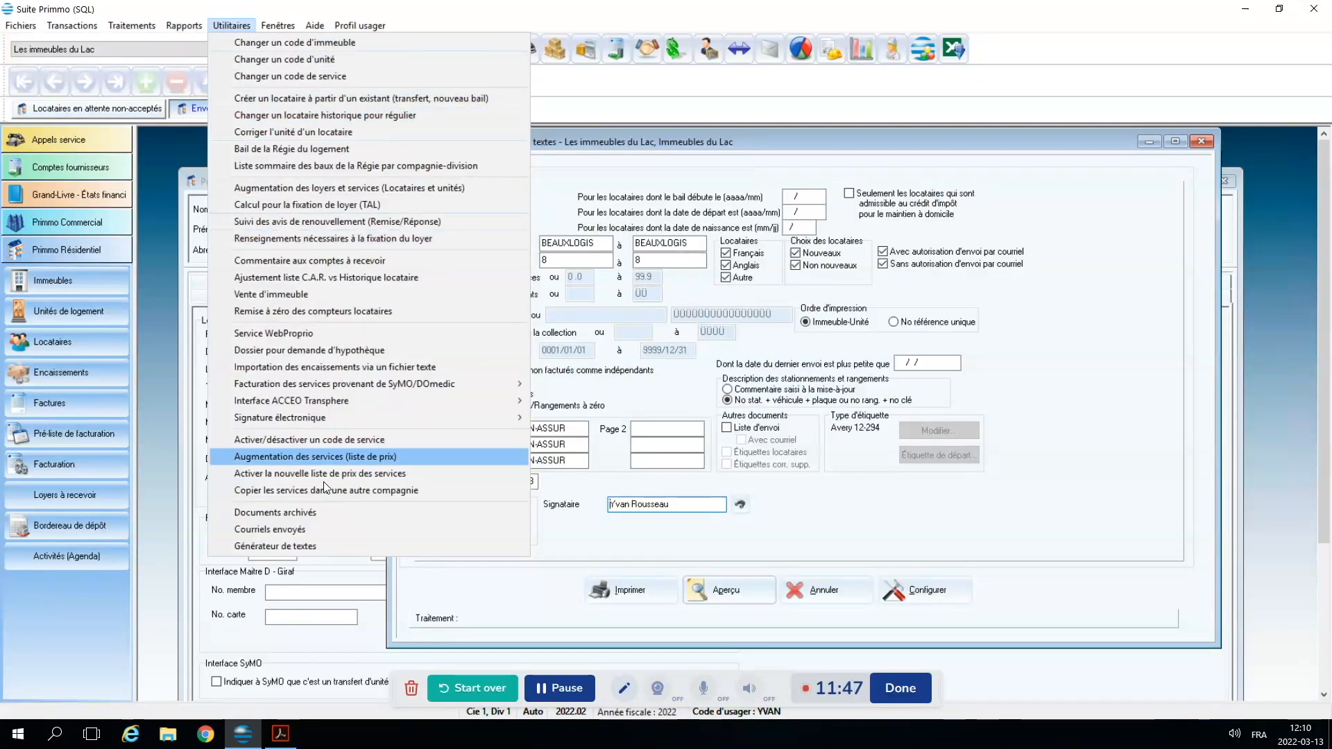
{"action": "left_click", "coordinate": [314, 544]}
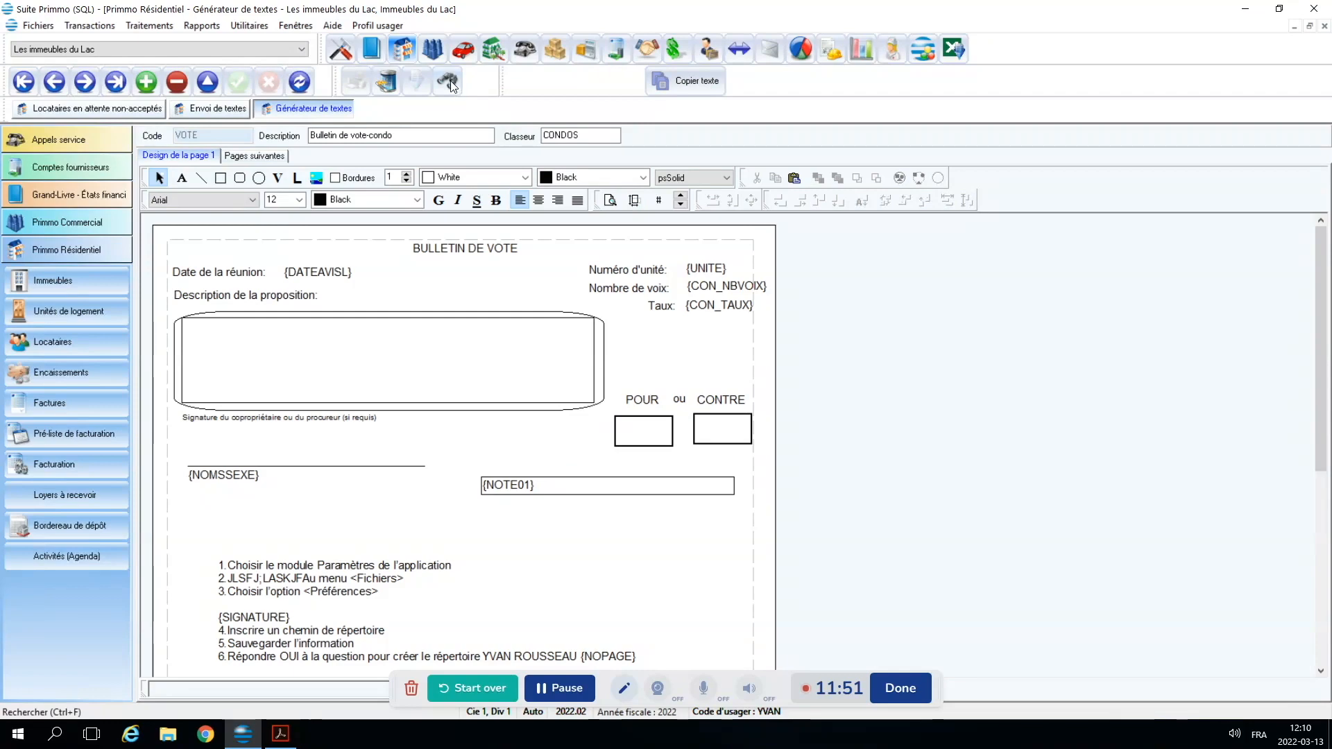
{"action": "left_click", "coordinate": [450, 82]}
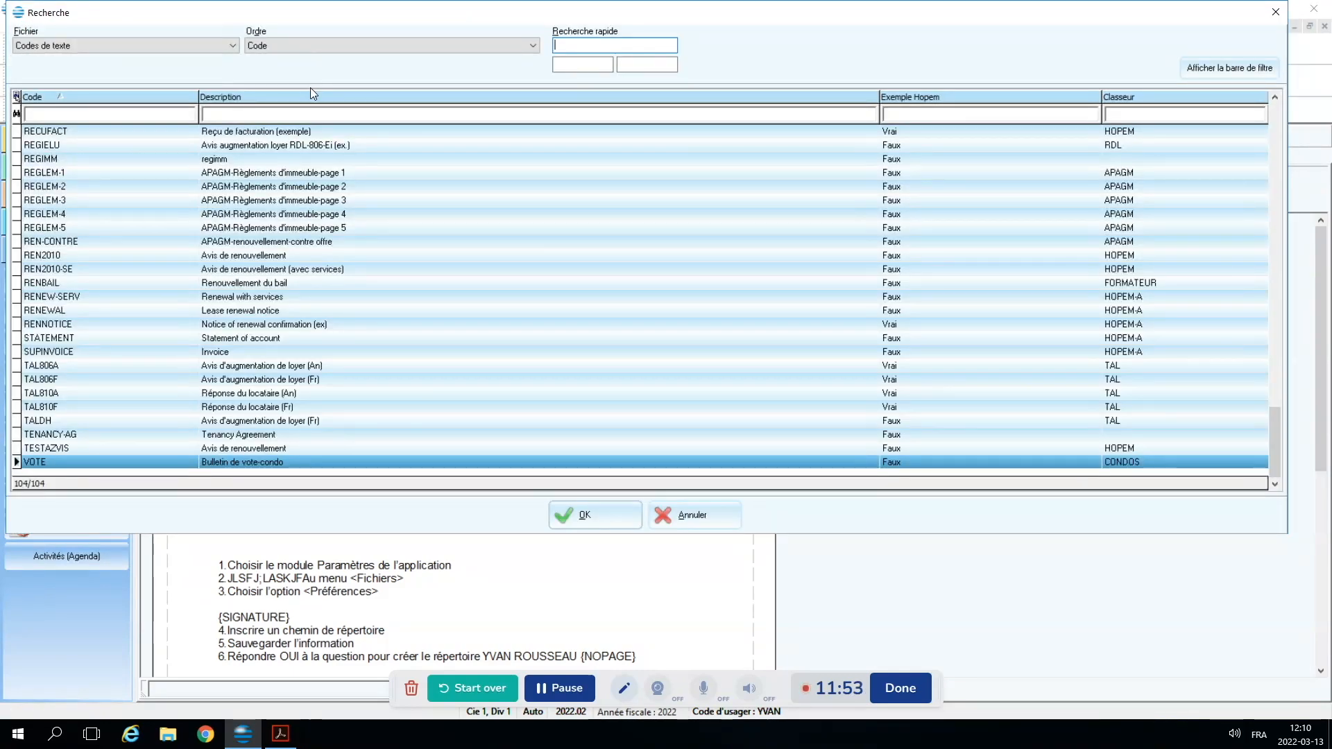
{"action": "type", "text": "ann-a"}
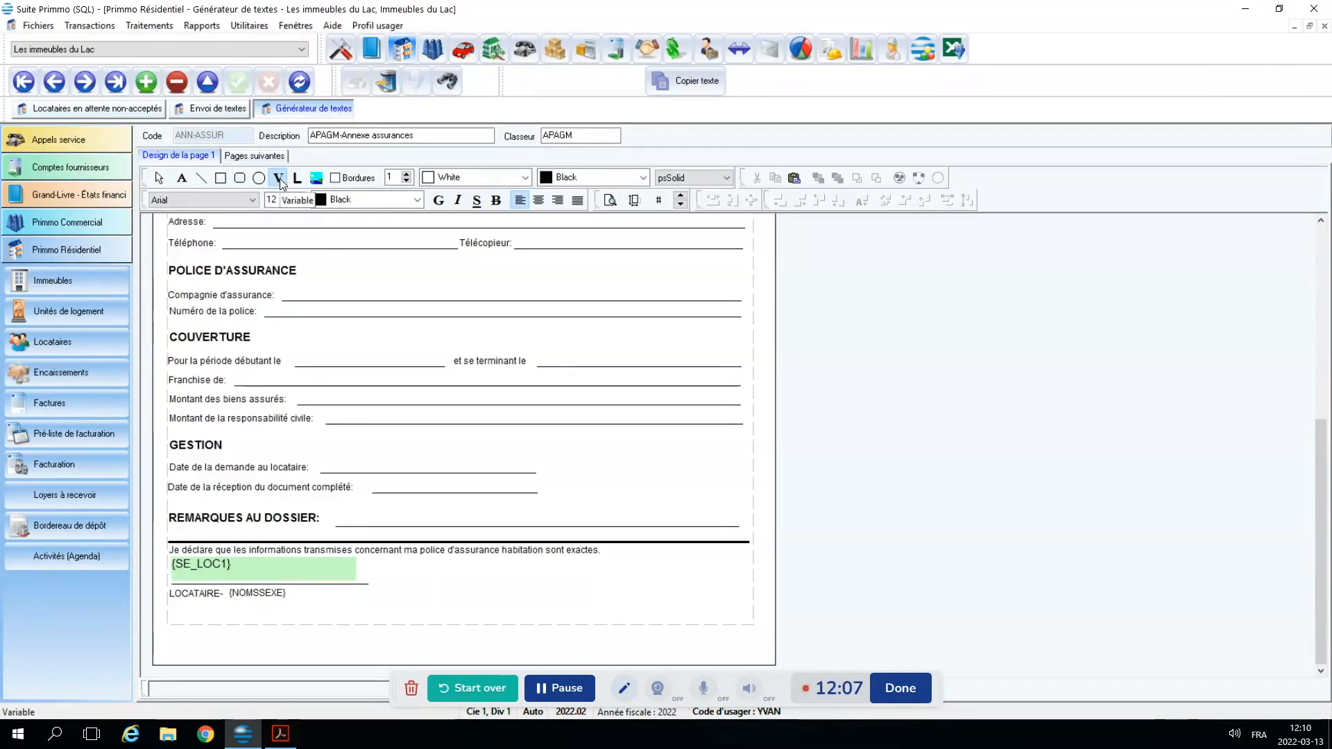
Draw a variable field beside the tenant signature and examine the electronic signature variables for the landlord, tenants 1 to 4 and endorser 1
{"action": "left_click", "coordinate": [280, 179]}
{"action": "left_click_drag", "start_coordinate": [523, 558], "coordinate": [697, 575]}
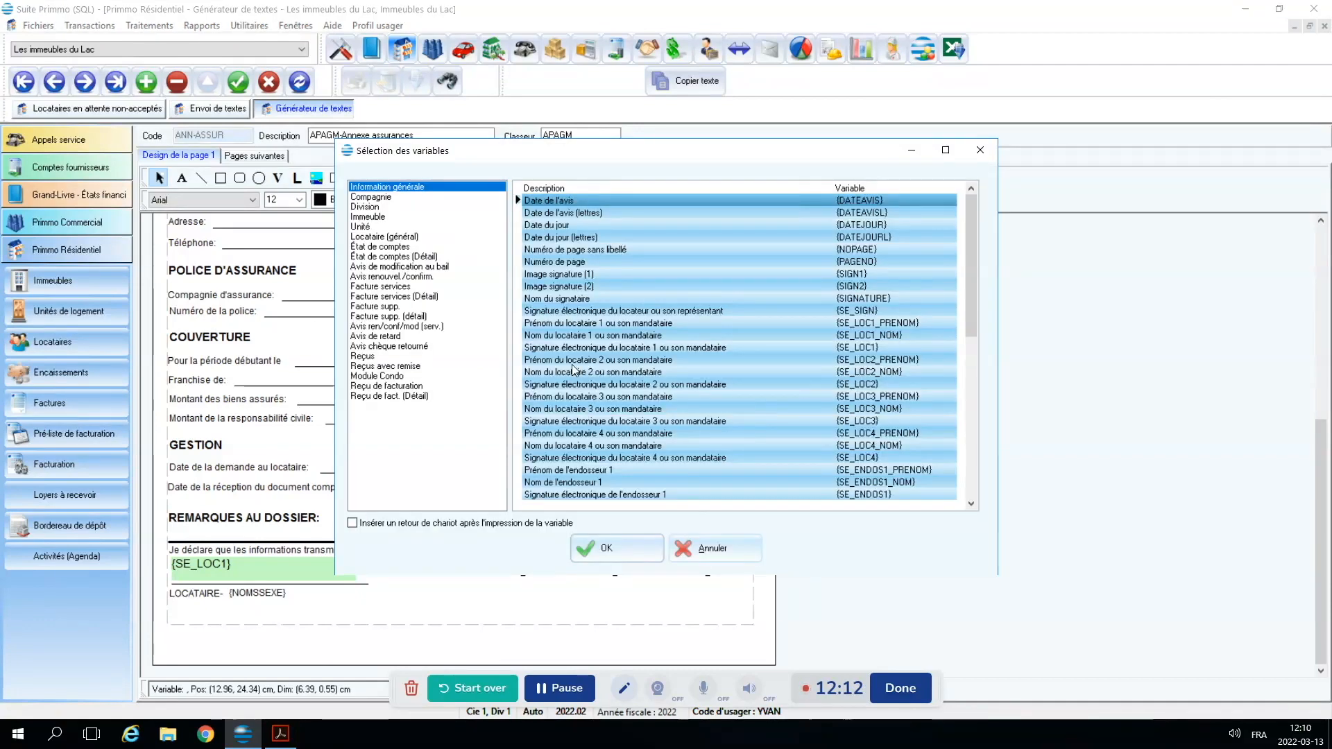
{"action": "left_click", "coordinate": [566, 311]}
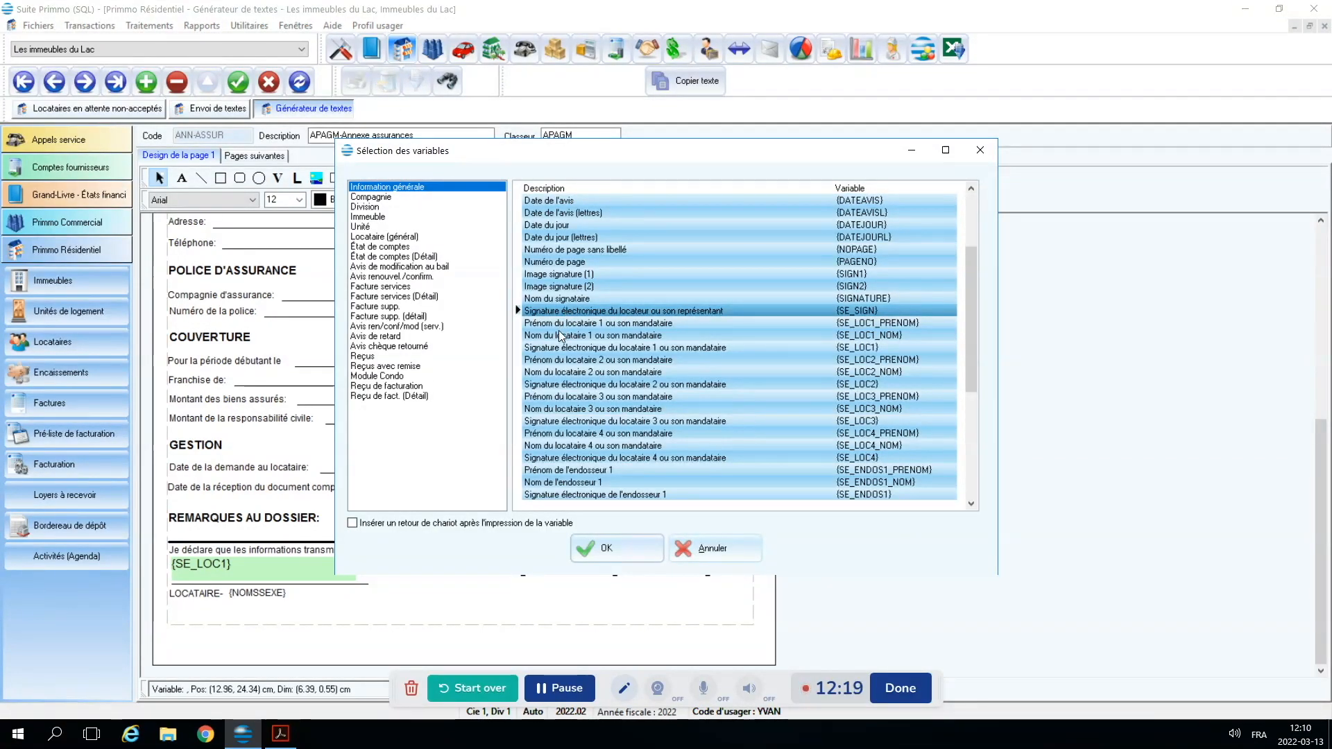
{"action": "left_click", "coordinate": [558, 348]}
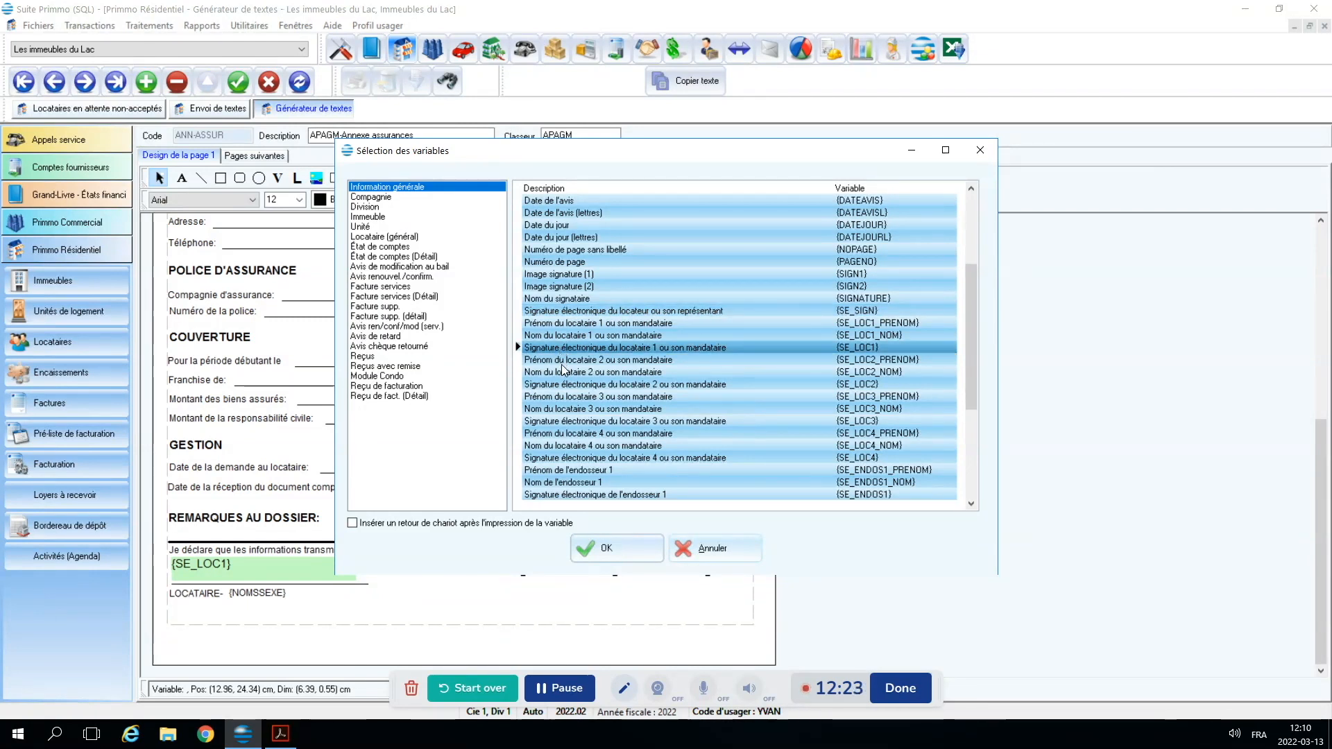
{"action": "left_click", "coordinate": [562, 386]}
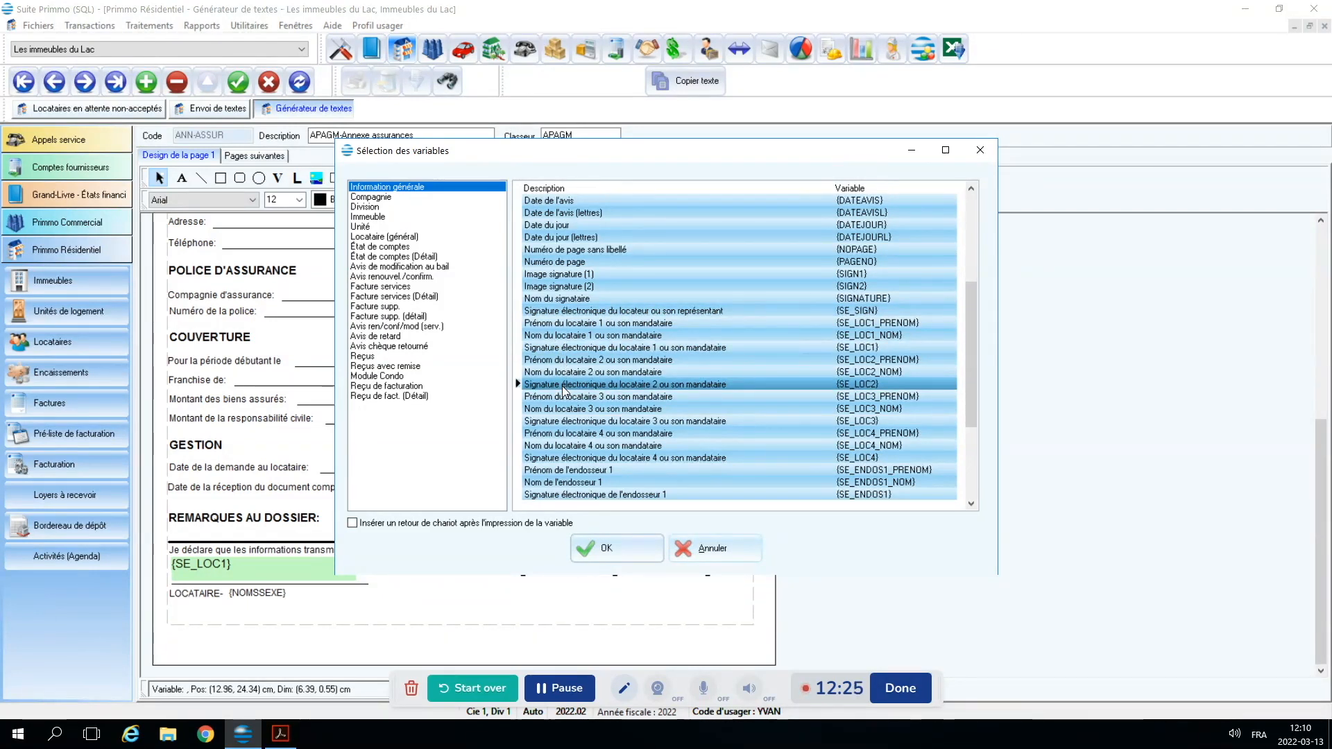
{"action": "left_click", "coordinate": [569, 422]}
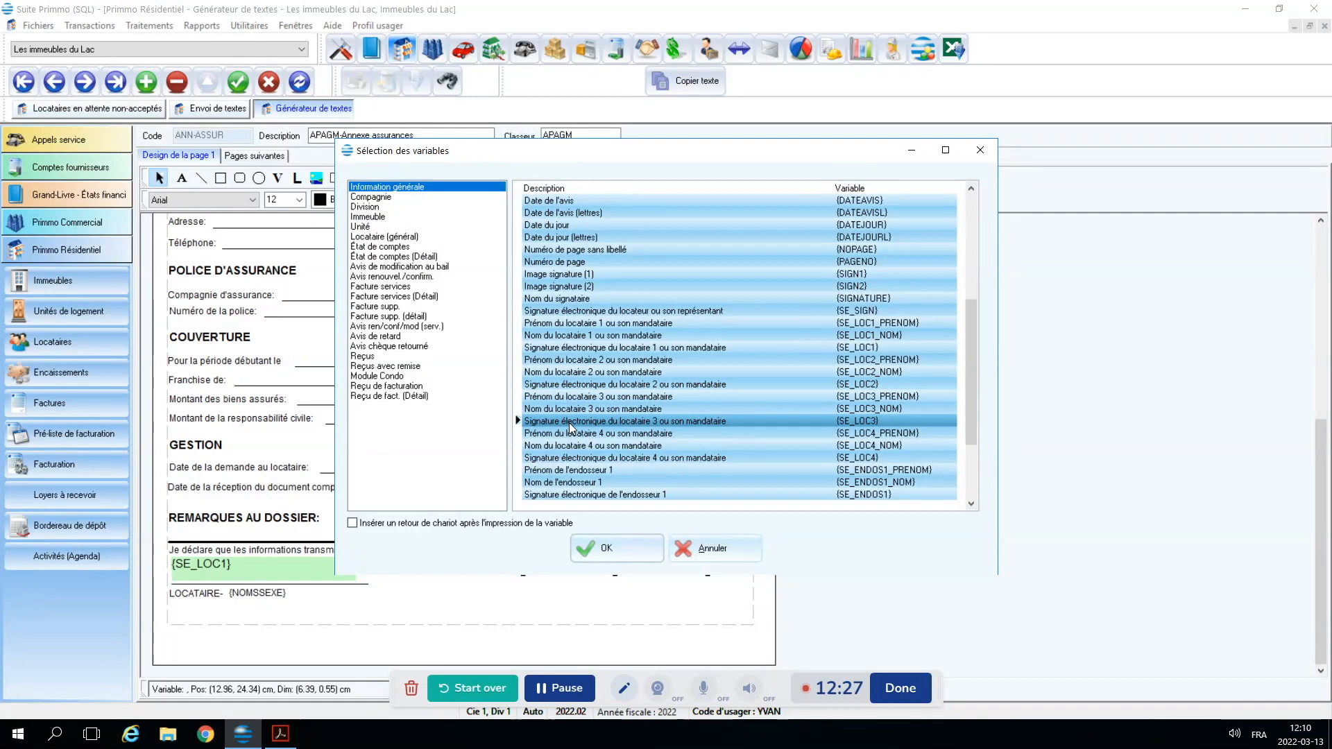
{"action": "left_click", "coordinate": [568, 457]}
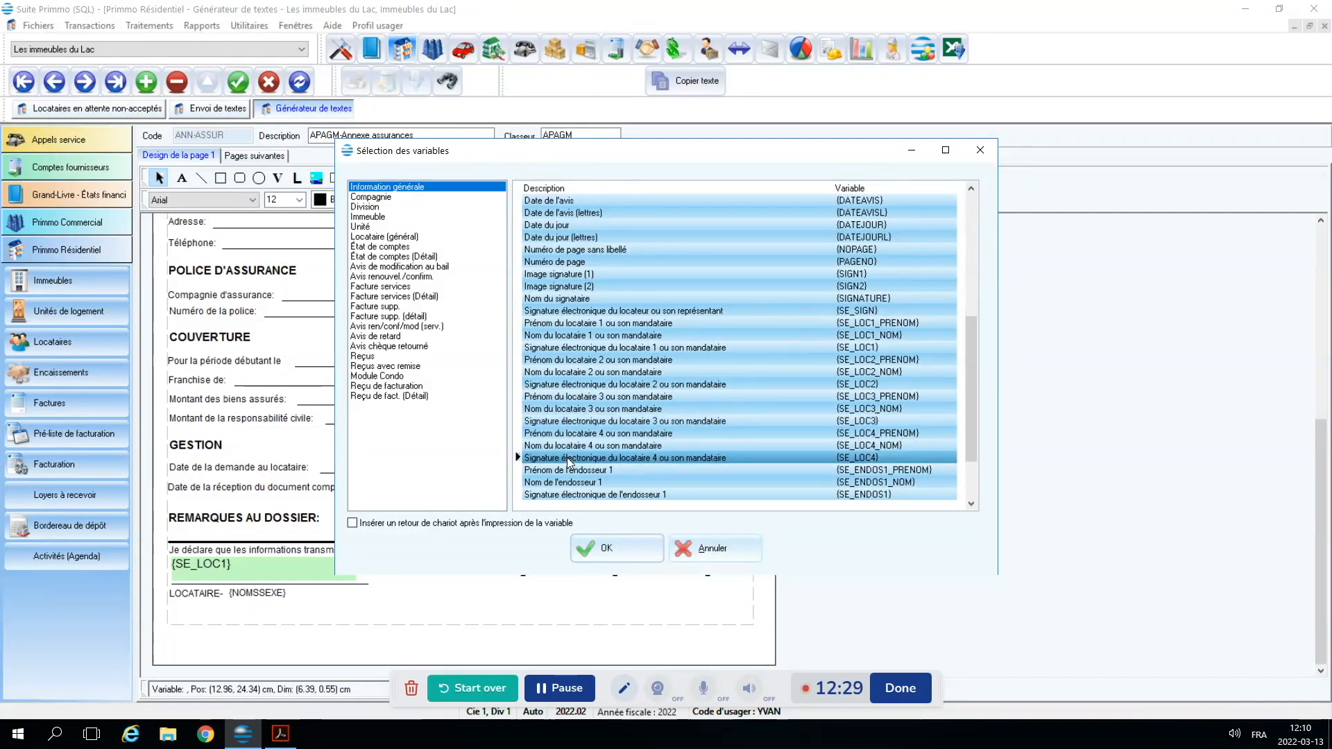
{"action": "left_click", "coordinate": [578, 495]}
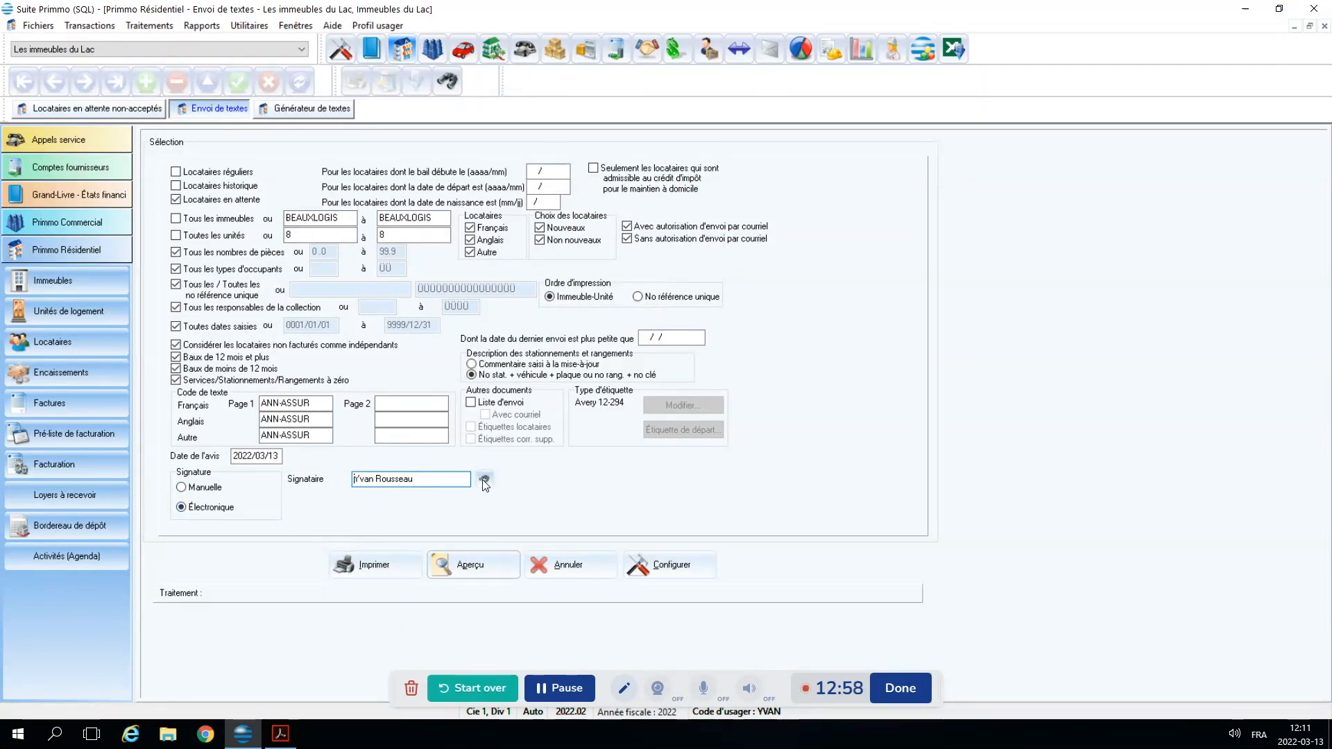
In Envoi de textes, preview the ANN-ASSUR annex for BEAUXLOGIS unit 8 with electronic signature and check it down to the signature line
{"action": "key", "text": "shift+End"}
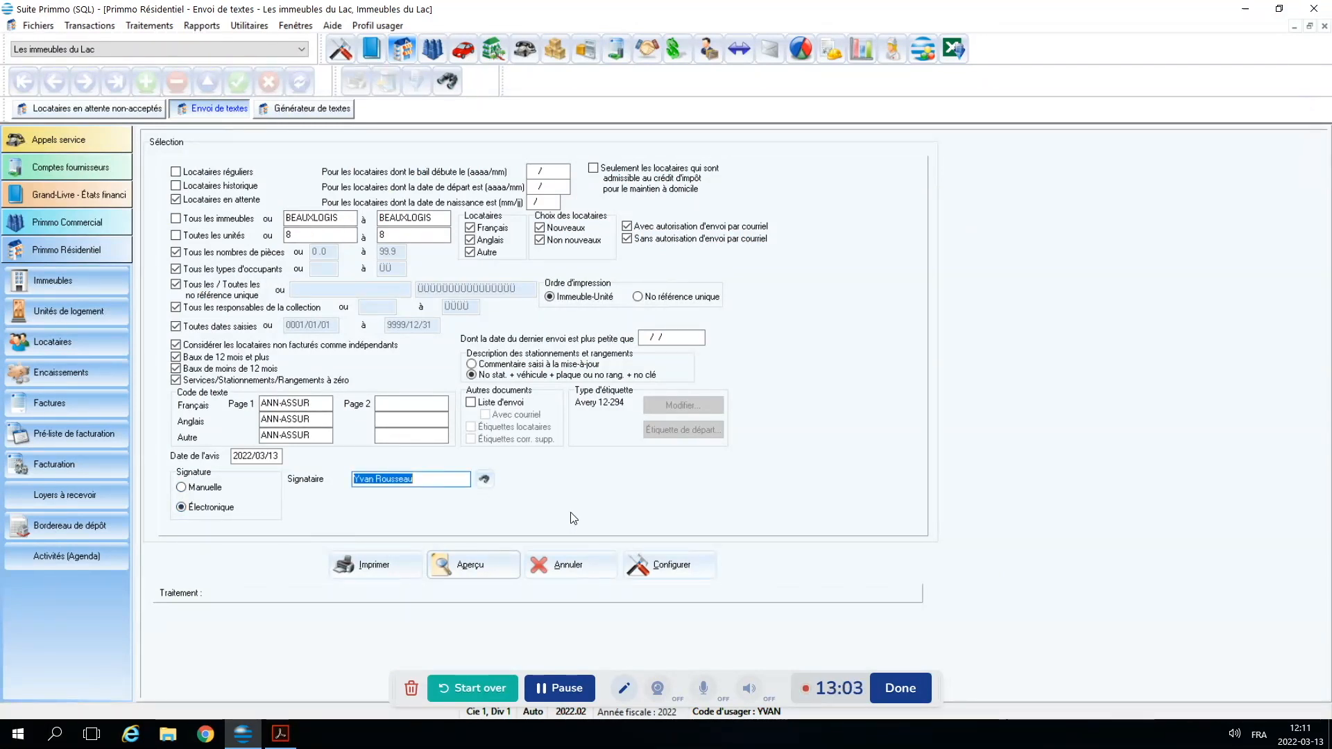
{"action": "left_click", "coordinate": [487, 562]}
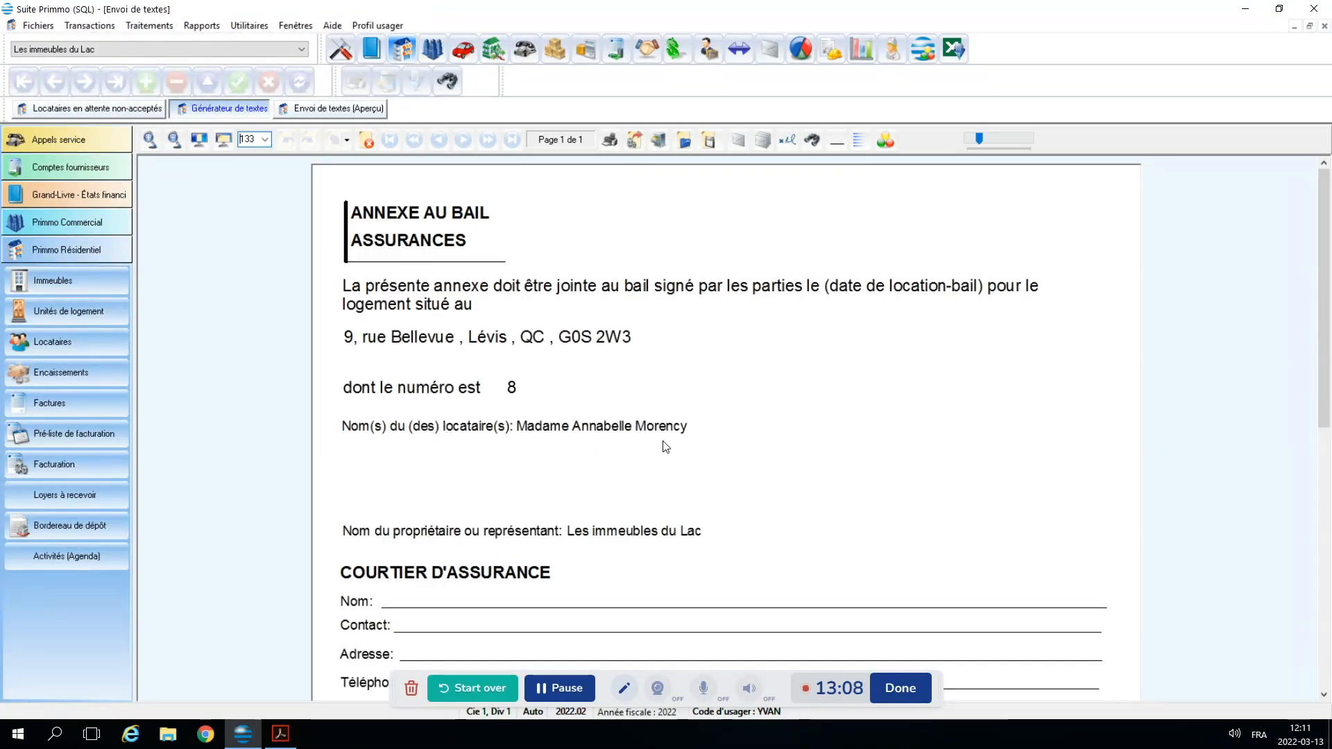
{"action": "scroll", "coordinate": [702, 447], "scroll_direction": "down", "scroll_amount": 10}
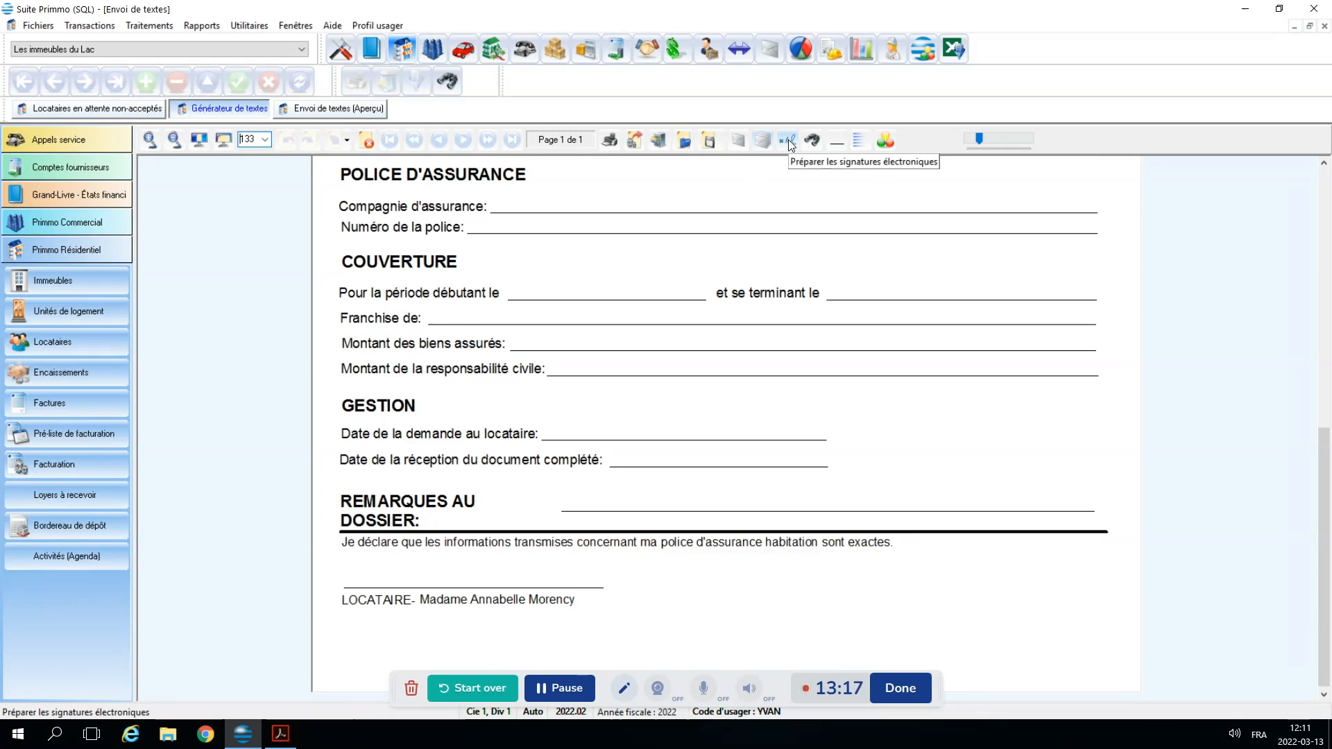
Prepare the previewed annex for electronic signature with the description "Annexe pour vos assurances"
{"action": "left_click", "coordinate": [788, 139]}
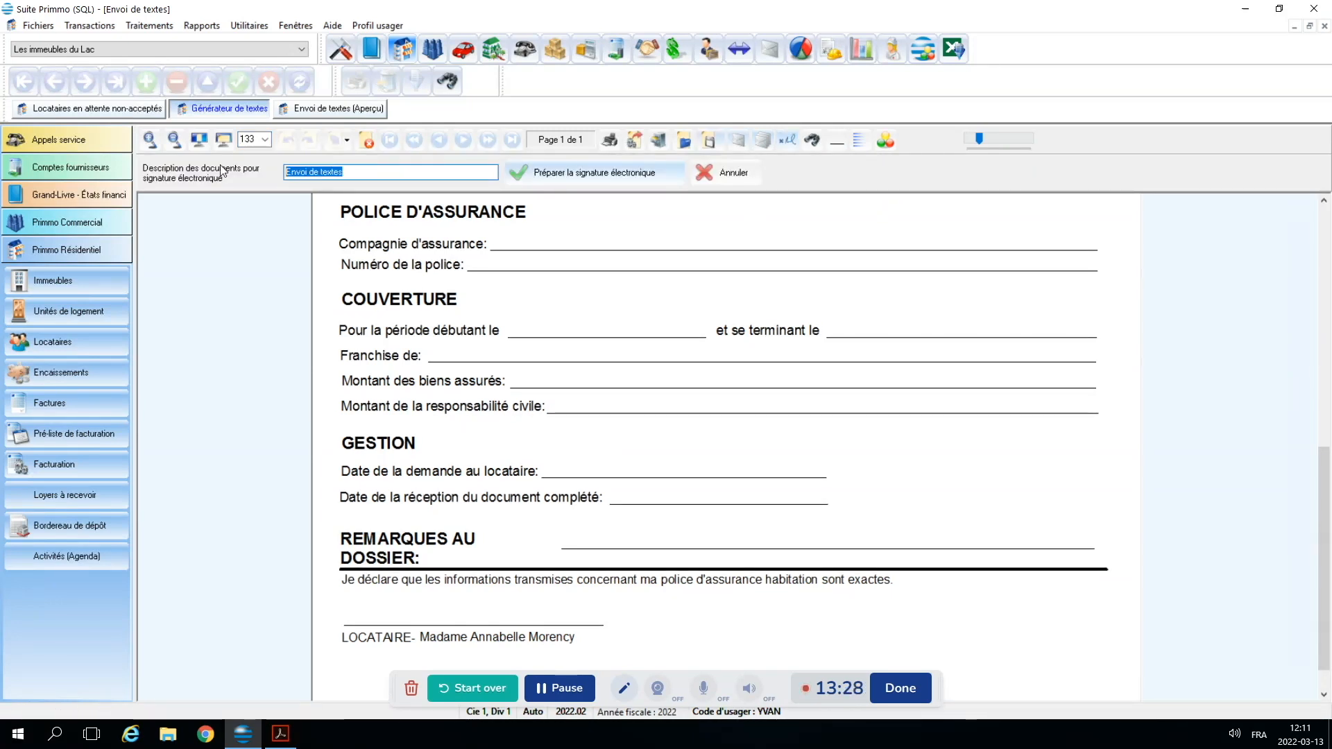
{"action": "type", "text": "Annexe pour vos assurances"}
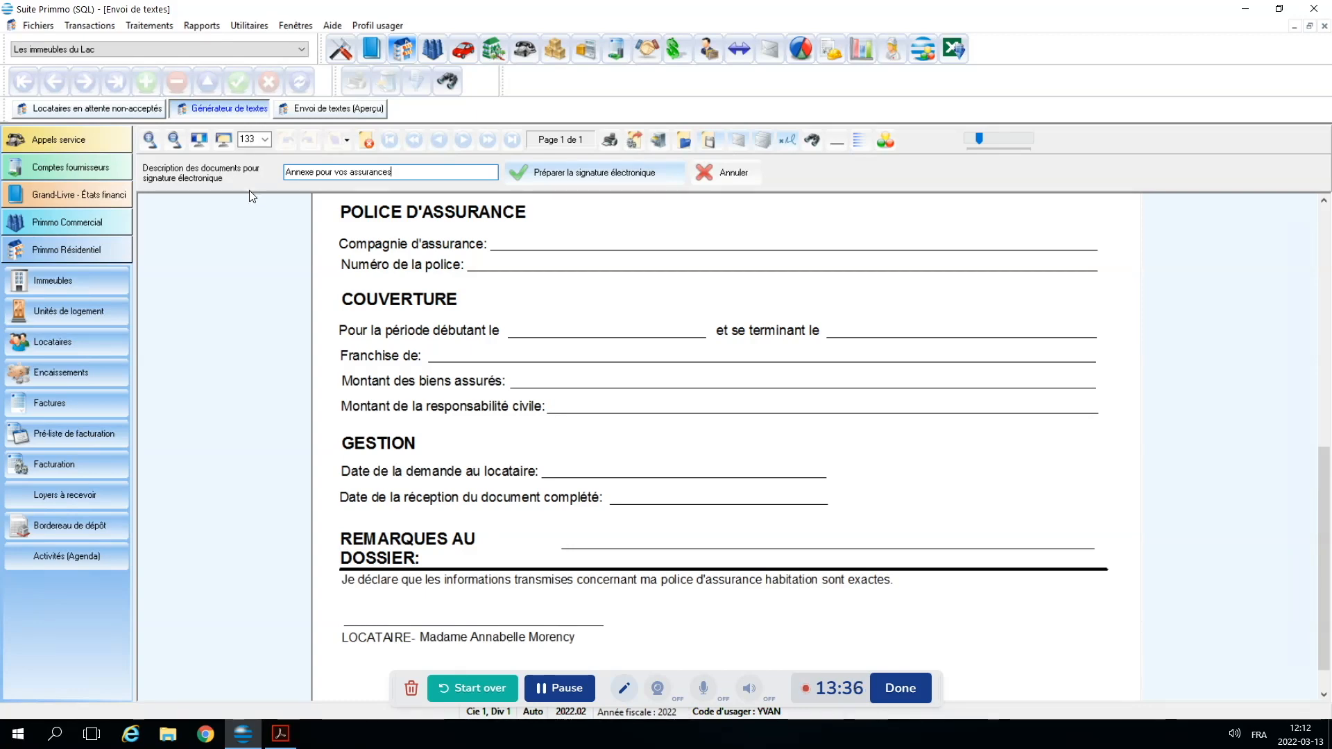
{"action": "left_click", "coordinate": [560, 175]}
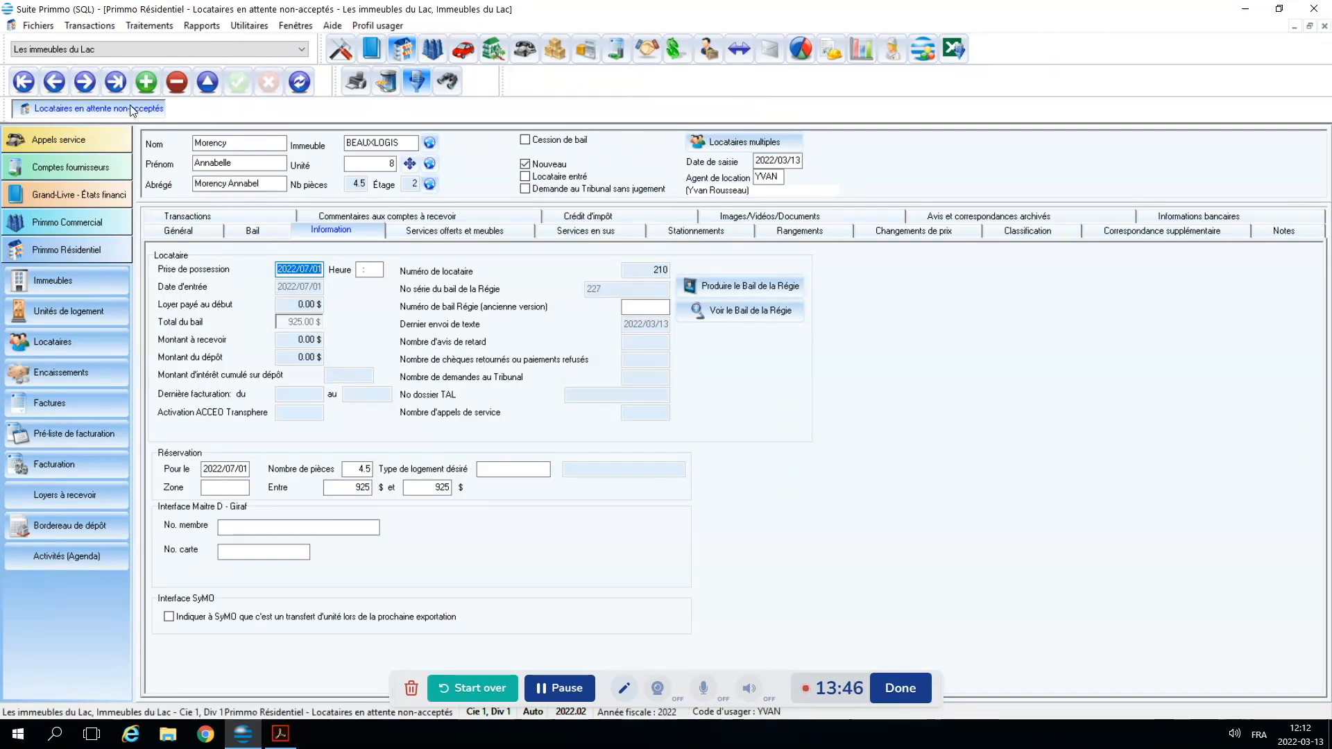
Check the insurance annex's electronic signature status in the tenant record's archived notices and correspondence
{"action": "left_click", "coordinate": [233, 144]}
{"action": "left_click_drag", "start_coordinate": [271, 142], "coordinate": [161, 131]}
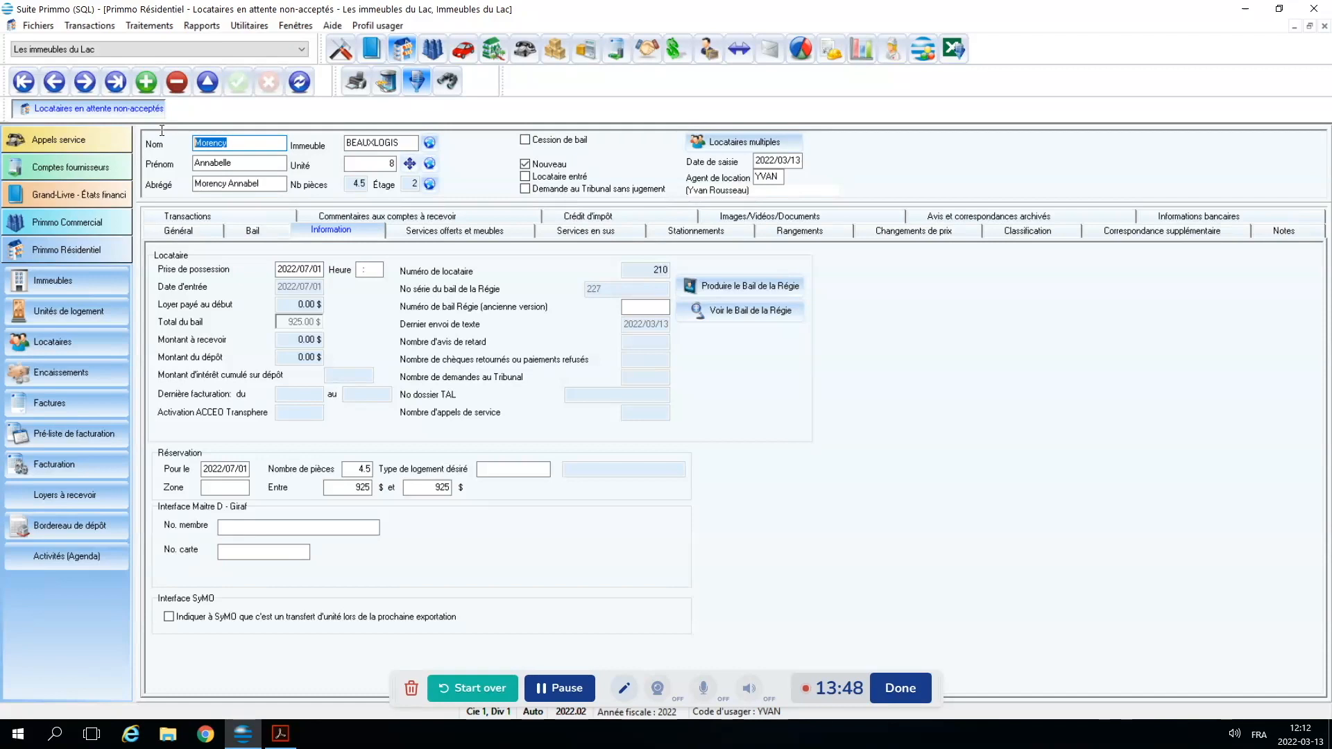
{"action": "left_click", "coordinate": [992, 219]}
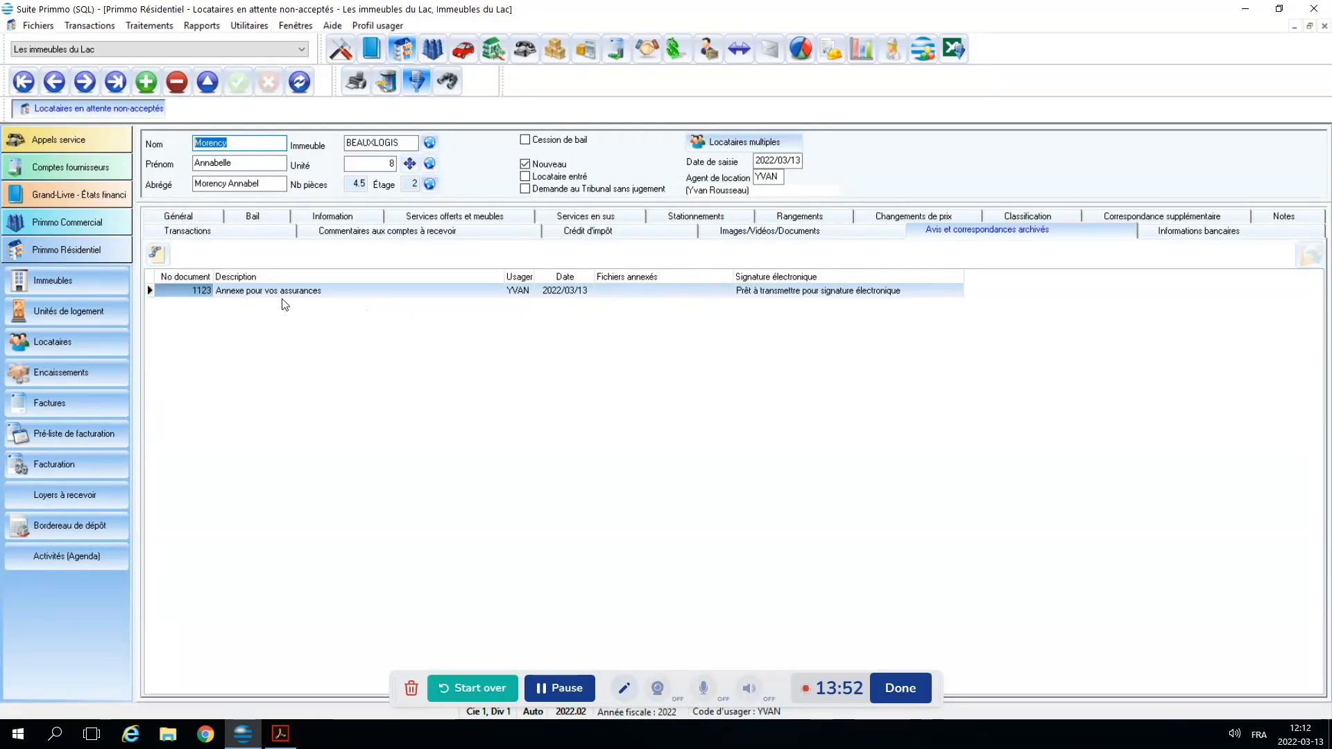
{"action": "left_click", "coordinate": [816, 295]}
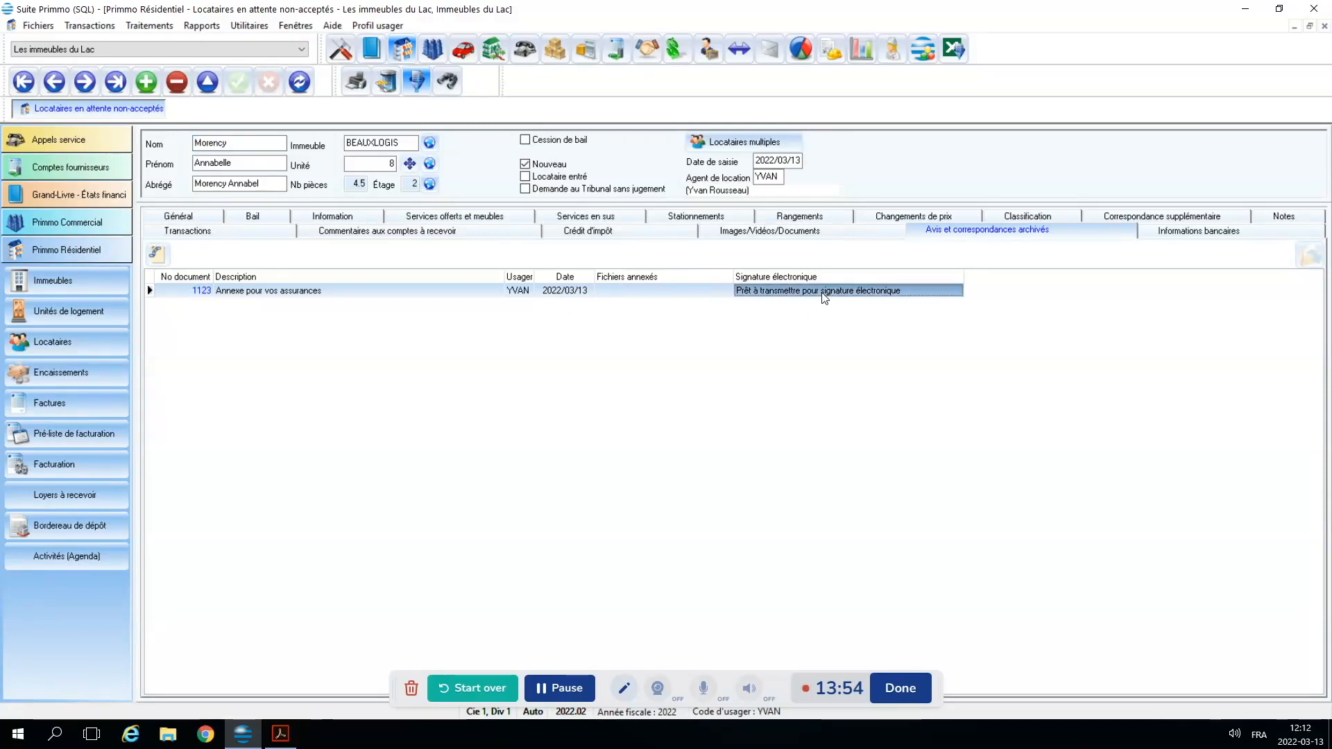
Open Transmission des documents à signer and run the document extraction
{"action": "left_click", "coordinate": [247, 26]}
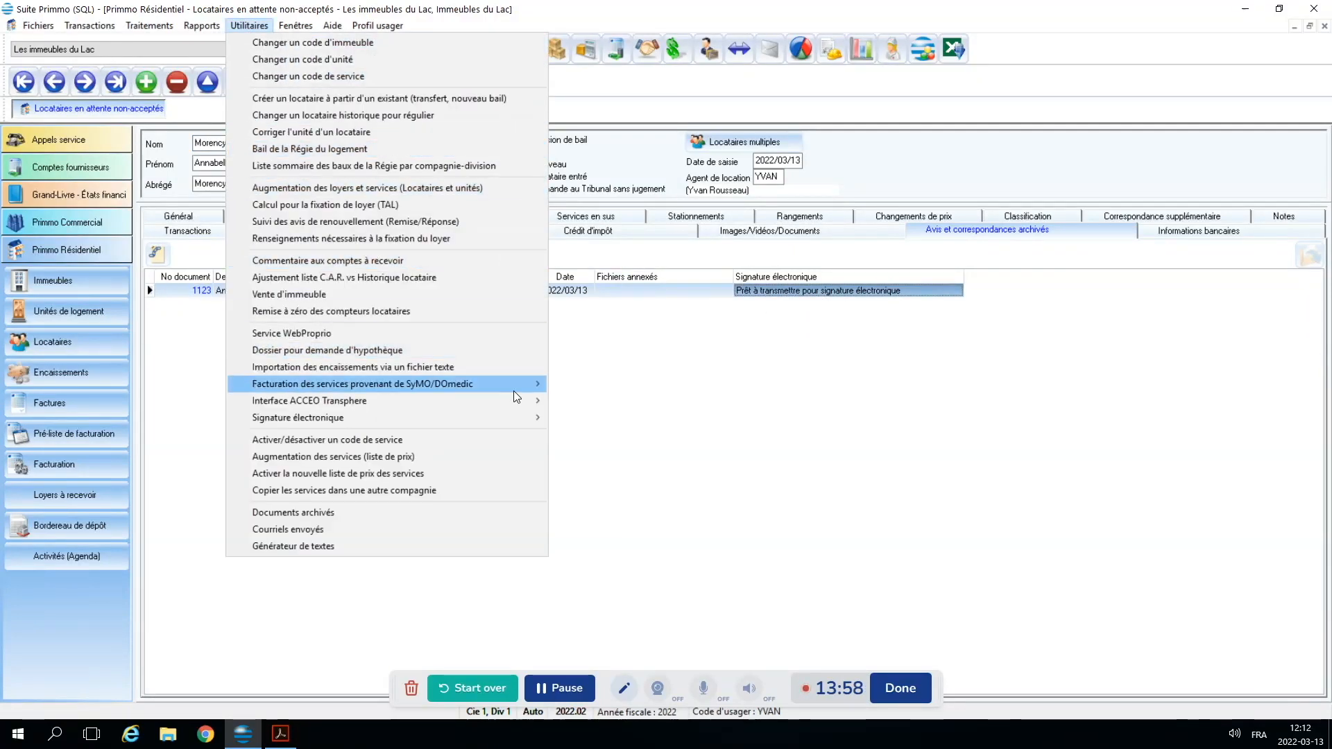
{"action": "mouse_move", "coordinate": [540, 418]}
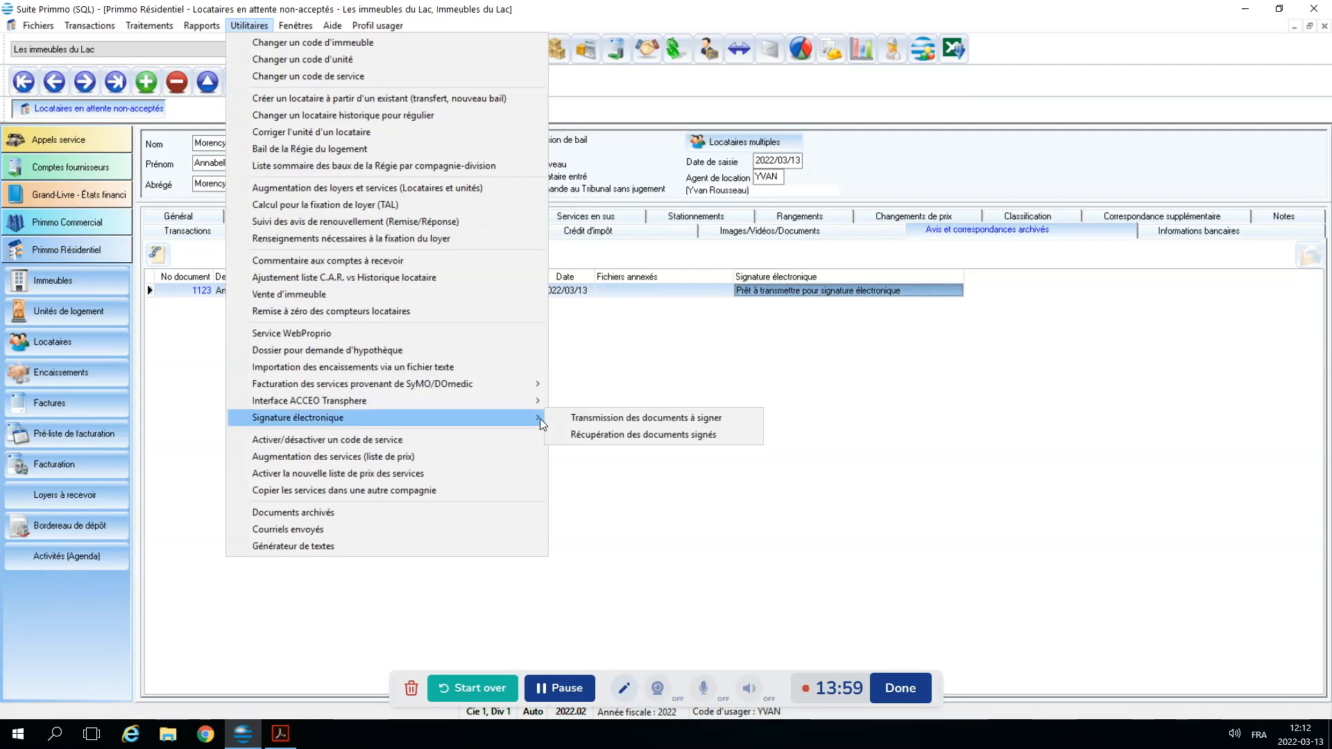
{"action": "left_click", "coordinate": [632, 417]}
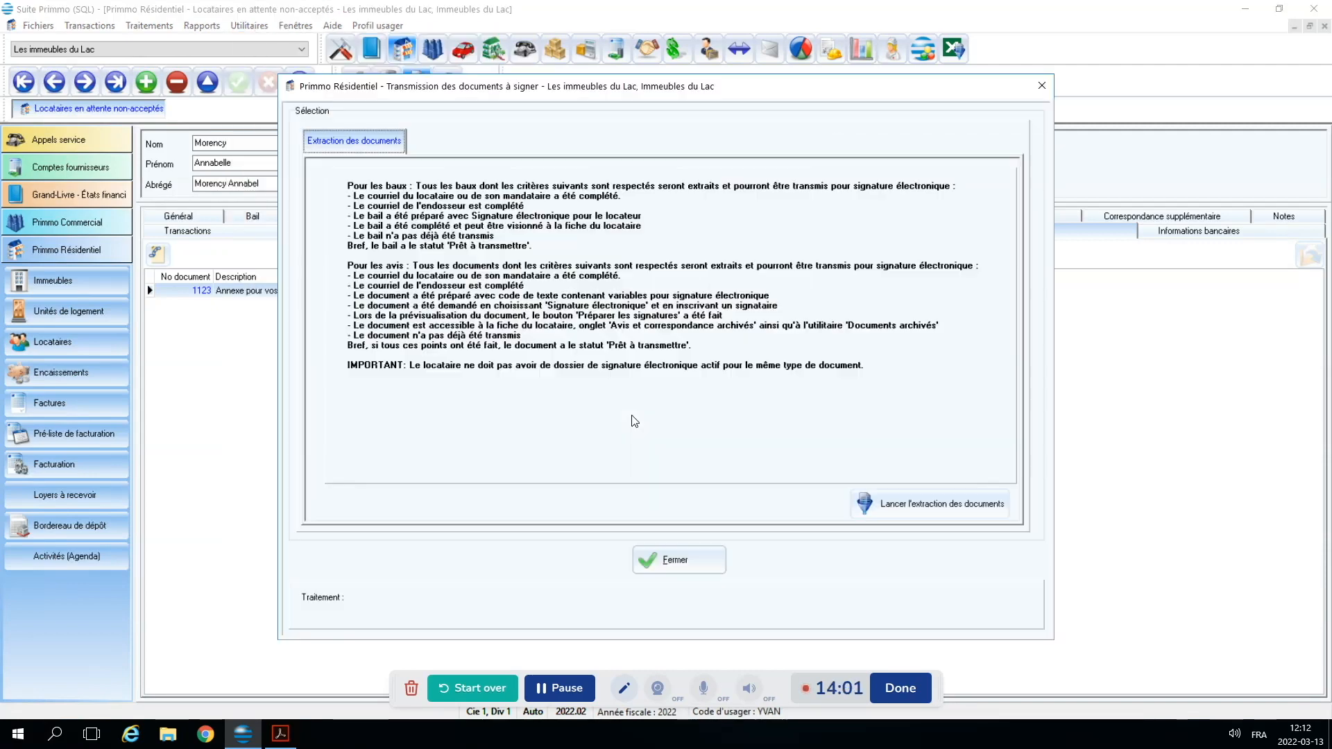
{"action": "left_click", "coordinate": [932, 508]}
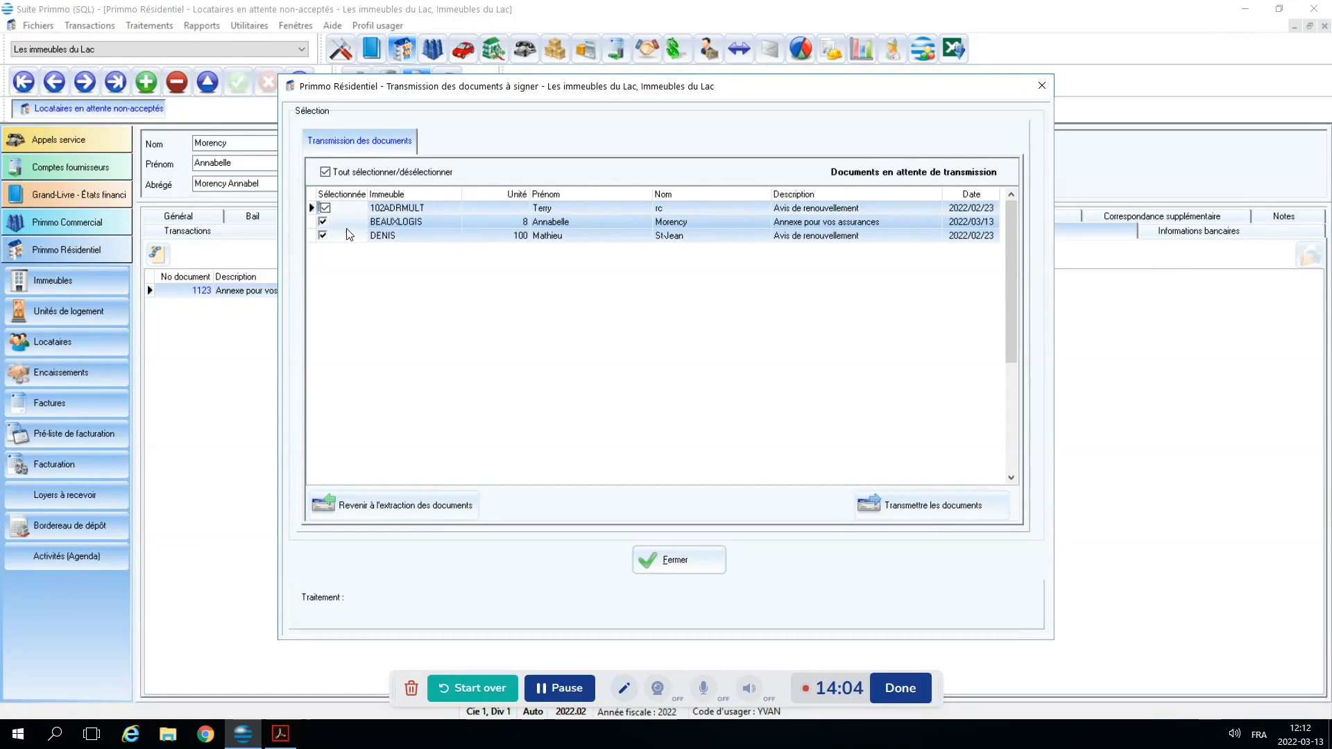
Select only the BEAUXLOGIS unit 8 insurance annex, transmit it for signature, and close the transmission window
{"action": "left_click", "coordinate": [325, 171]}
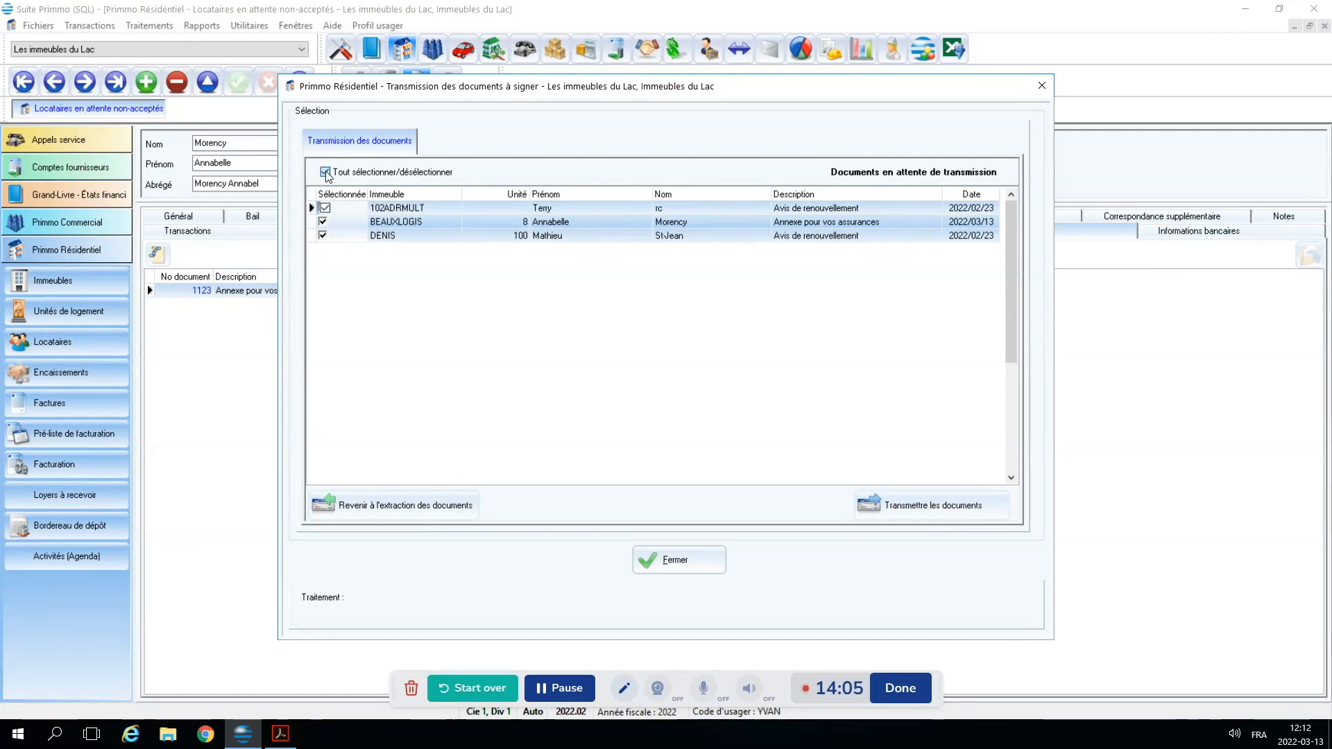
{"action": "left_click", "coordinate": [322, 221]}
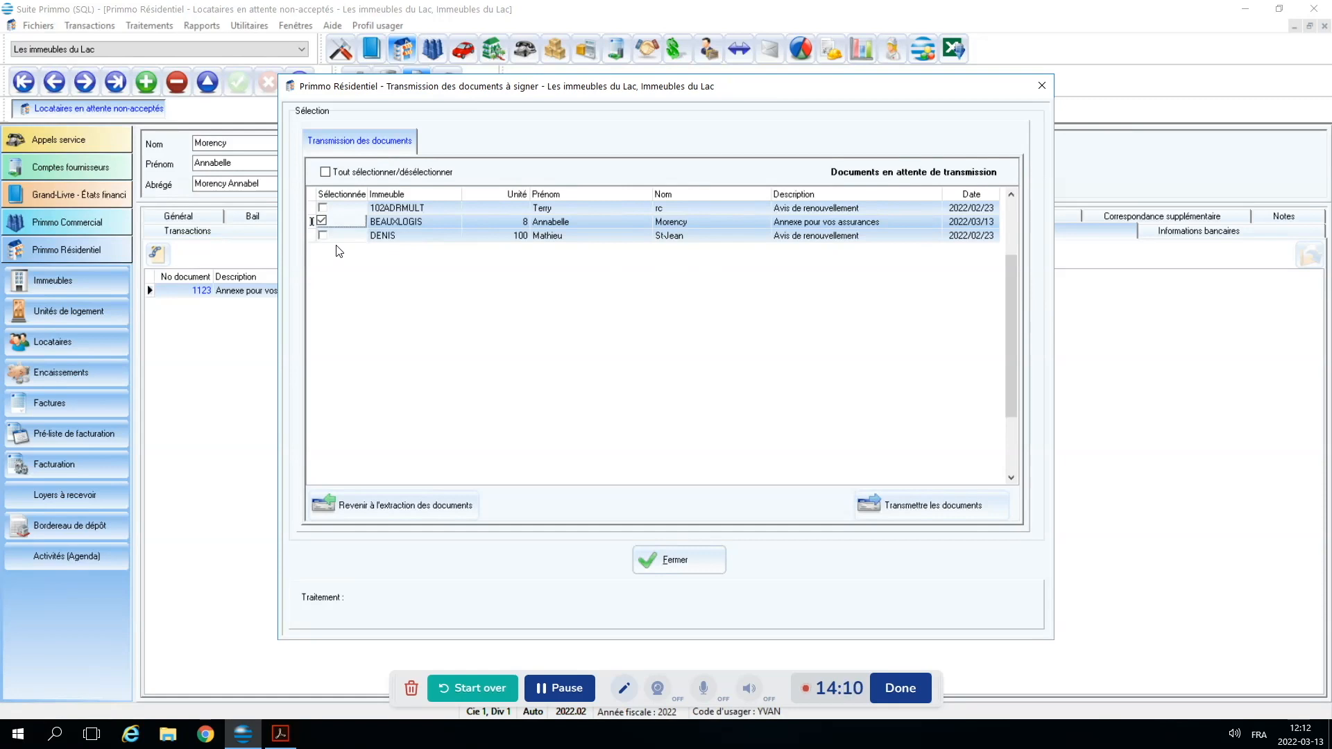
{"action": "left_click", "coordinate": [937, 504]}
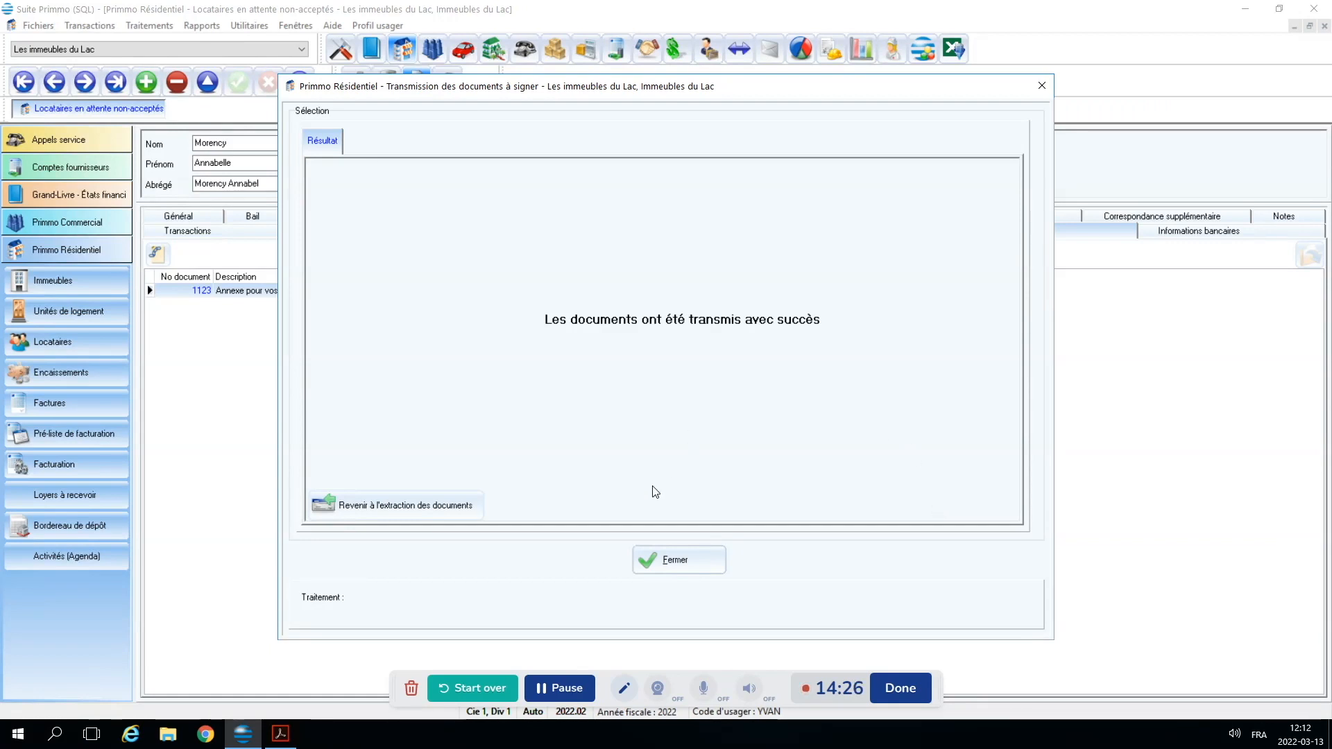
{"action": "left_click", "coordinate": [663, 558]}
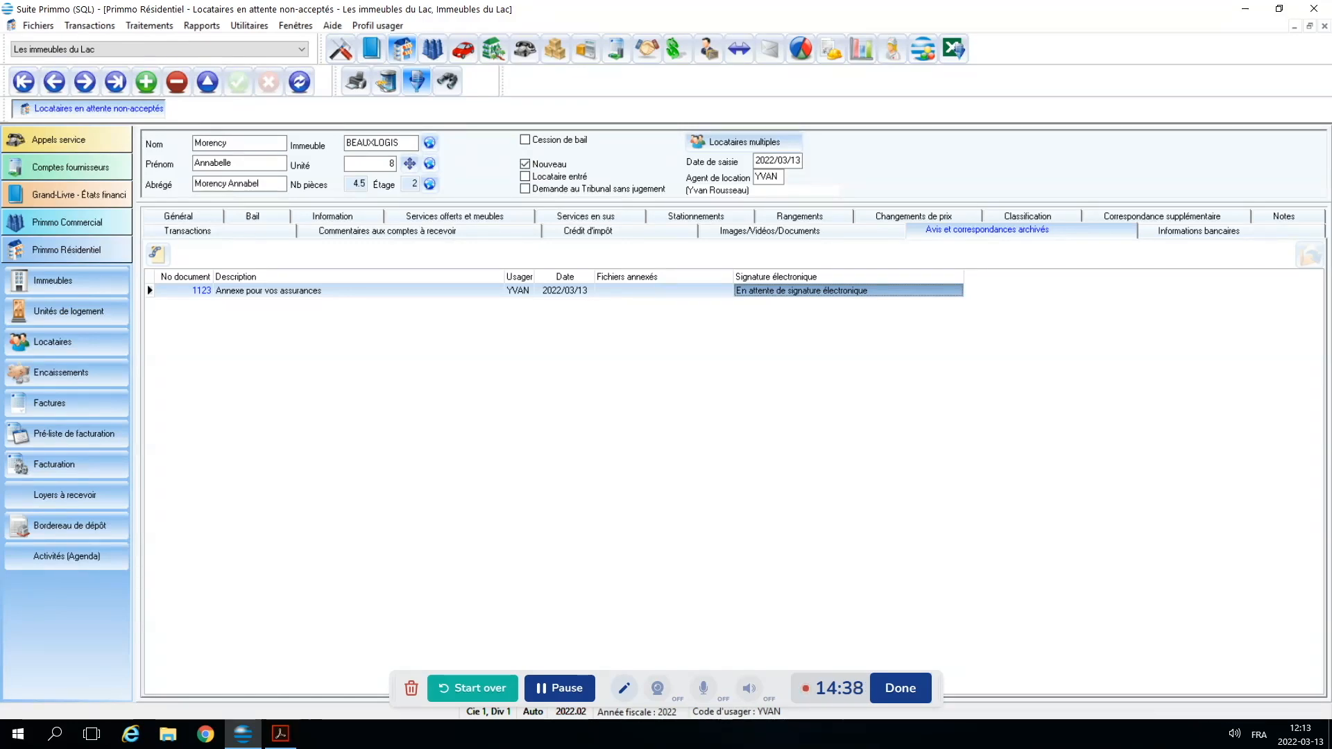
Switch to the tenant's Gmail inbox, open the new eZsign message for Envoi de textes 2022/03/13, and follow its document signing link
{"action": "left_click_drag", "start_coordinate": [1331, 9], "coordinate": [380, 20]}
{"action": "left_click", "coordinate": [798, 238]}
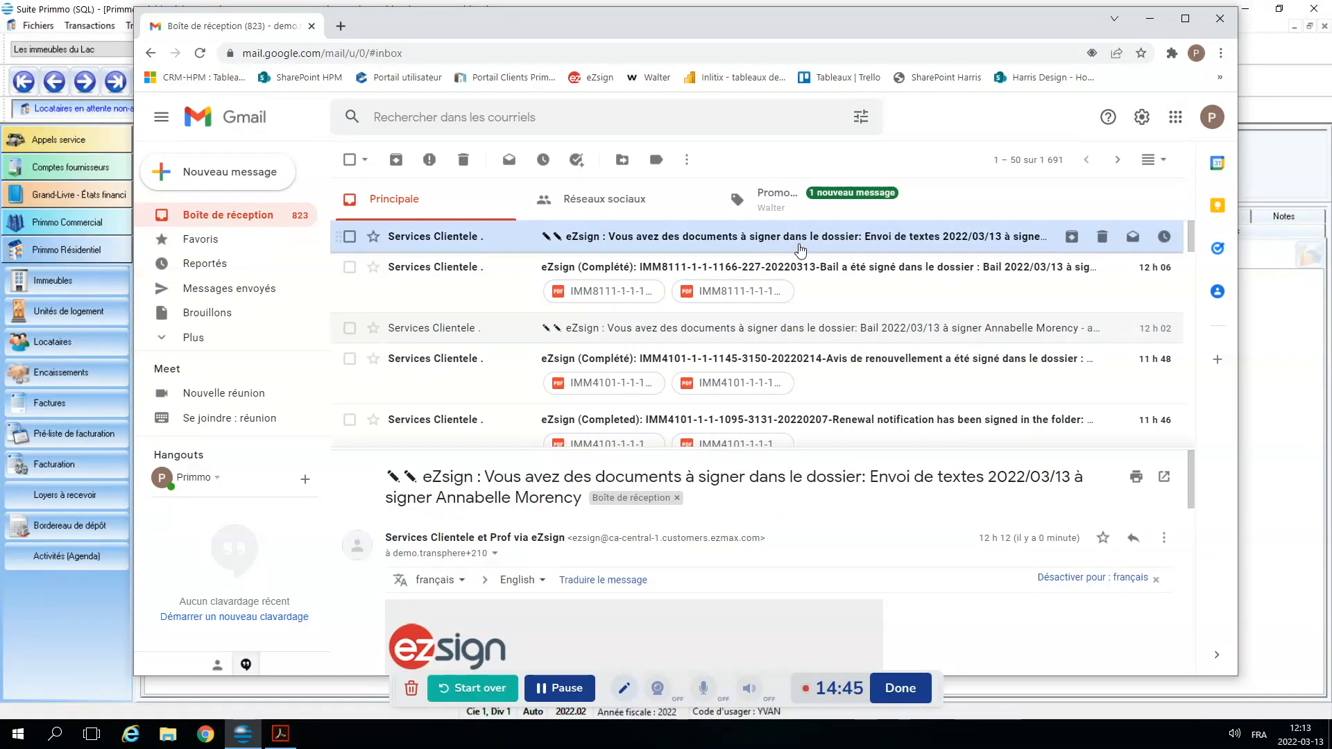
{"action": "scroll", "coordinate": [641, 611], "scroll_direction": "down", "scroll_amount": 5}
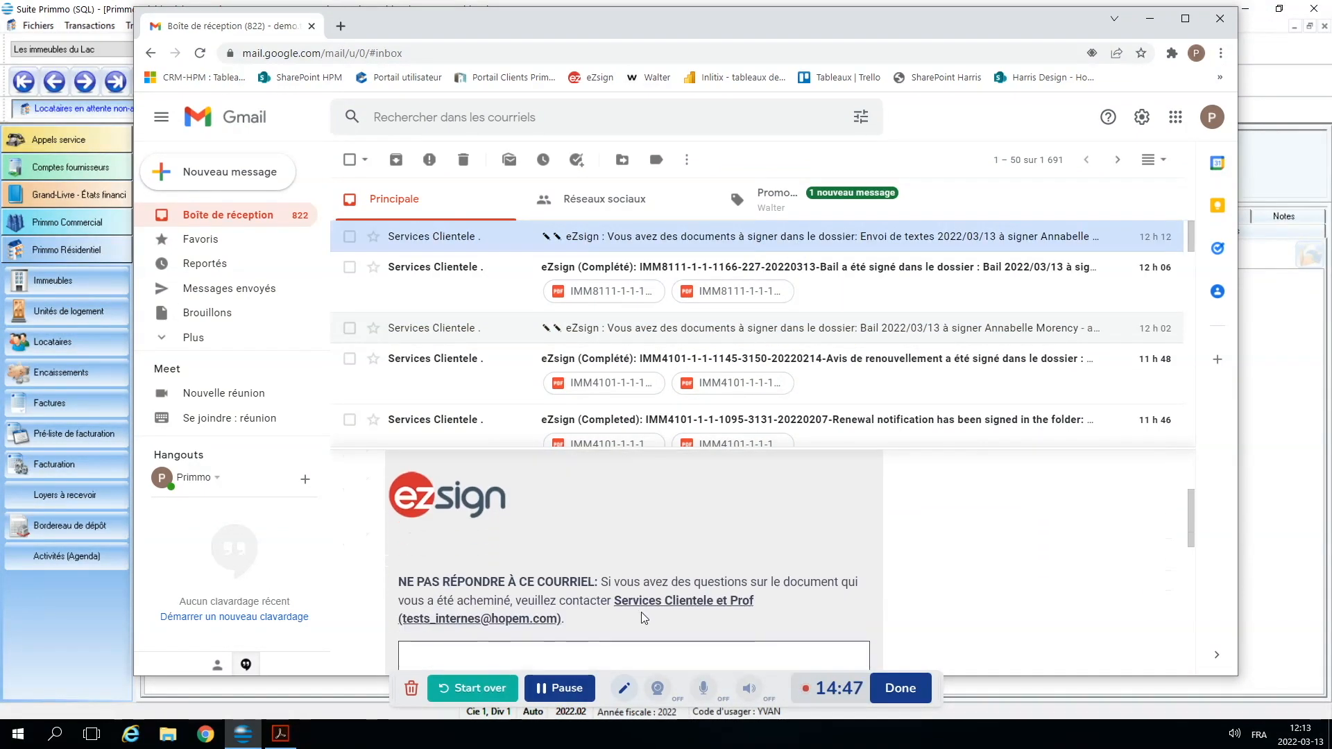
{"action": "scroll", "coordinate": [553, 571], "scroll_direction": "down", "scroll_amount": 1}
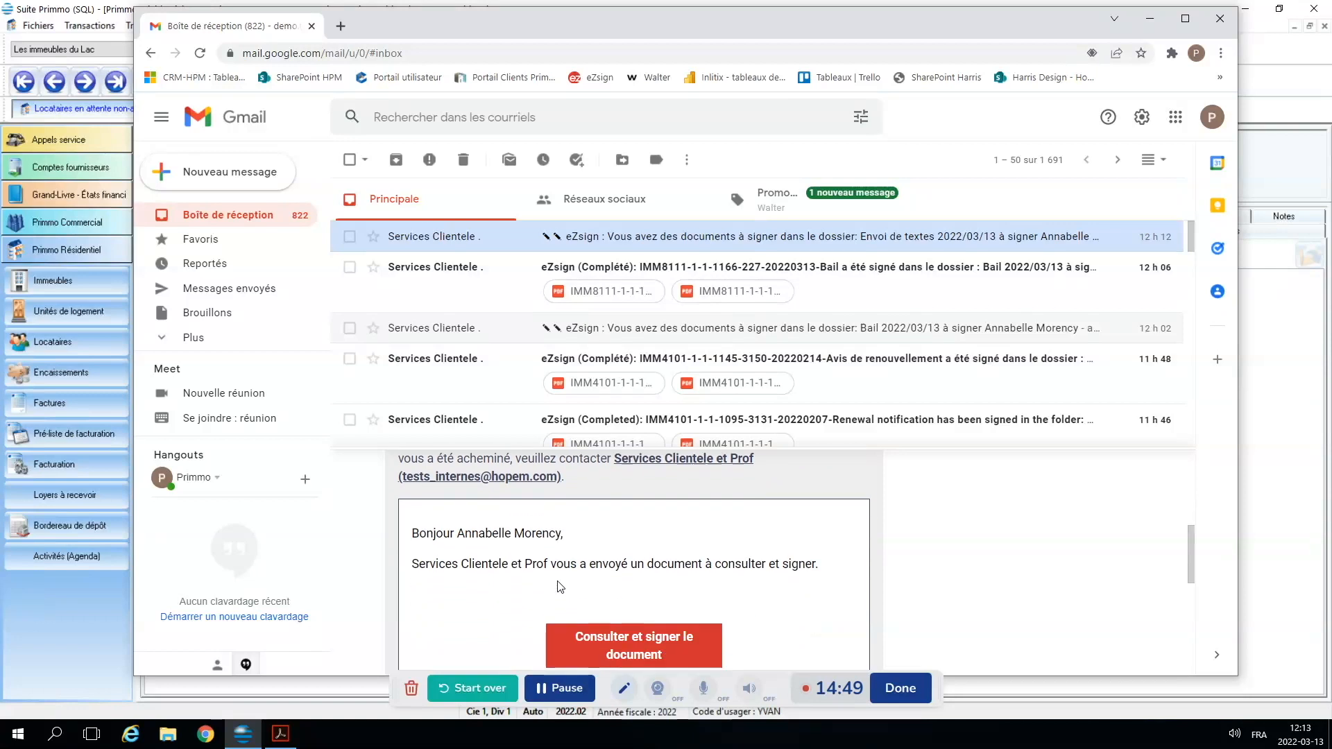
{"action": "left_click", "coordinate": [635, 634]}
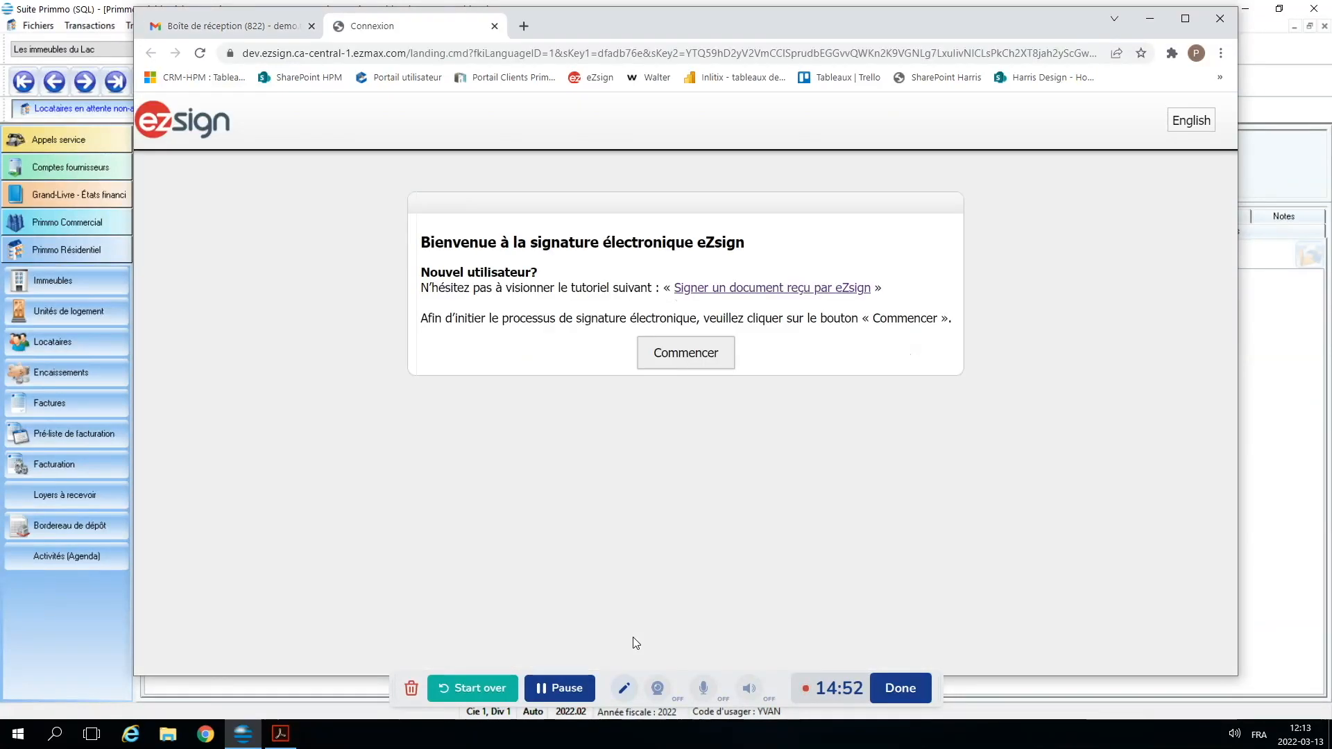
Start the eZsign session, accept the terms of use, and go to the tenant signature zone at the end of the annex
{"action": "left_click", "coordinate": [677, 354]}
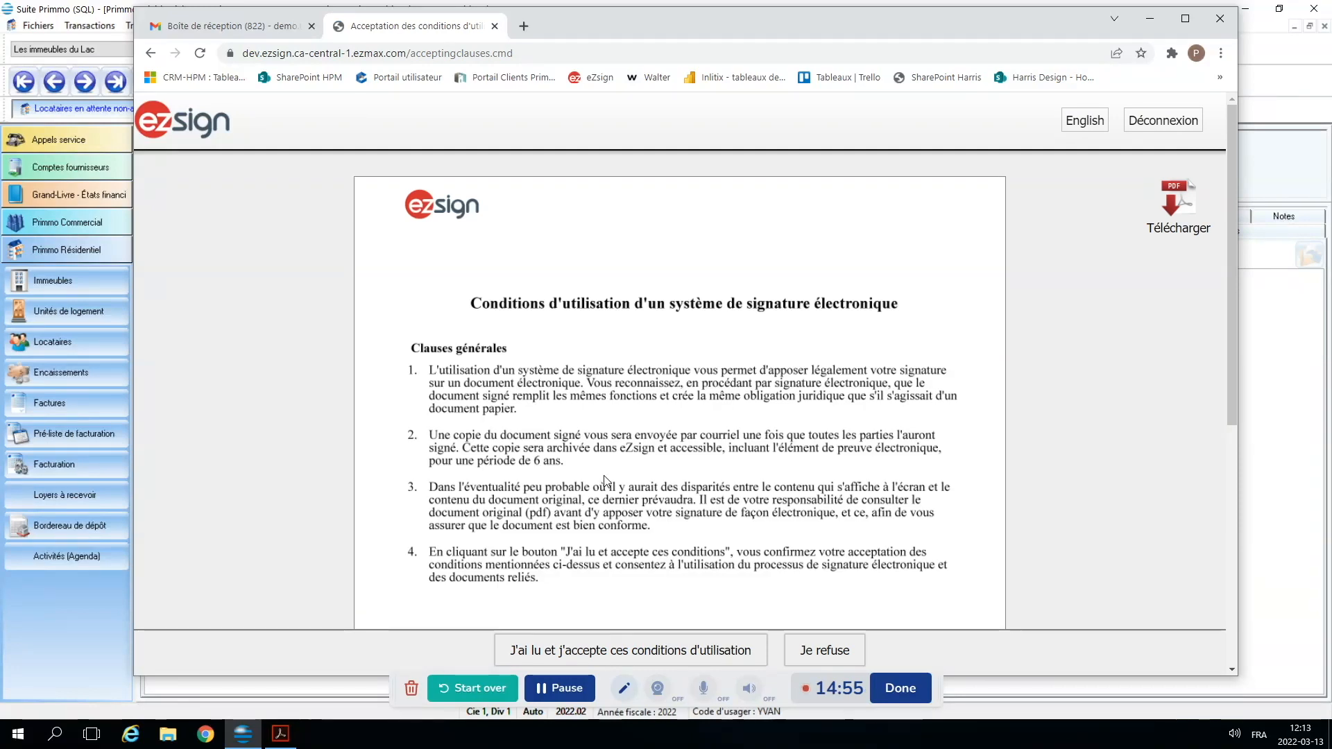
{"action": "left_click", "coordinate": [606, 650]}
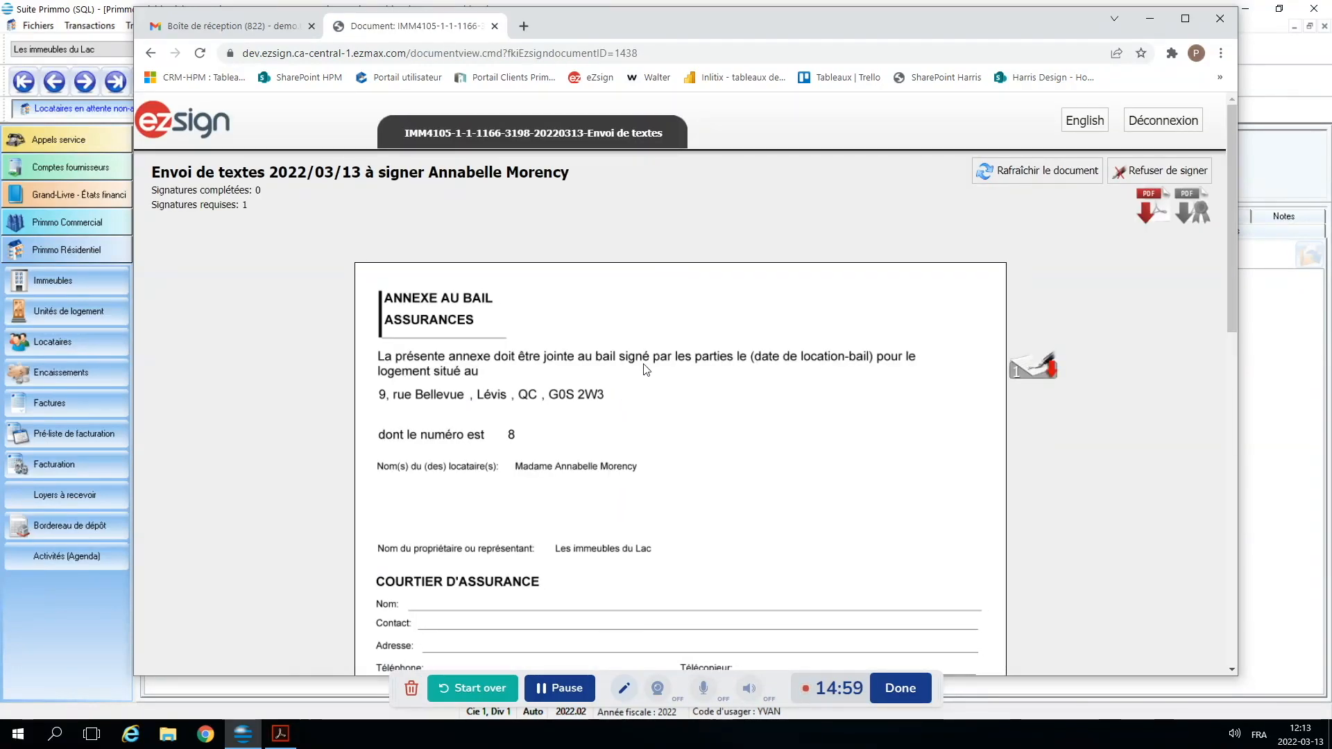
{"action": "scroll", "coordinate": [625, 451], "scroll_direction": "down", "scroll_amount": 5}
{"action": "scroll", "coordinate": [647, 456], "scroll_direction": "down", "scroll_amount": 4}
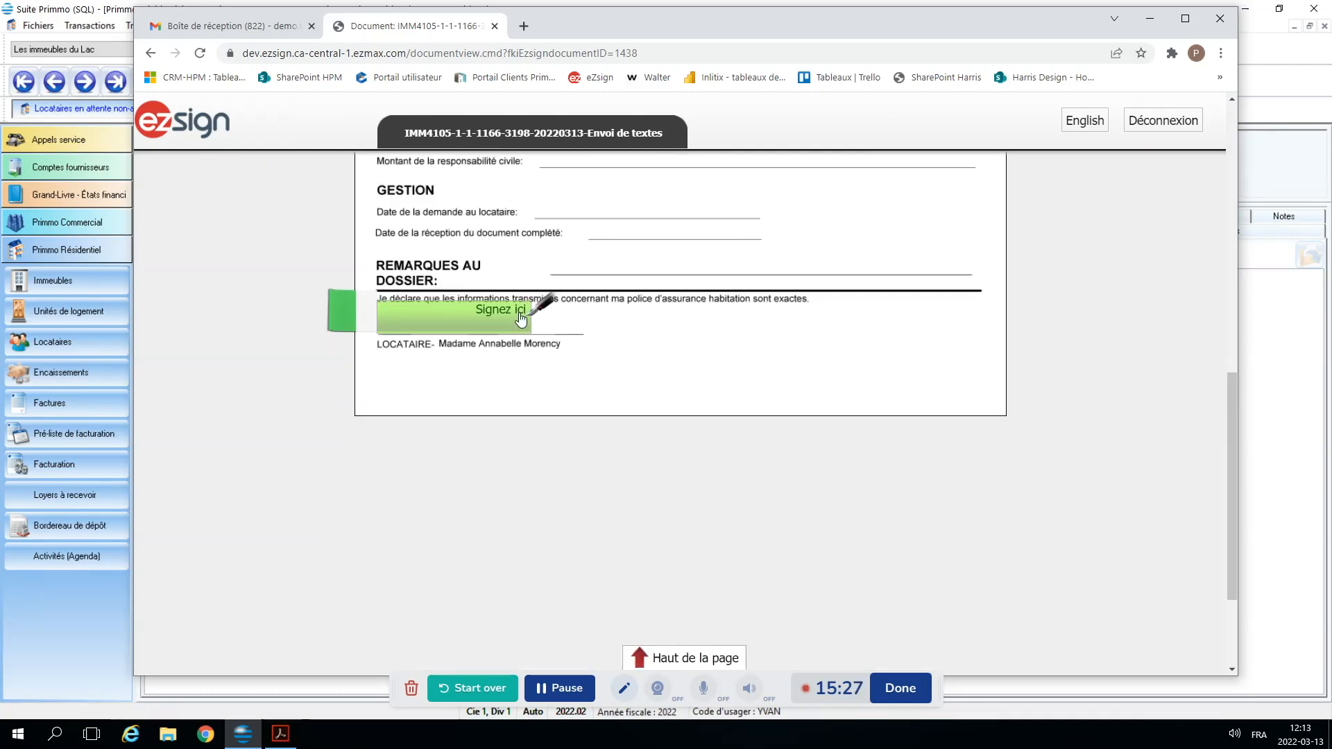
Sign the insurance annex as the tenant, acknowledge the completion message, close the signed PDF, and move the browser aside to return to Primmo
{"action": "left_click", "coordinate": [497, 315]}
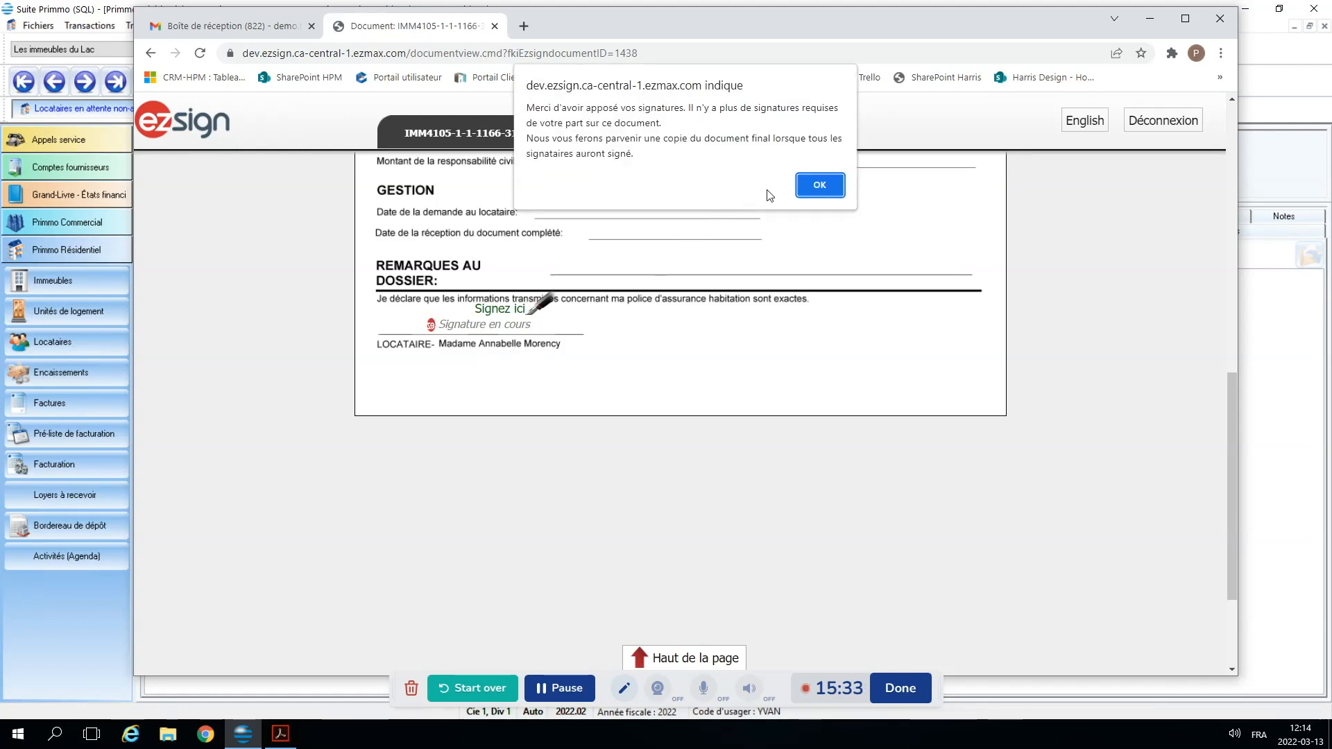
{"action": "left_click", "coordinate": [818, 188]}
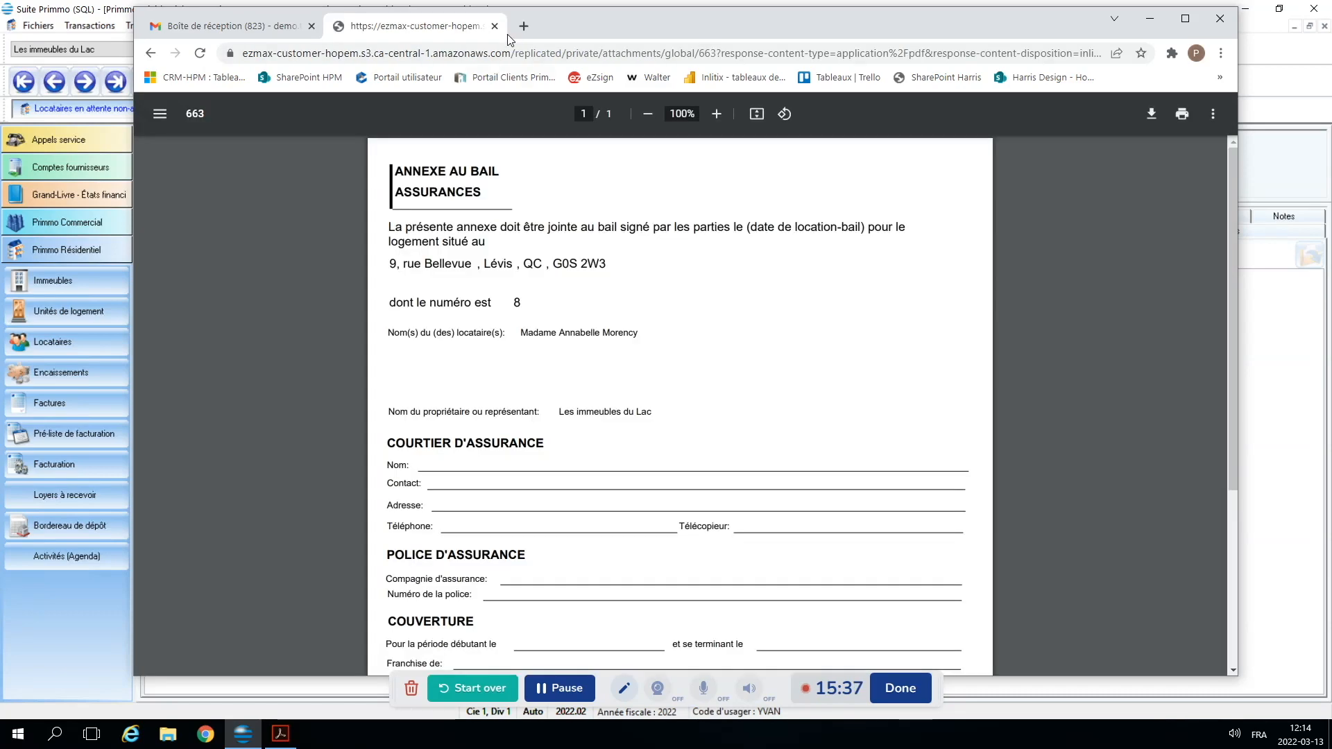
{"action": "left_click", "coordinate": [495, 26]}
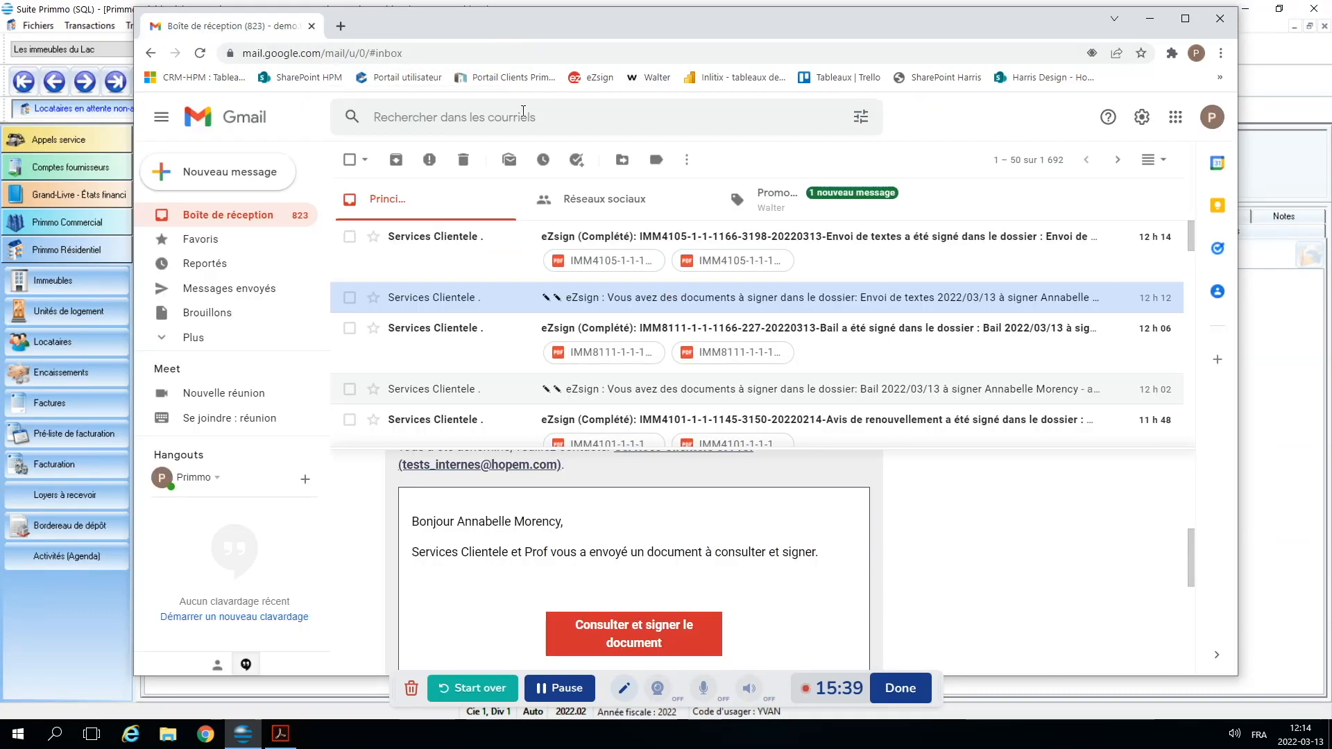
{"action": "left_click_drag", "start_coordinate": [596, 23], "coordinate": [1331, 3]}
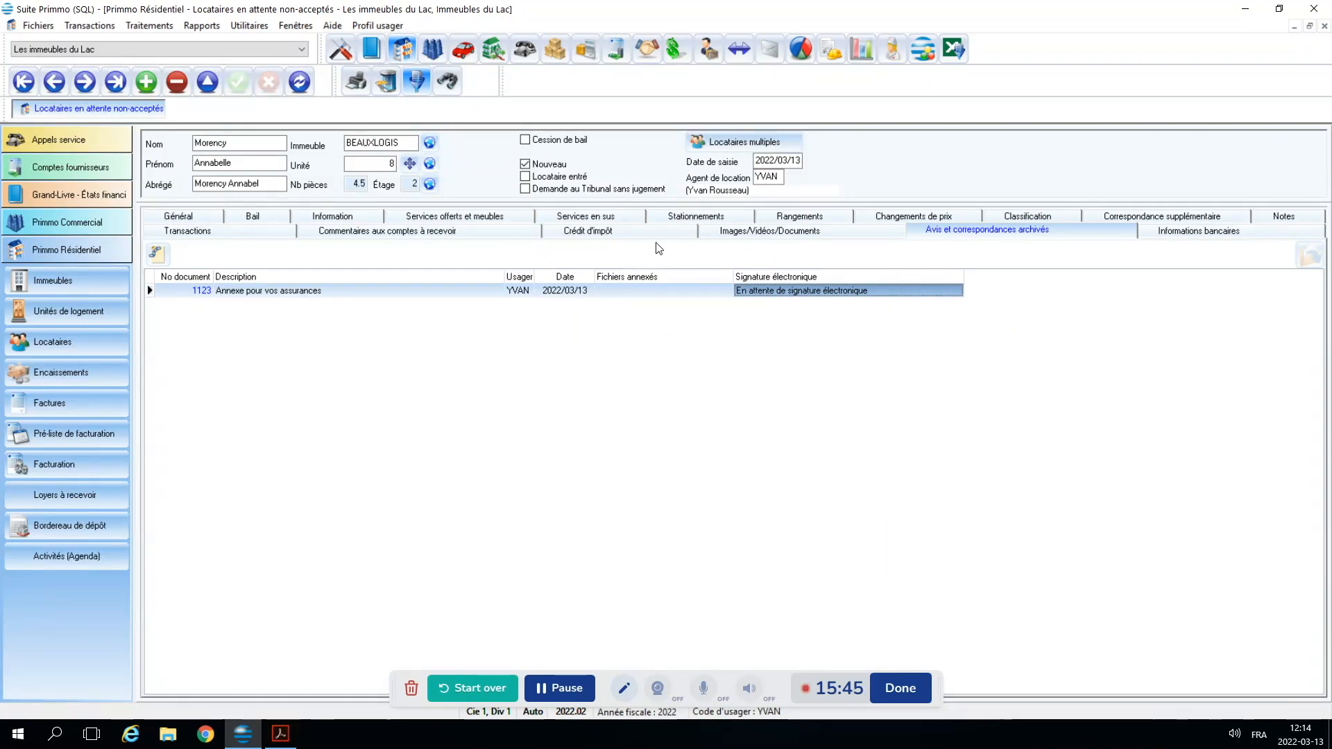
Open Récupération des documents signés and run the document extraction
{"action": "left_click", "coordinate": [250, 26]}
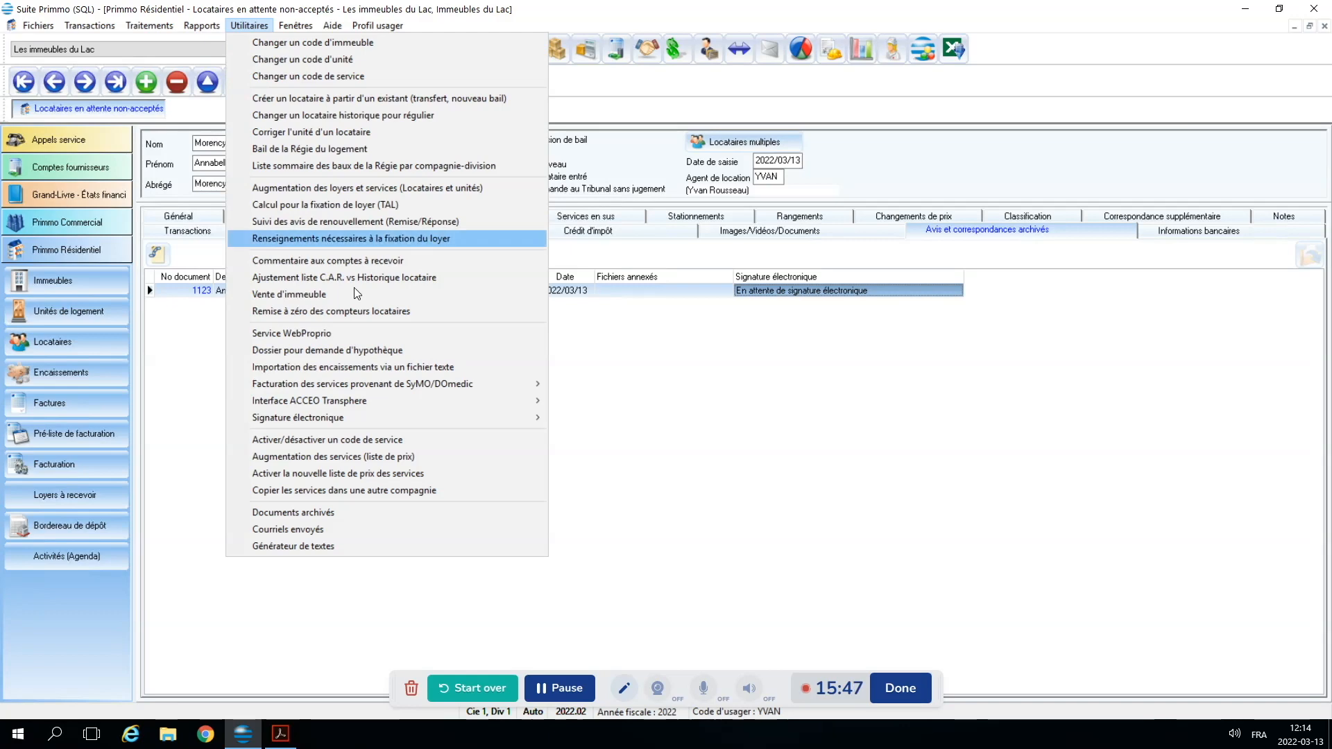
{"action": "mouse_move", "coordinate": [536, 417]}
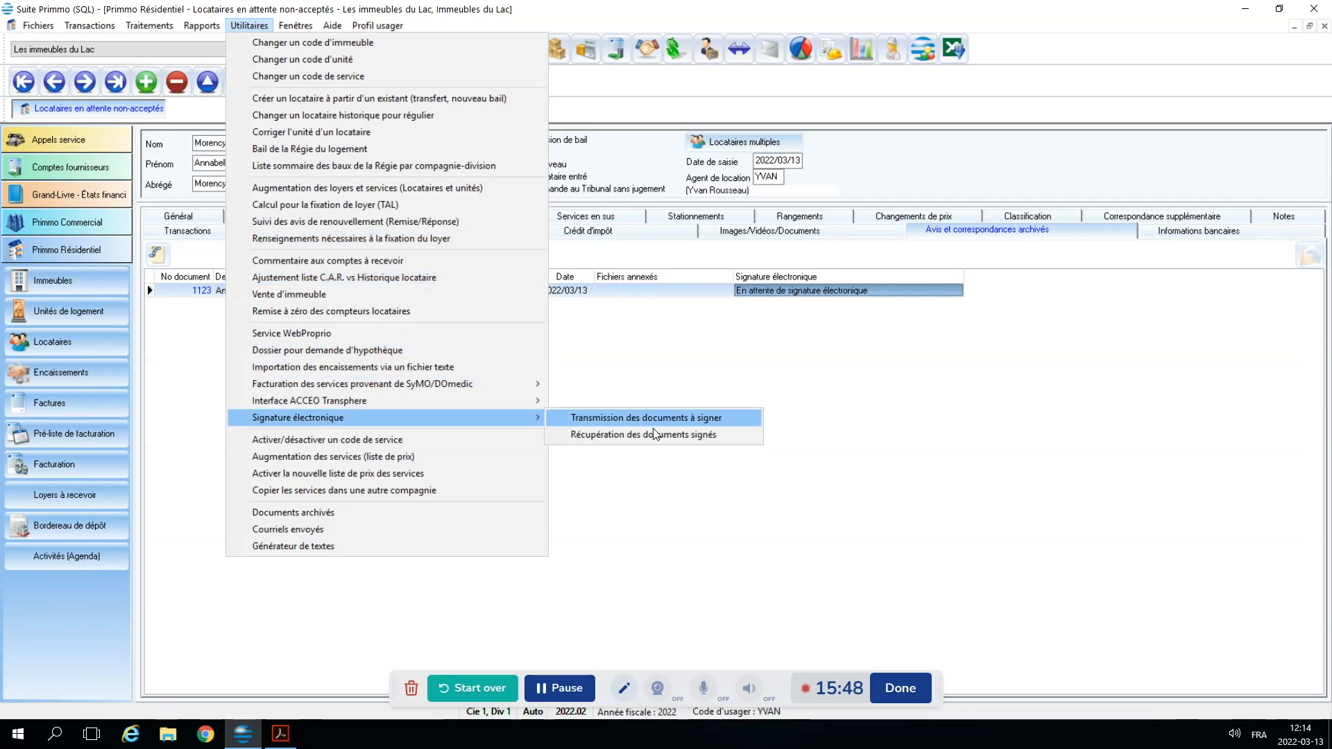
{"action": "left_click", "coordinate": [669, 436]}
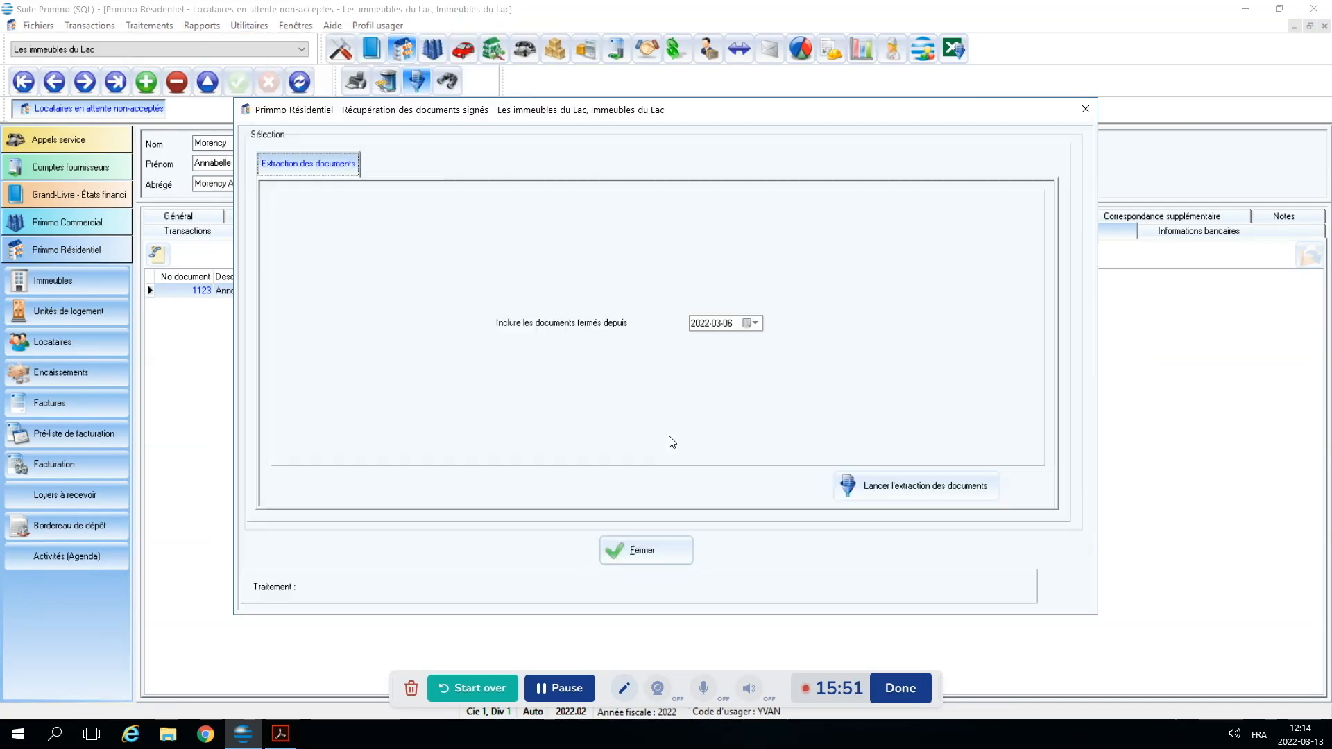
{"action": "left_click", "coordinate": [914, 485]}
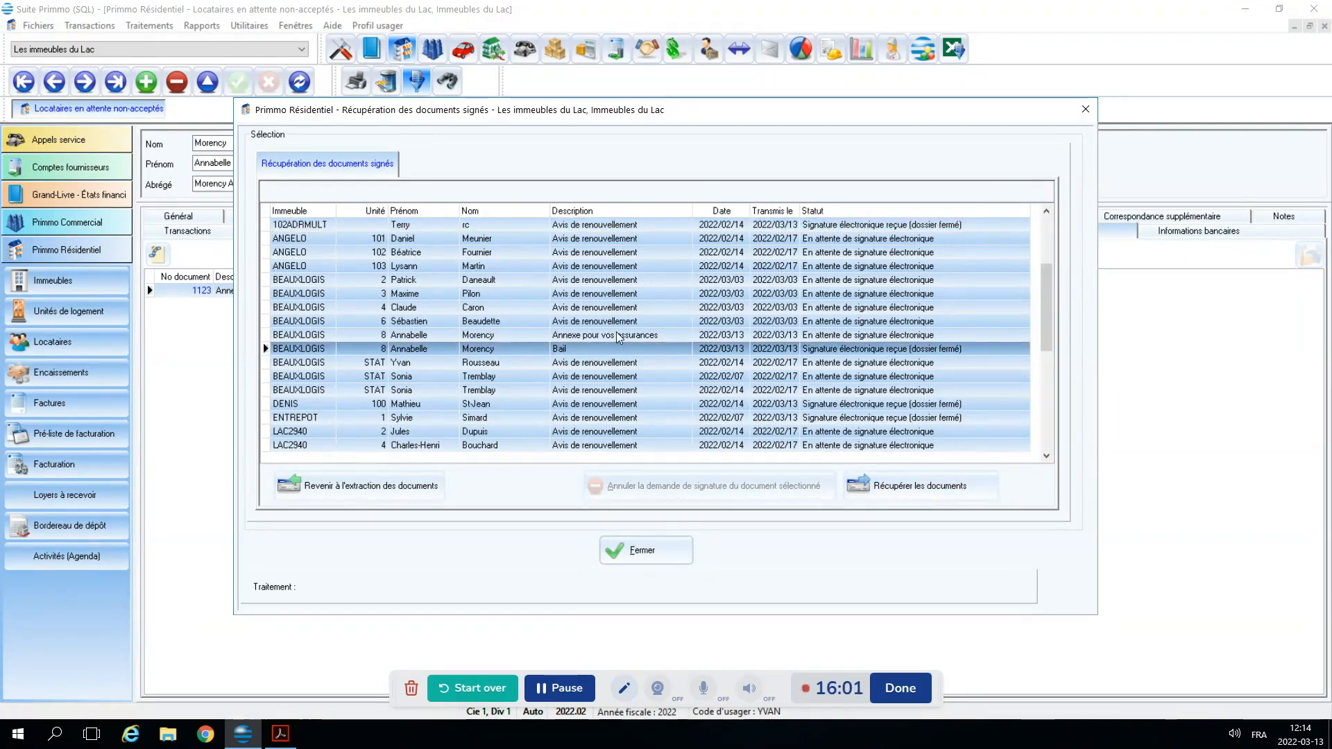
Select the BEAUXLOGIS unit 8 insurance annex, retrieve the signed documents, and close the retrieval window
{"action": "left_click", "coordinate": [883, 335]}
{"action": "left_click", "coordinate": [909, 485]}
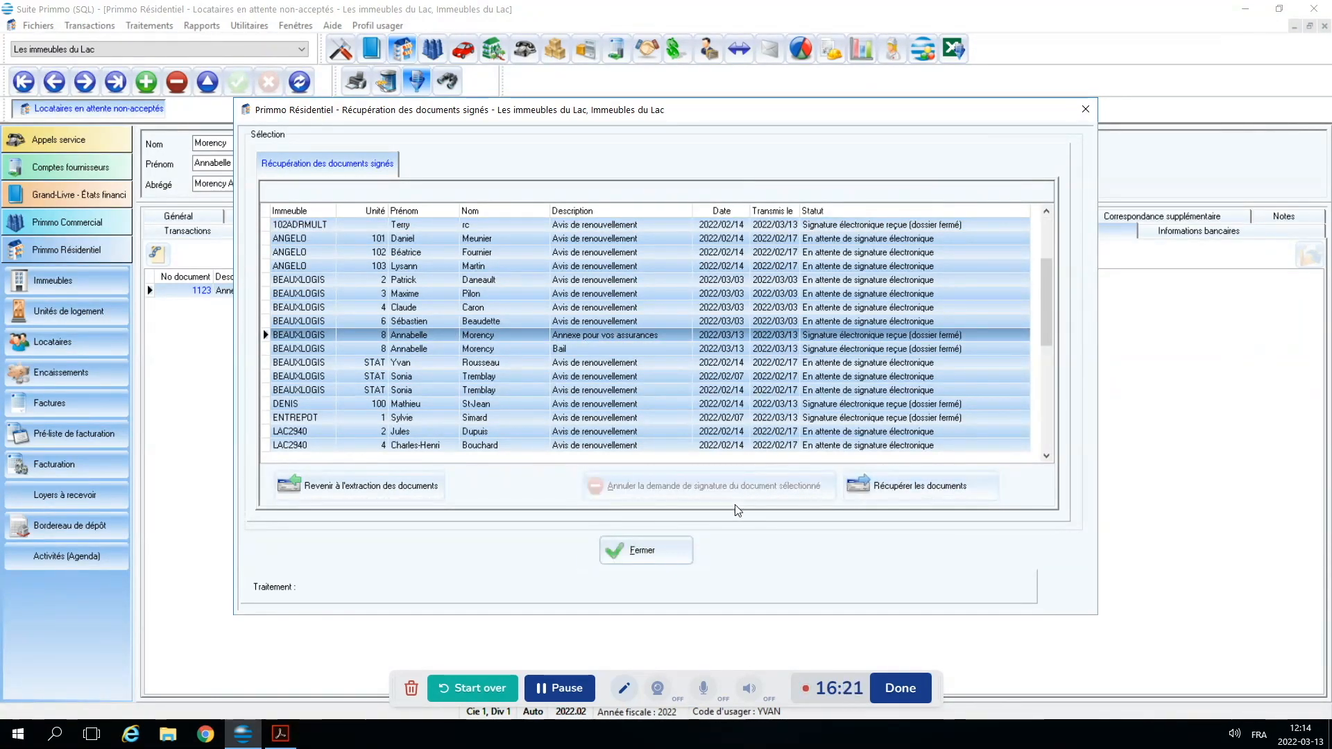
{"action": "left_click", "coordinate": [643, 552]}
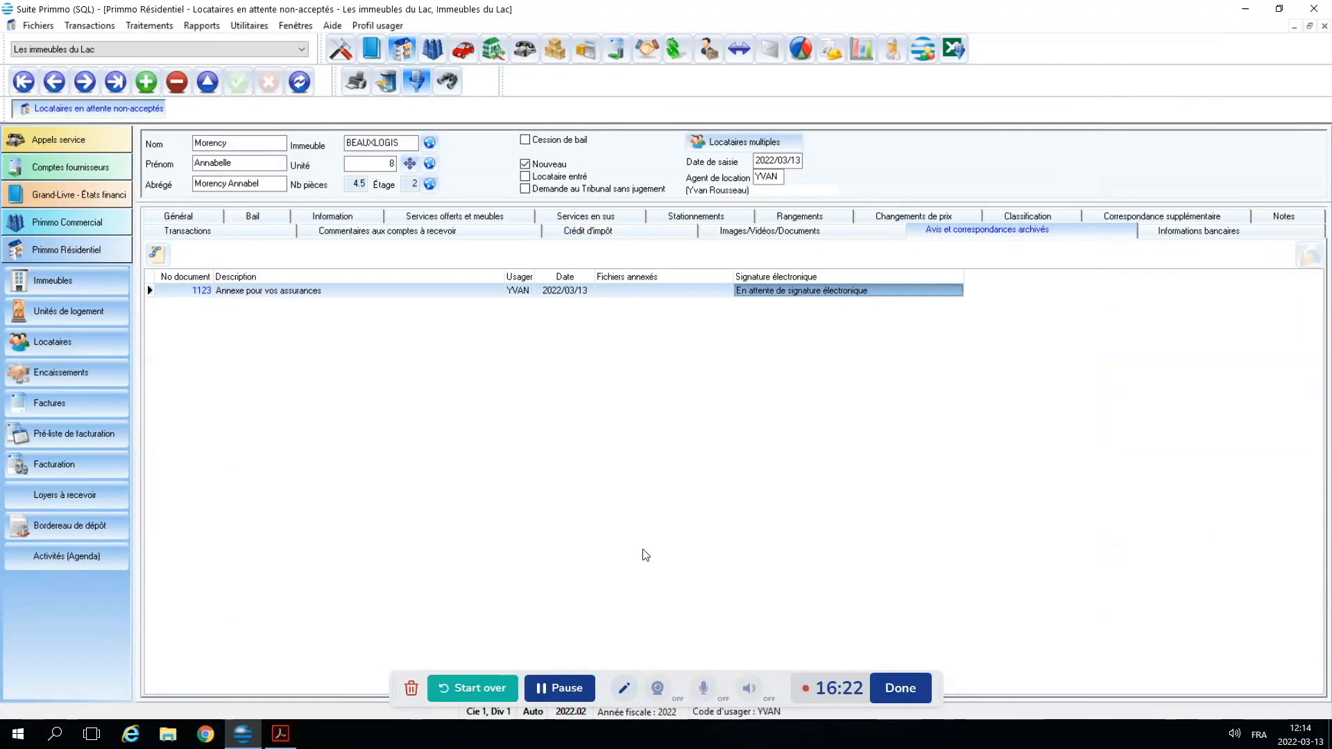
Refresh the tenant's archived notices and correspondence, and open the signed insurance annex for viewing
{"action": "left_click", "coordinate": [300, 82]}
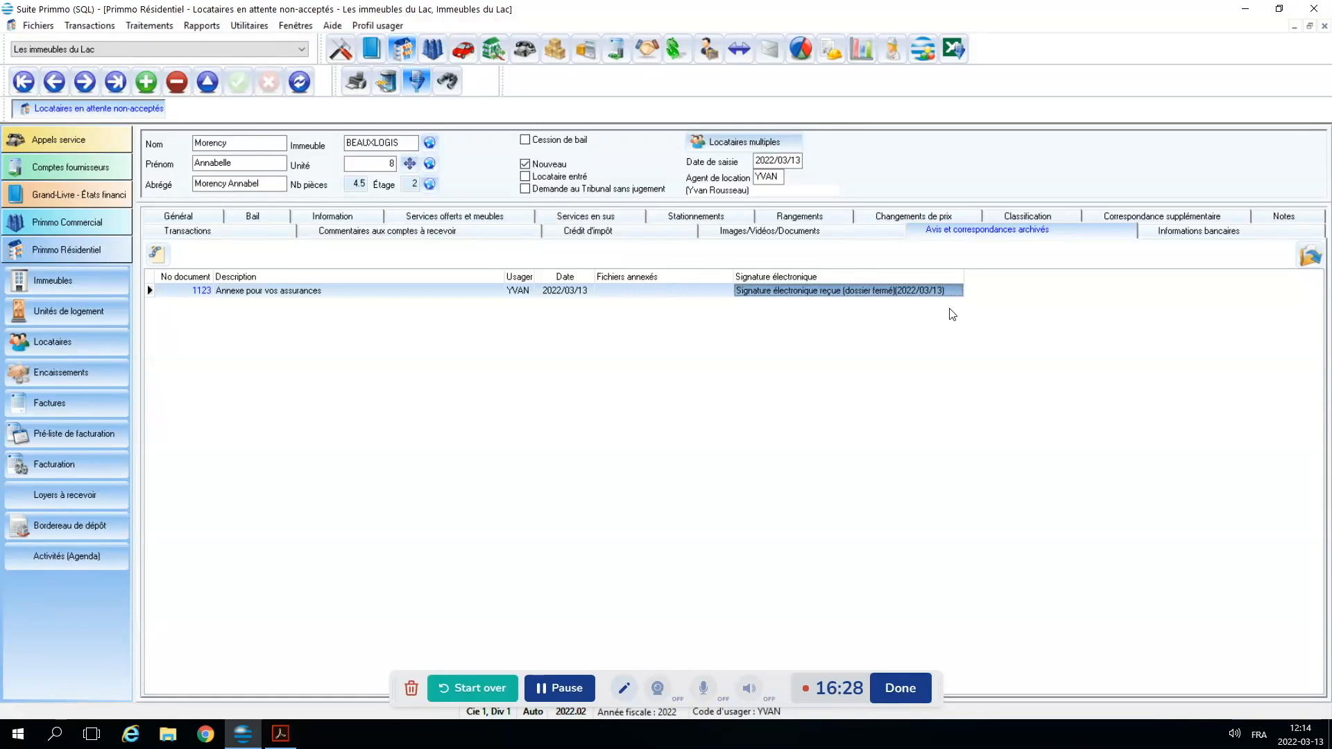
{"action": "left_click", "coordinate": [1311, 258]}
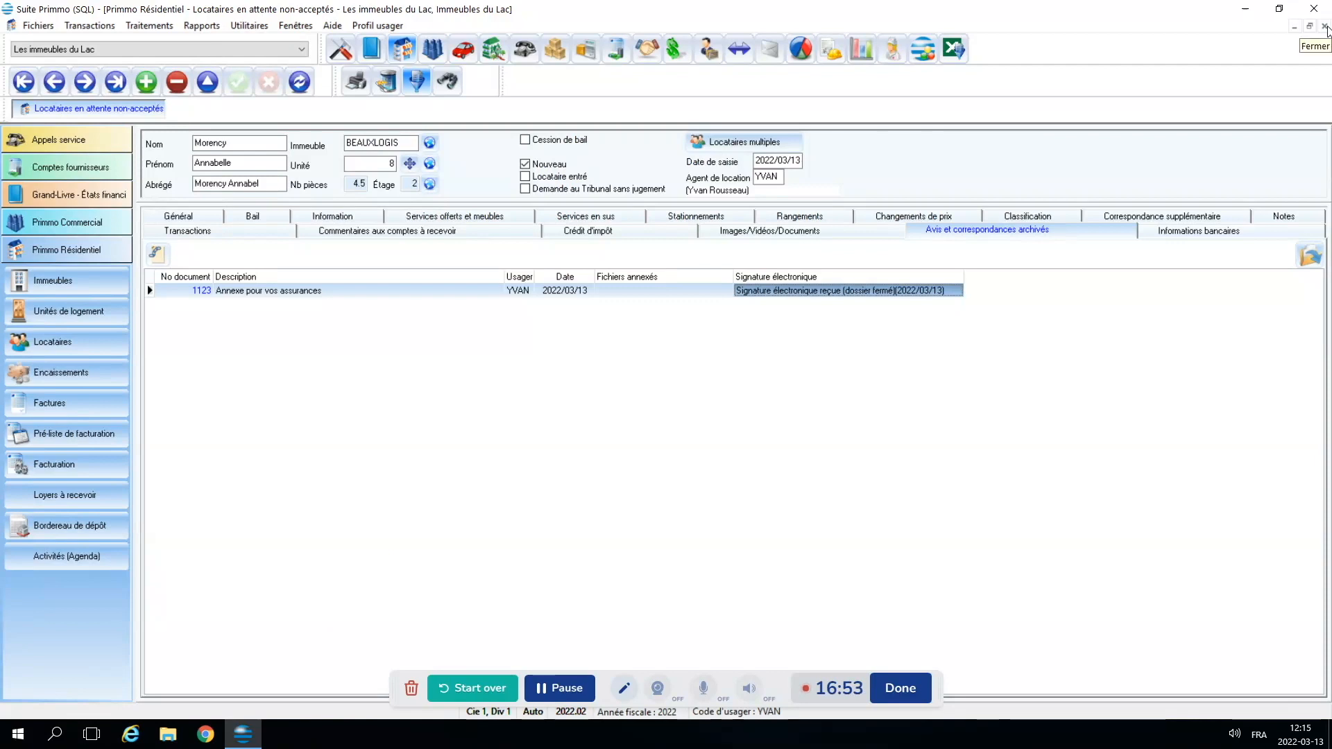
{"action": "left_click", "coordinate": [249, 25]}
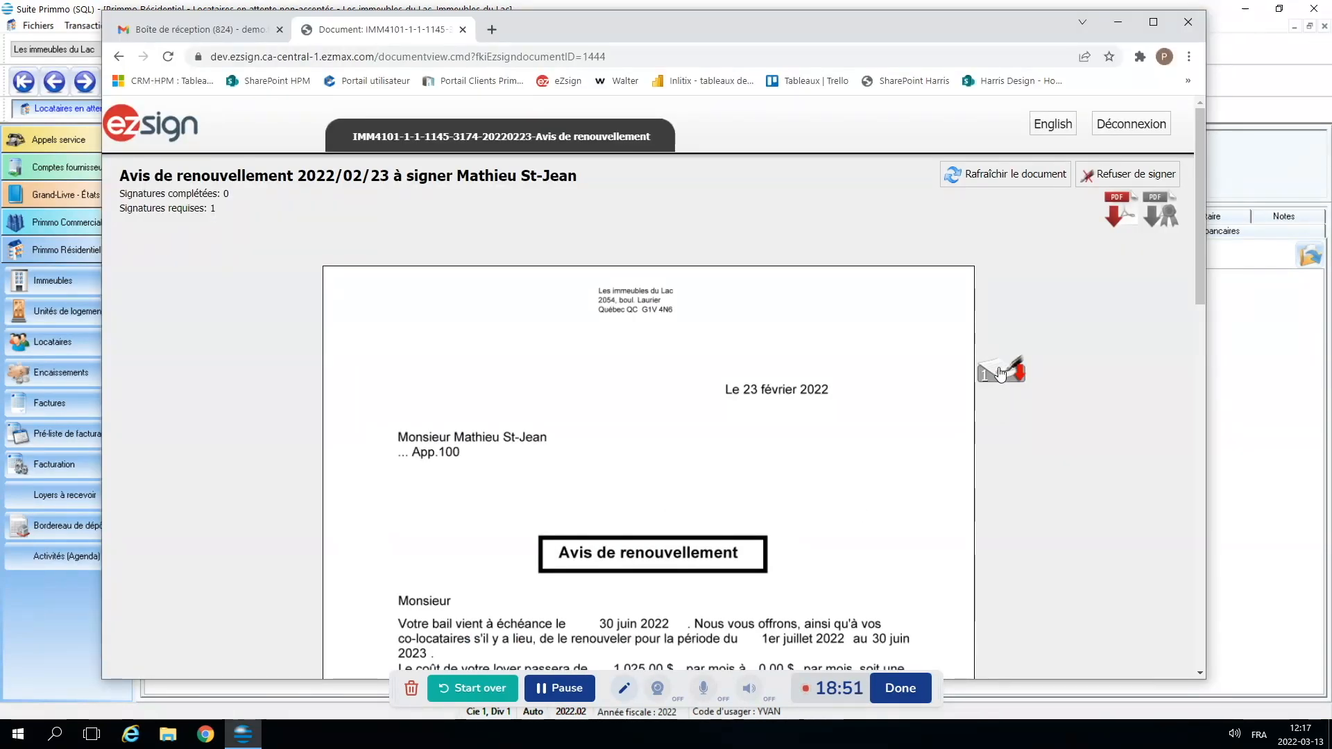
Review the 2022/02/23 renewal notice in eZsign and refuse to sign it, giving the reason "trop cher"
{"action": "scroll", "coordinate": [1001, 373], "scroll_direction": "down", "scroll_amount": 4}
{"action": "scroll", "coordinate": [998, 360], "scroll_direction": "down", "scroll_amount": 5}
{"action": "scroll", "coordinate": [1005, 339], "scroll_direction": "up", "scroll_amount": 15}
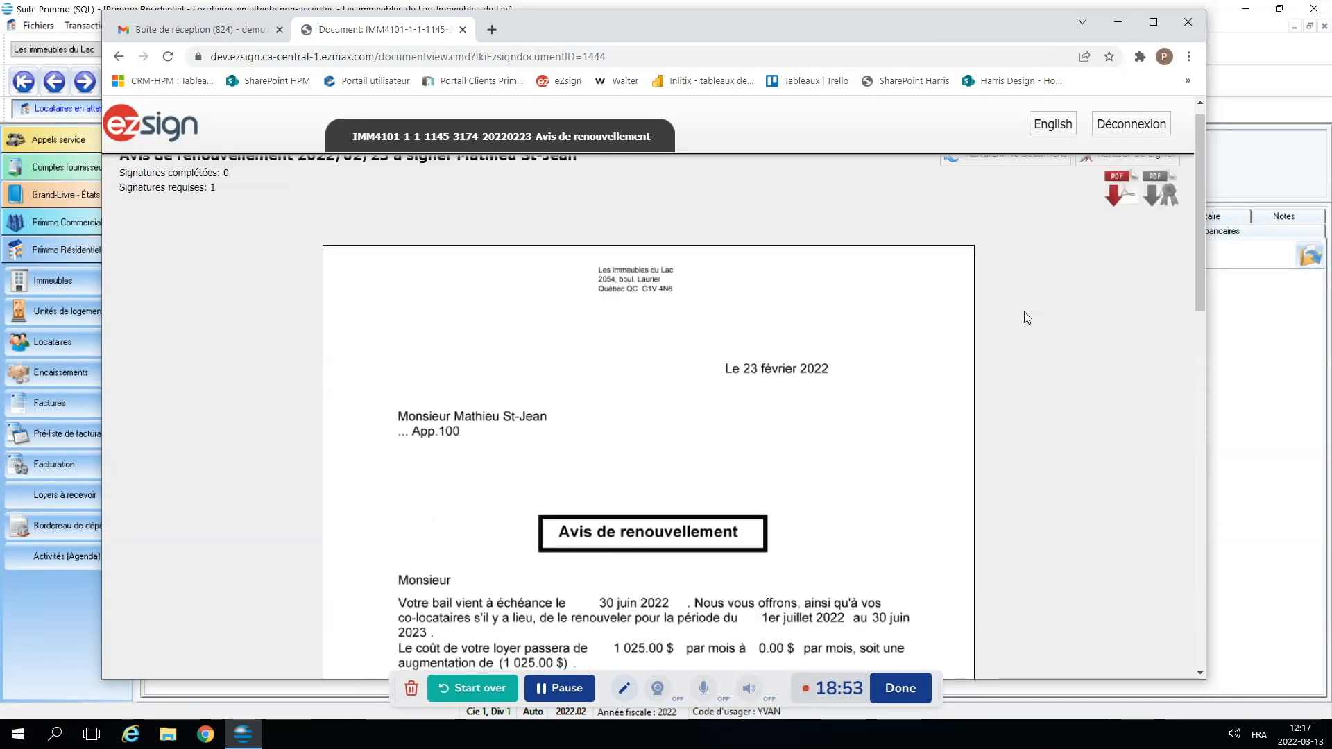
{"action": "left_click", "coordinate": [1129, 174]}
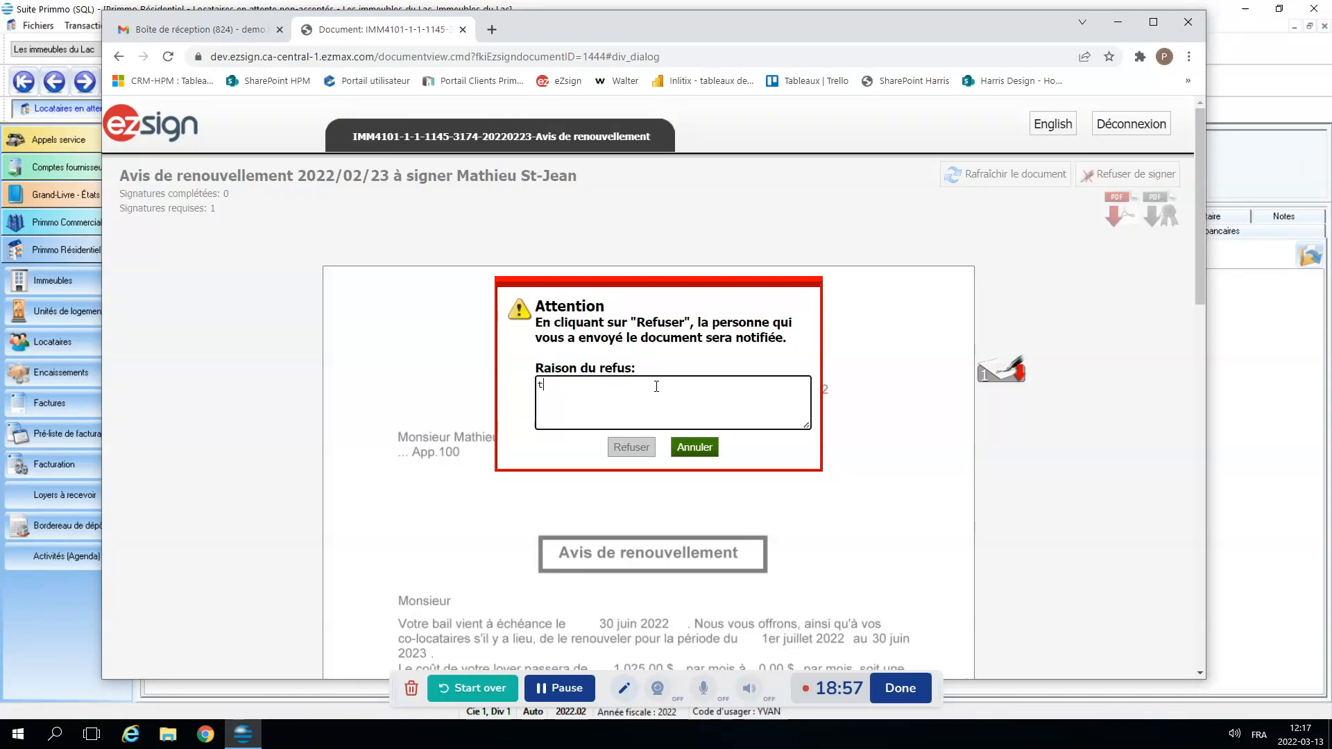
{"action": "type", "text": "trop cher"}
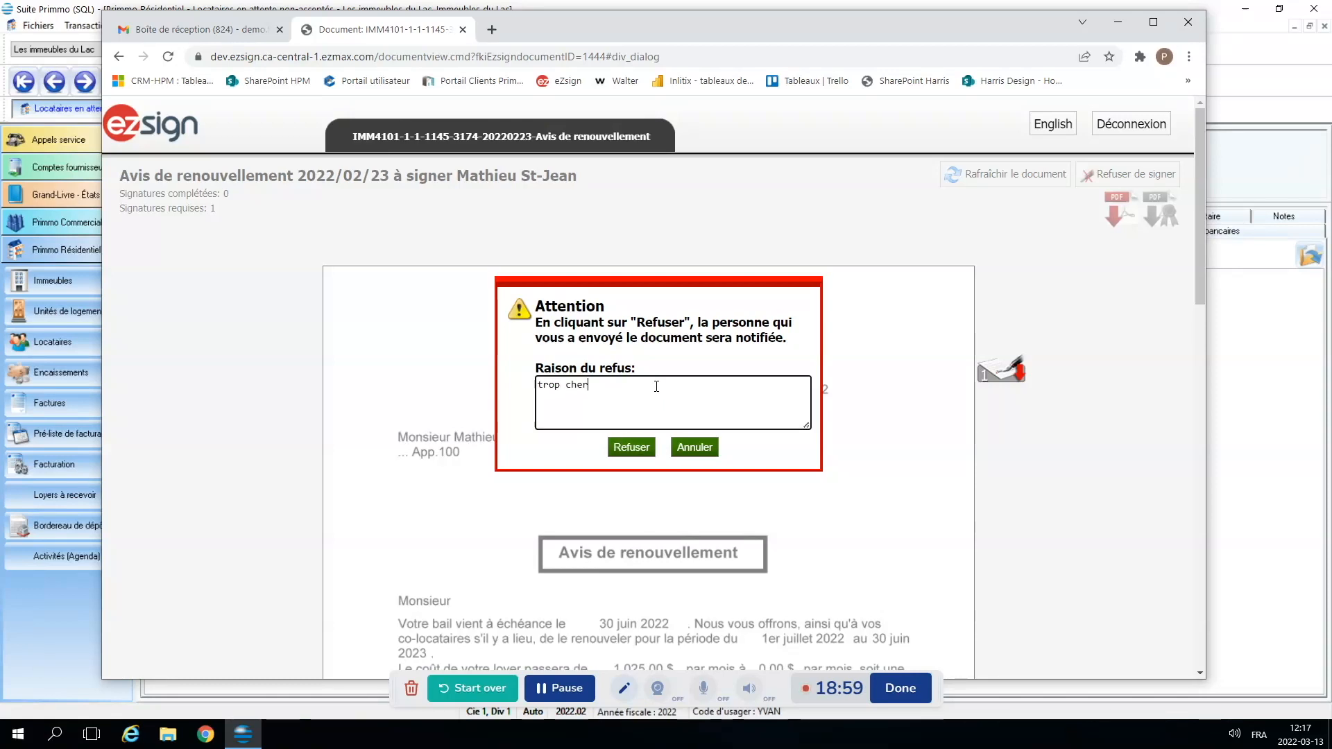
{"action": "left_click", "coordinate": [637, 448]}
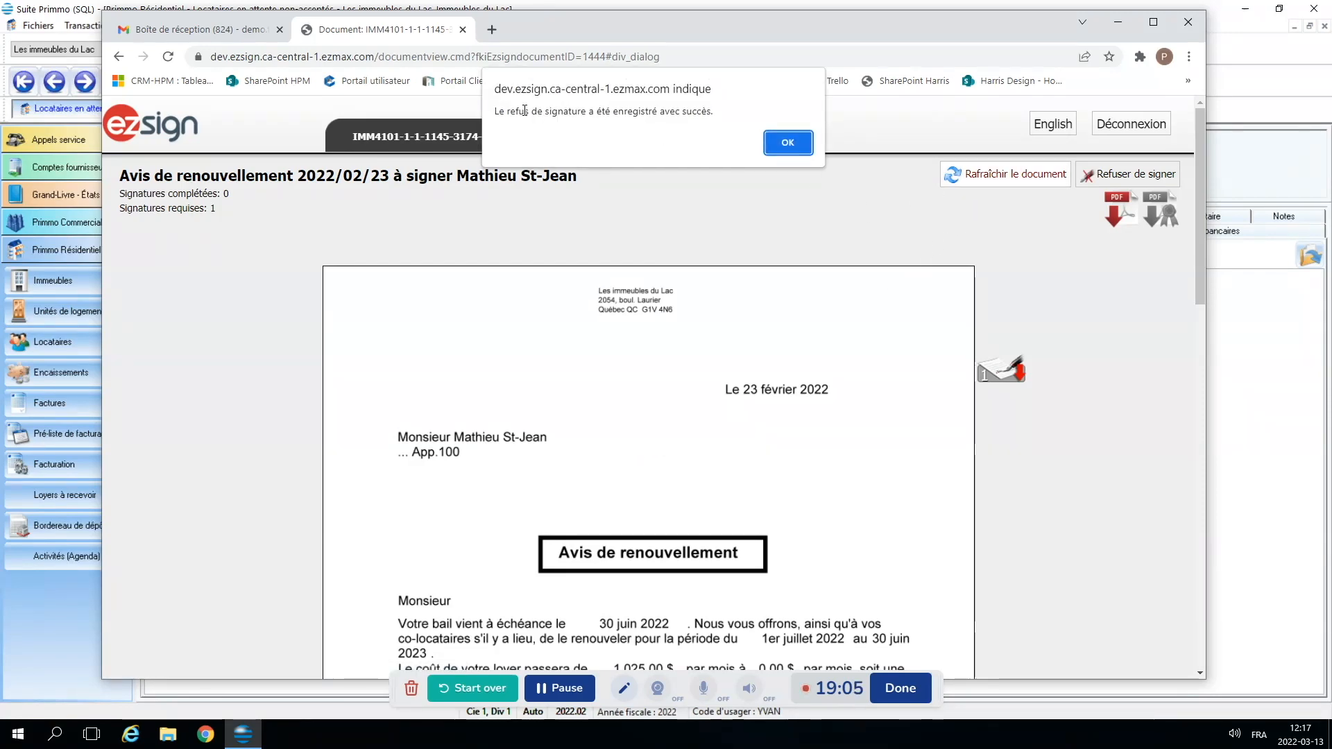
{"action": "left_click", "coordinate": [778, 142]}
{"action": "scroll", "coordinate": [563, 589], "scroll_direction": "down", "scroll_amount": 5}
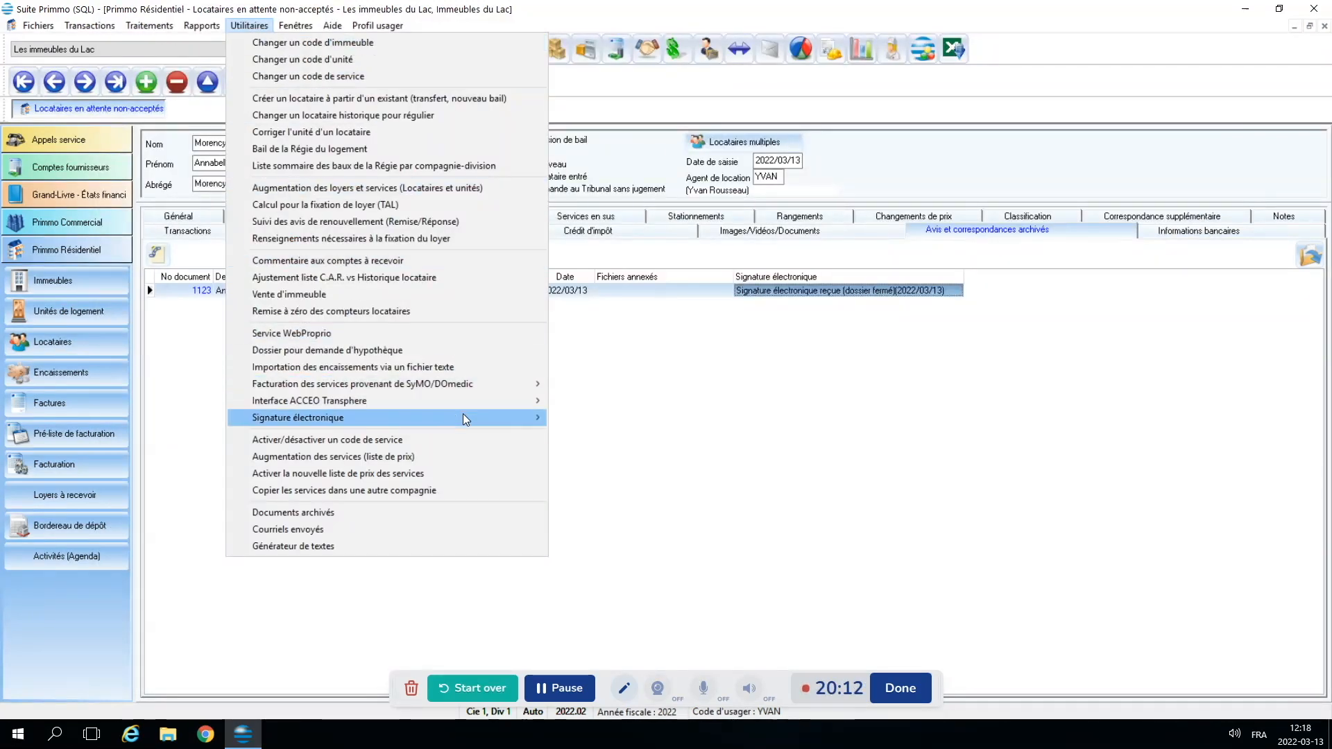
Retrieve the response to the DENIS unit 100 renewal notice of 2022/02/23 through Récupération des documents signés, and close the window
{"action": "mouse_move", "coordinate": [503, 421]}
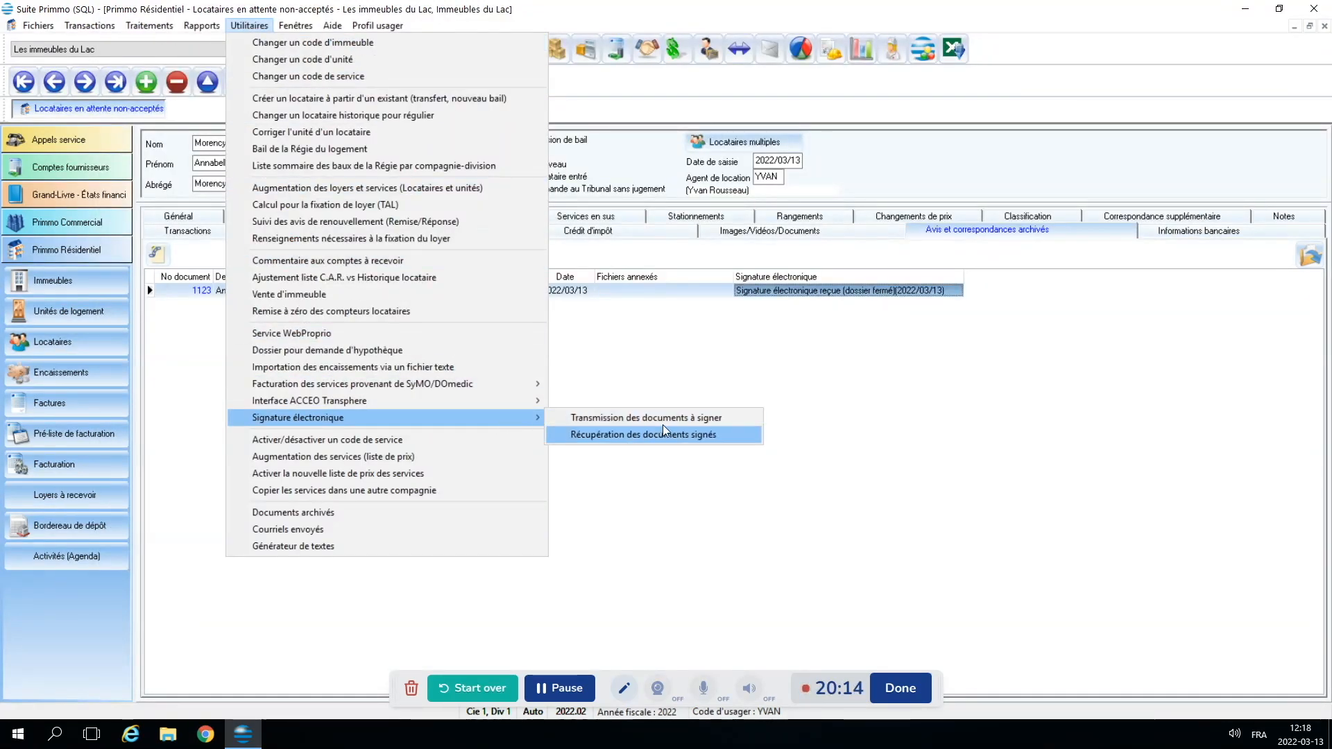
{"action": "left_click", "coordinate": [670, 441]}
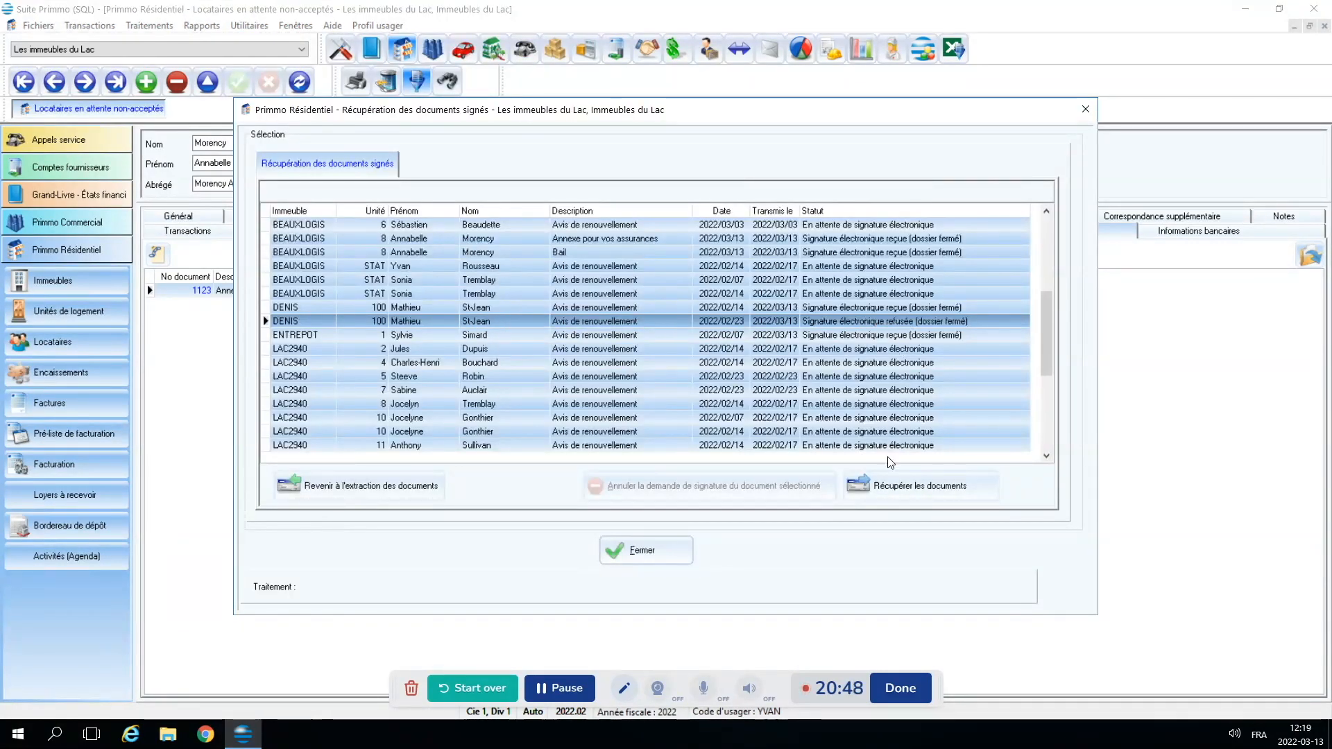
{"action": "left_click", "coordinate": [645, 551]}
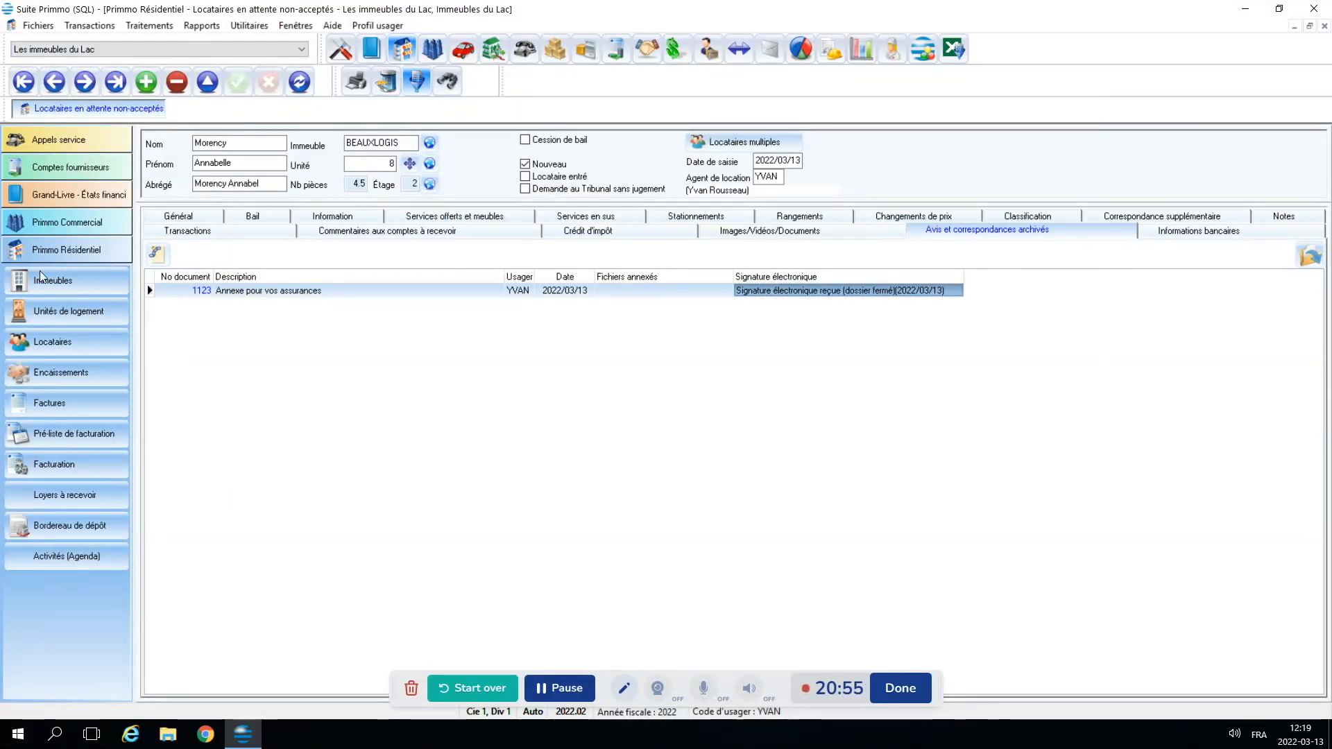
Open the Locataires file and search for the tenant of DENIS unit 100
{"action": "left_click", "coordinate": [51, 342]}
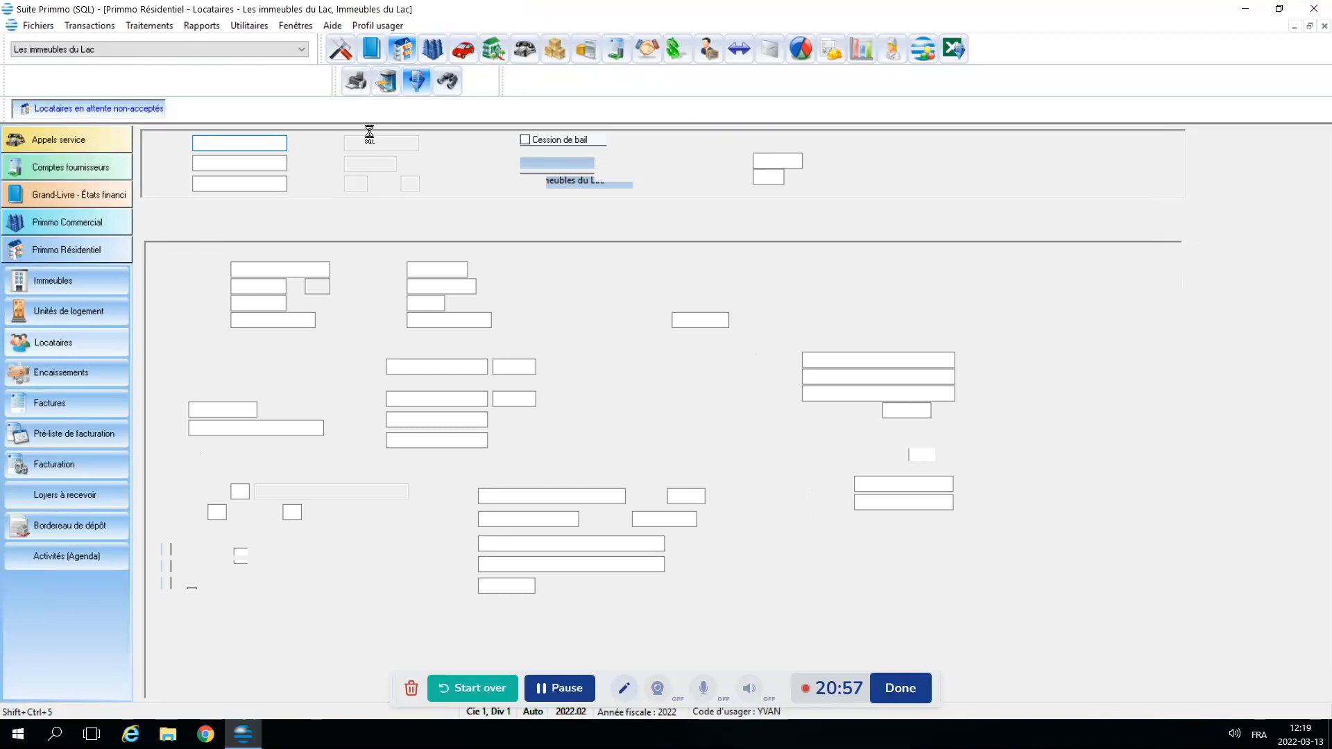
{"action": "left_click", "coordinate": [453, 81]}
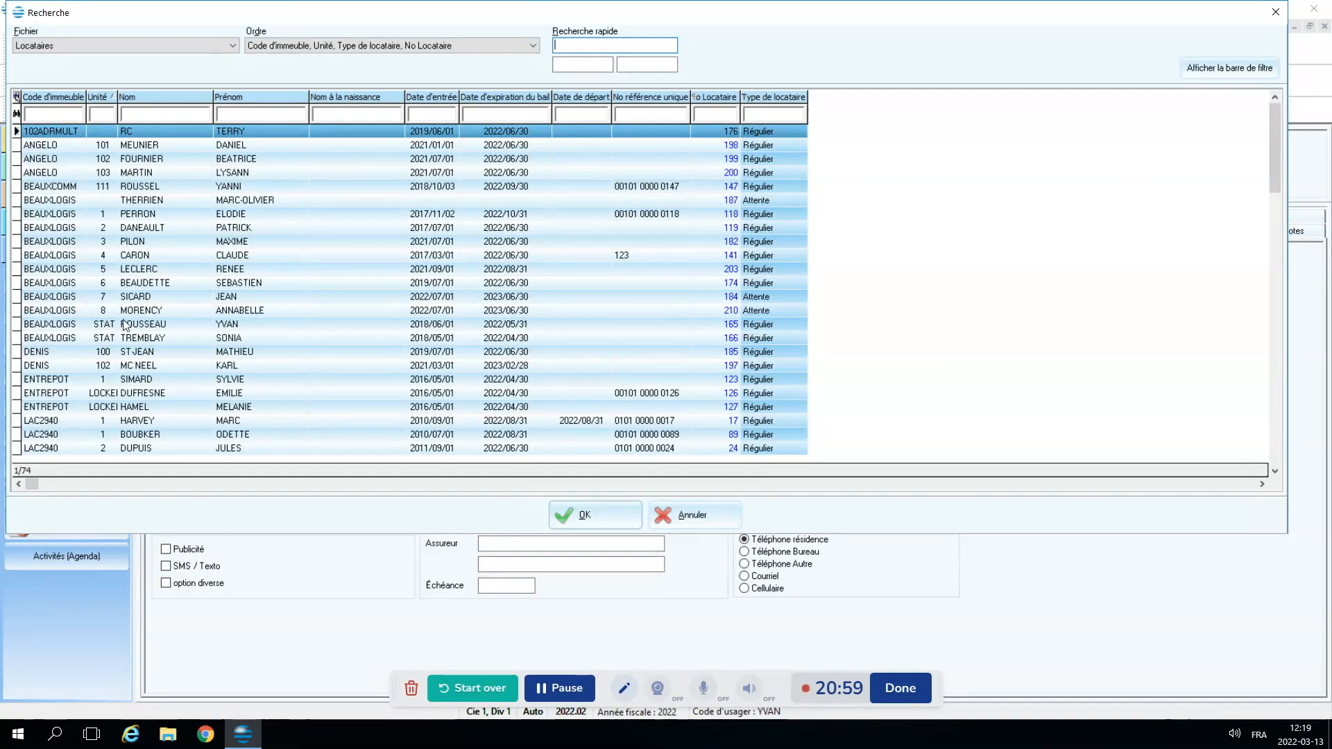
{"action": "key", "text": "Return"}
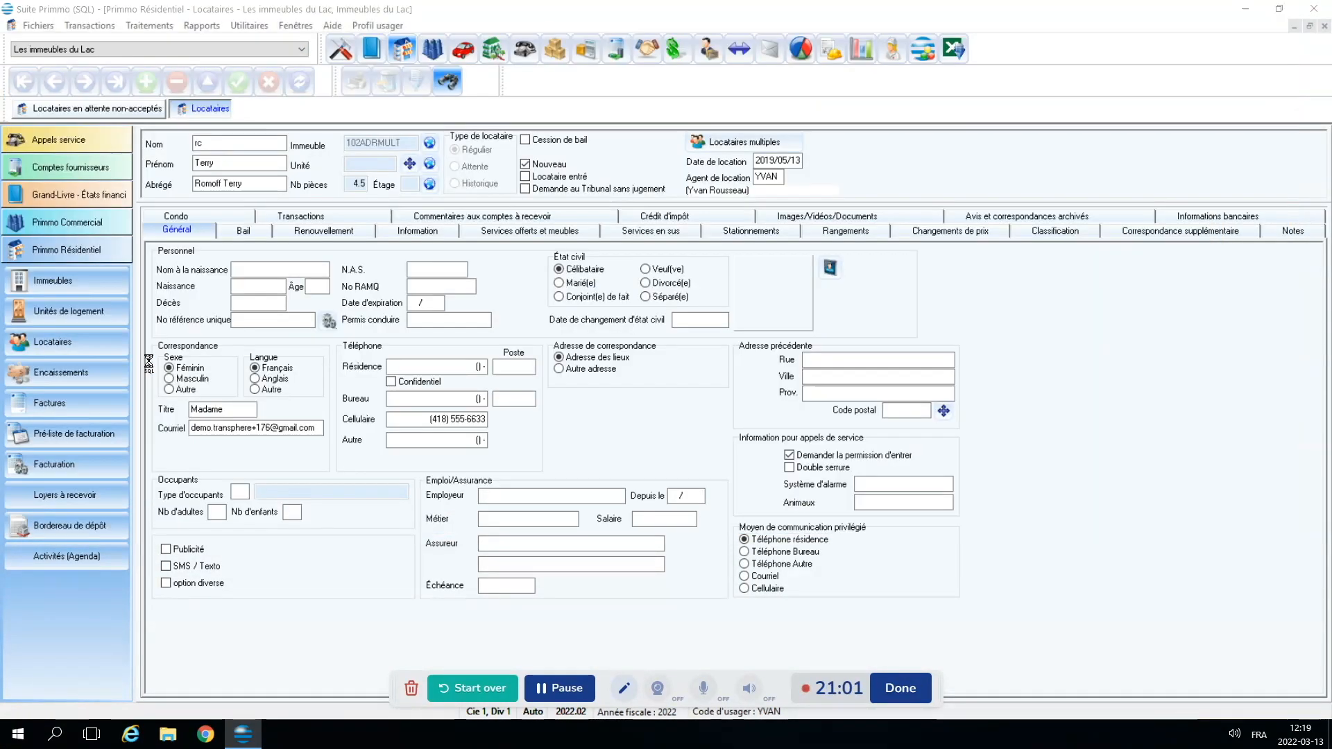
Check the signature status of the 2022/02/23 renewal notice in the tenant's archived notices and correspondence, and close the tenant windows
{"action": "left_click", "coordinate": [1004, 217]}
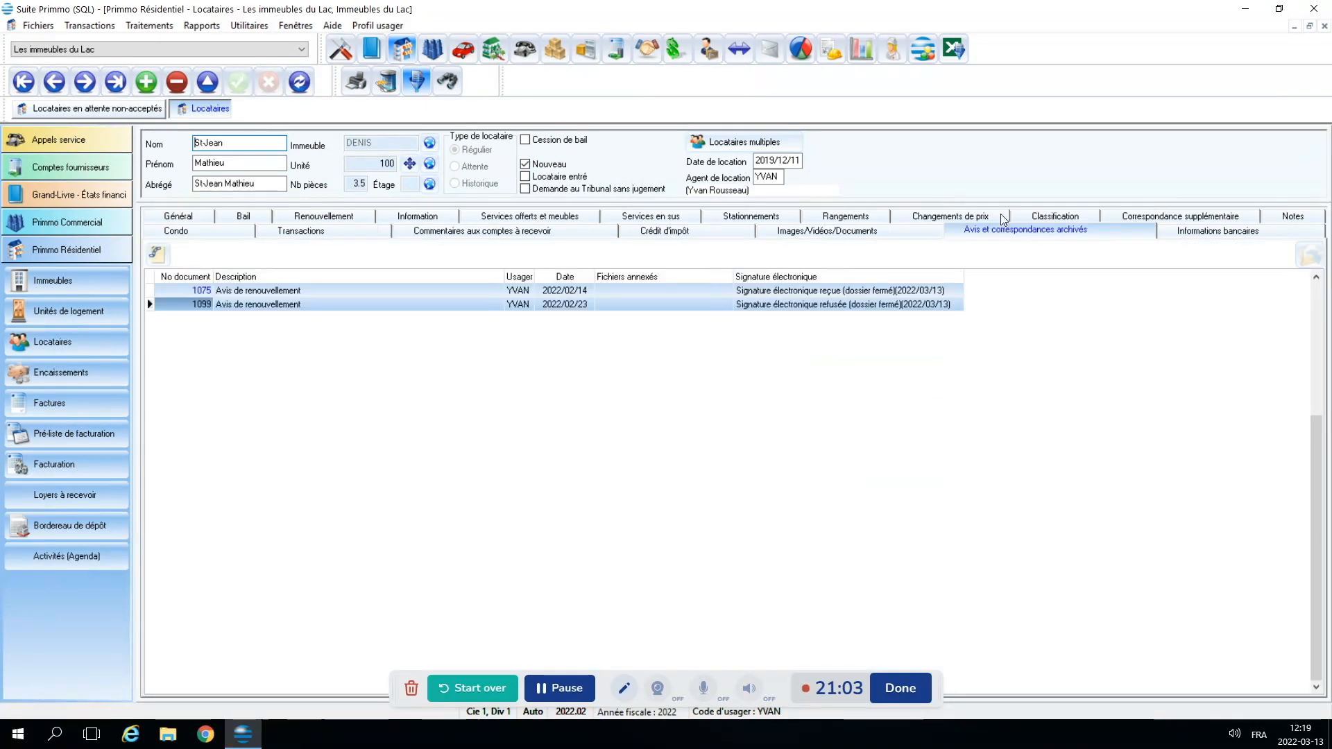
{"action": "left_click", "coordinate": [817, 306]}
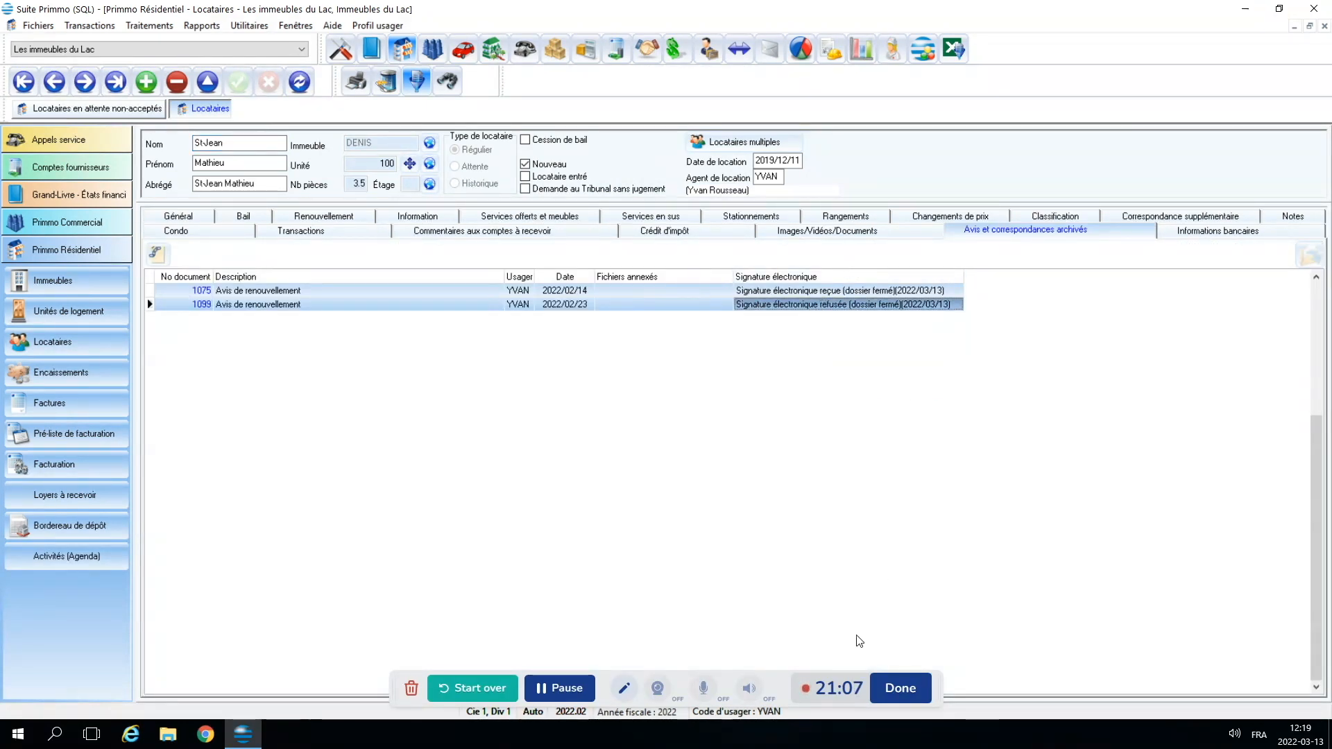
{"action": "left_click", "coordinate": [1324, 26]}
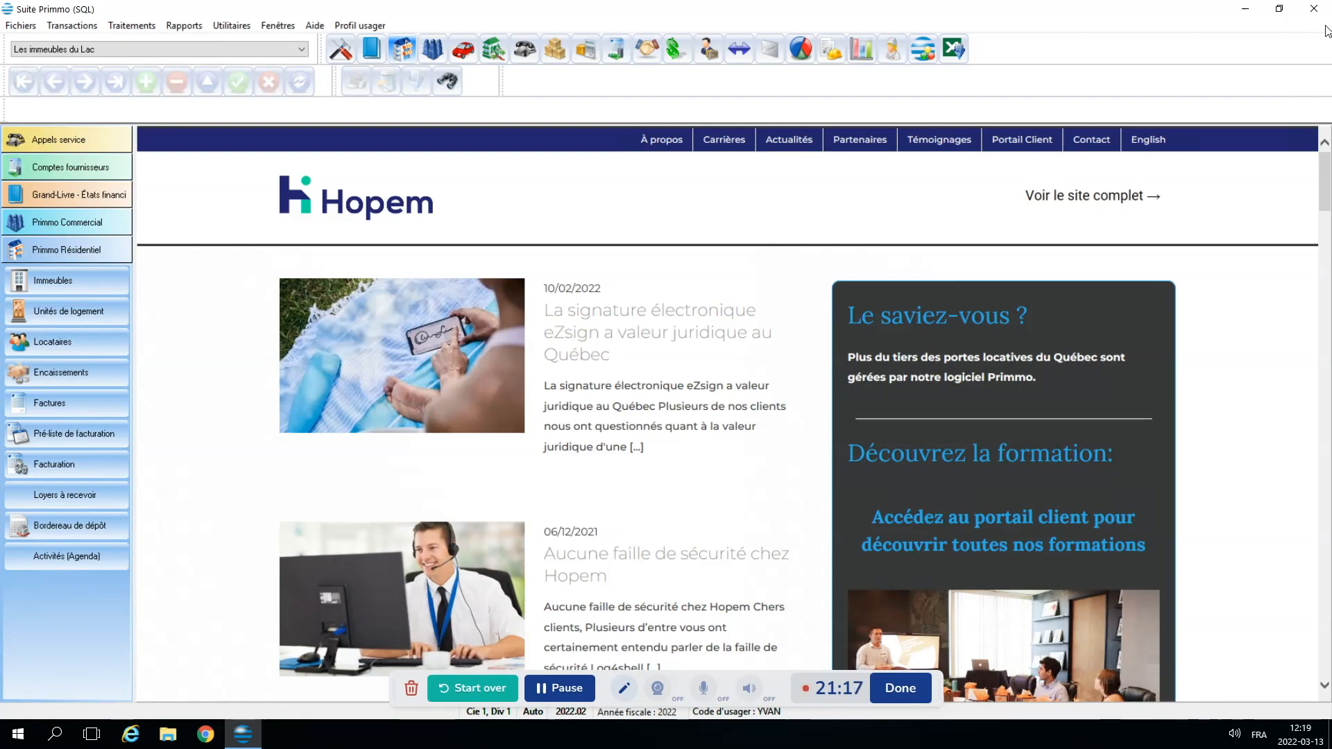